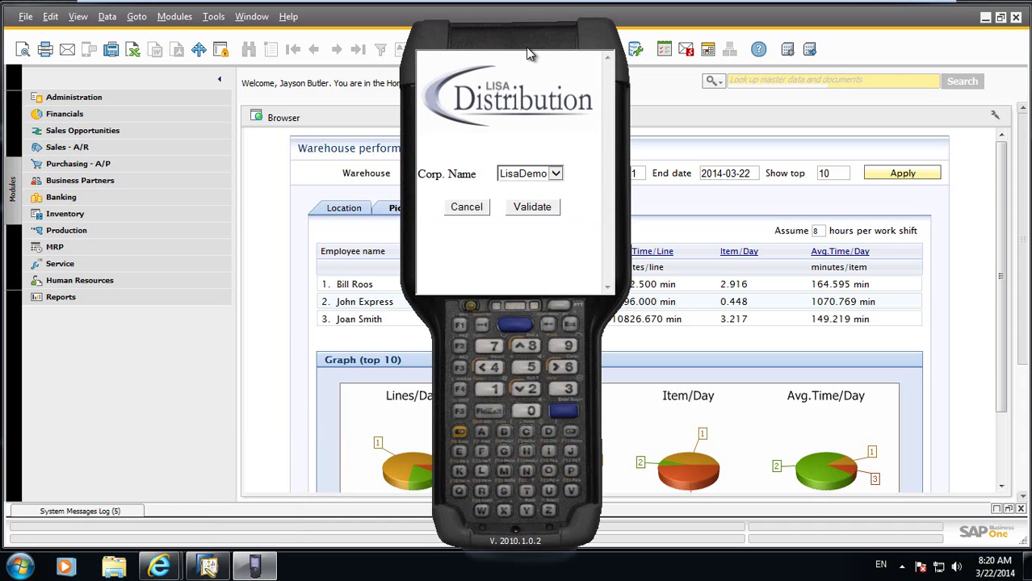
Move the handheld scanner window aside and bring the Lisa WMS login window in Internet Explorer to the front
drag(529, 46, 732, 41)
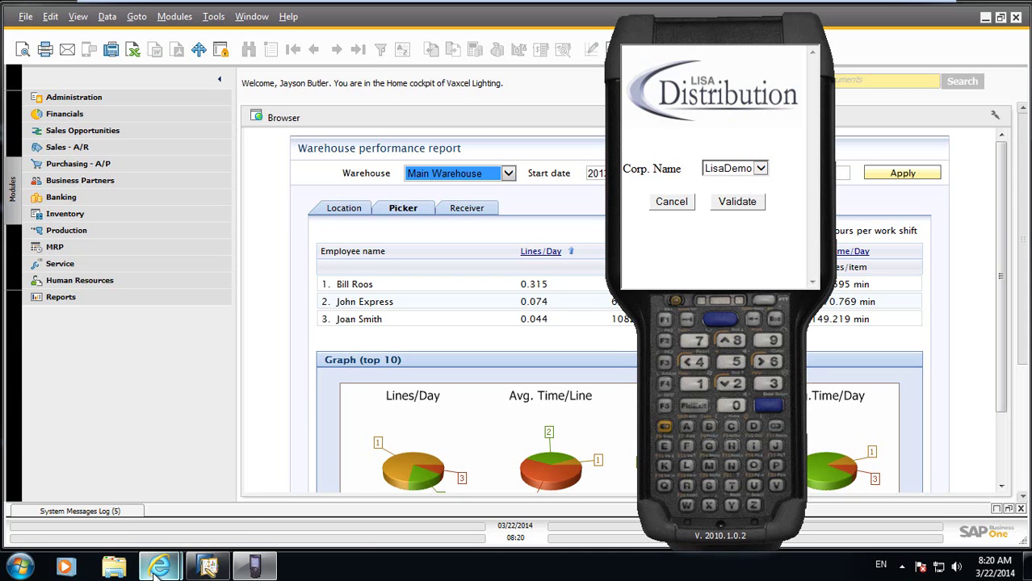
mouse_move(156, 570)
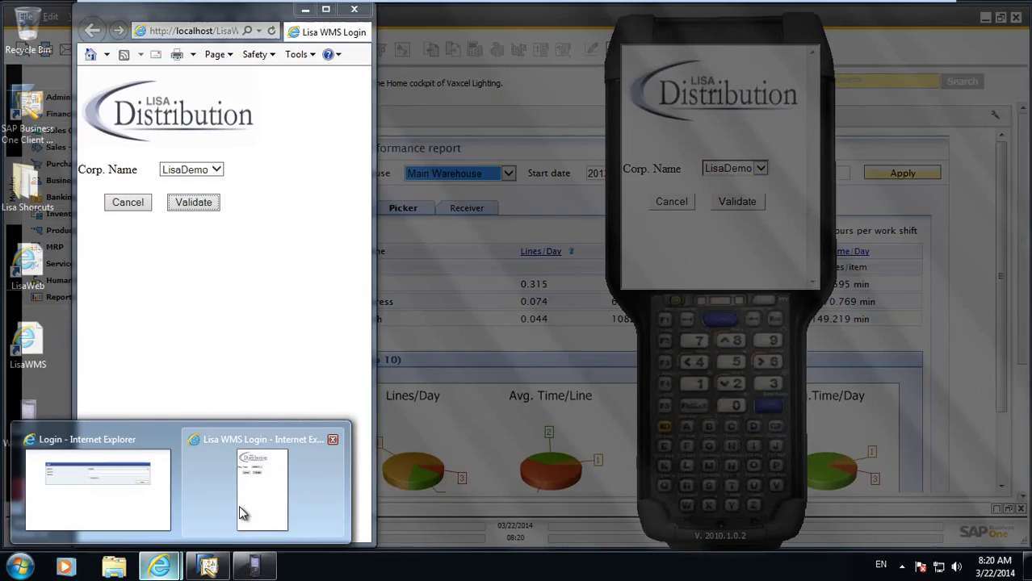
click(262, 488)
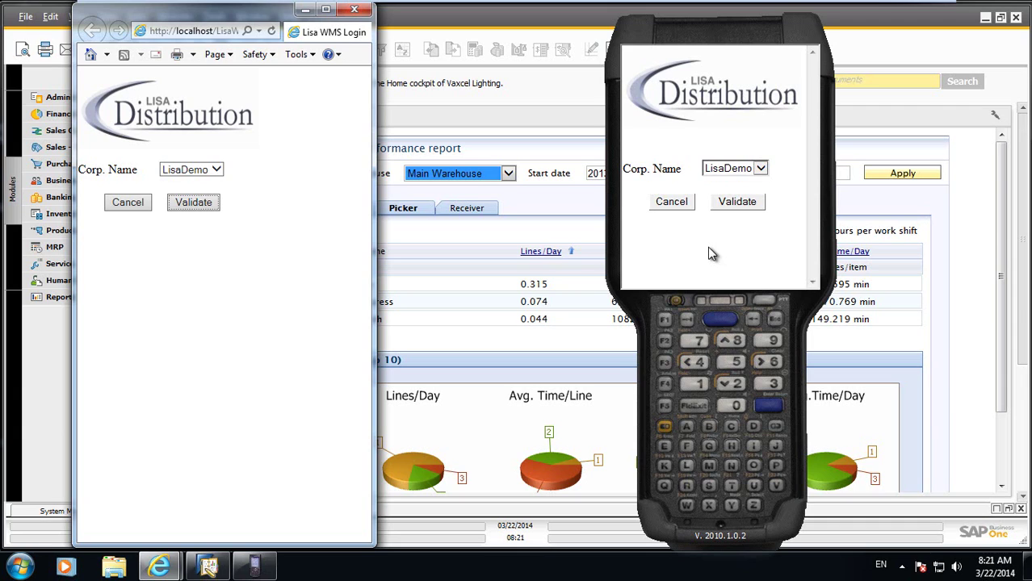
On the handheld scanner, accept the LisaDemo company and sign in with the worker's user name and password
click(734, 208)
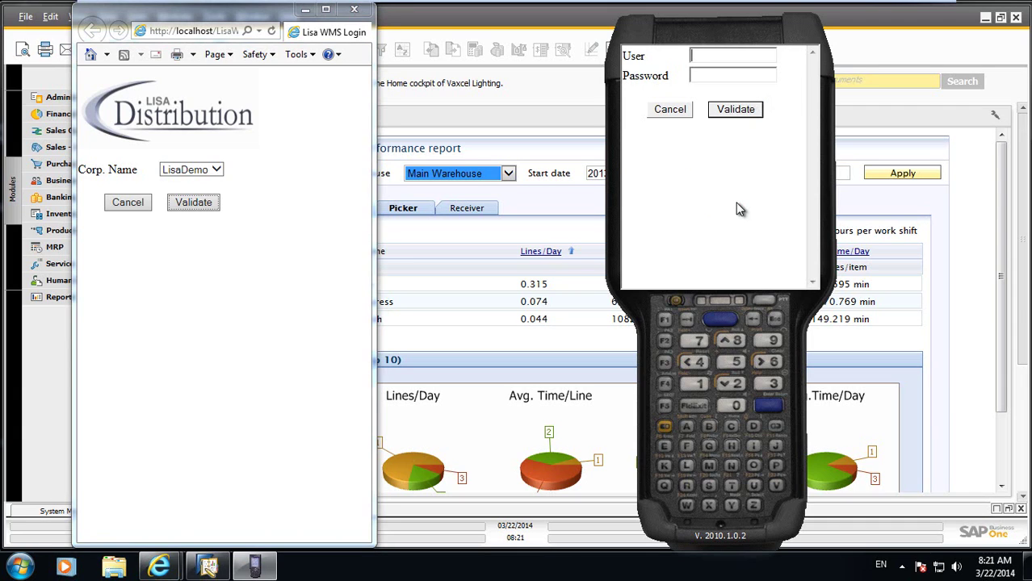
text(b)
key(BackSpace)
text(johnex)
key(Tab)
text(*****)
key(Return)
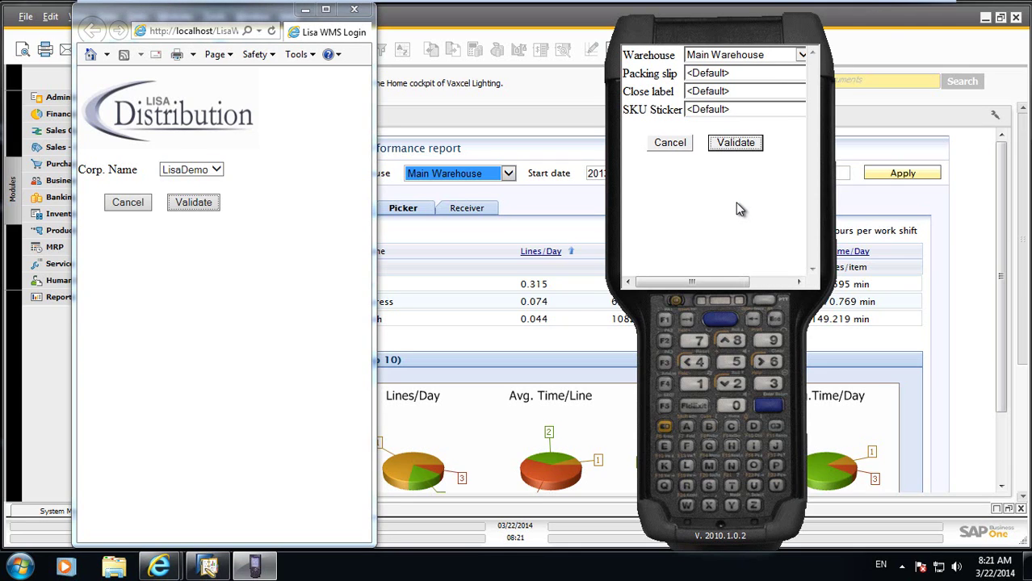
Check the scanner's warehouse choices and accept Main Warehouse with the default packing slip, close label and SKU sticker settings
click(801, 56)
click(803, 57)
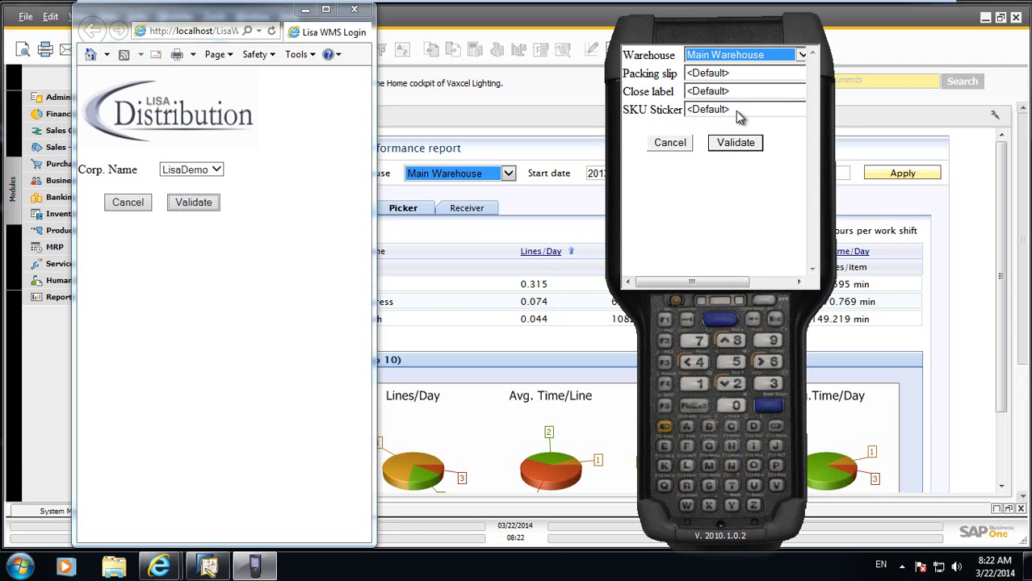
click(746, 149)
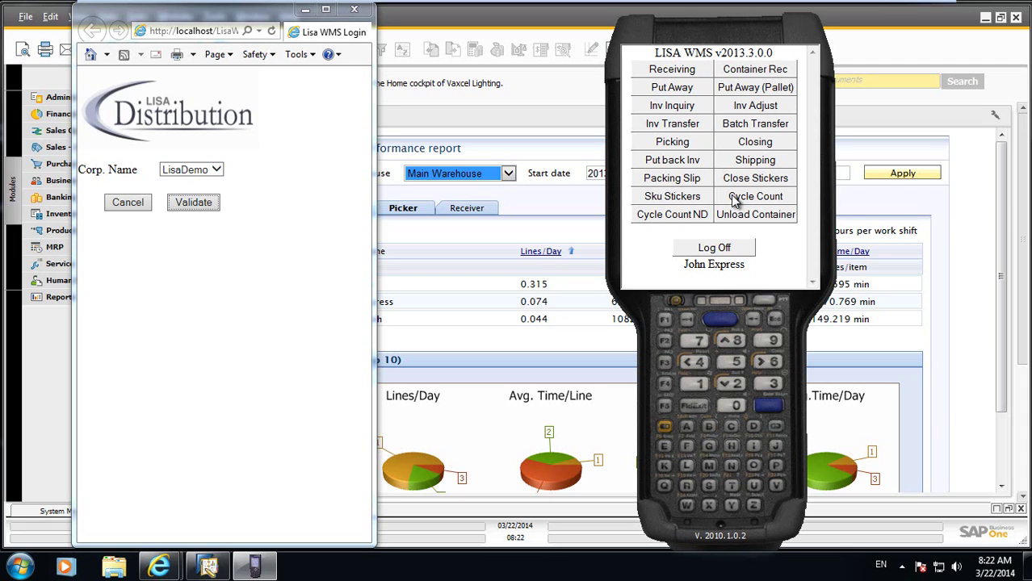
In the browser WMS, sign in to LisaDemo with a second worker's user name and password, accepting West Coast Warehouse and default printers
click(192, 203)
text(joan)
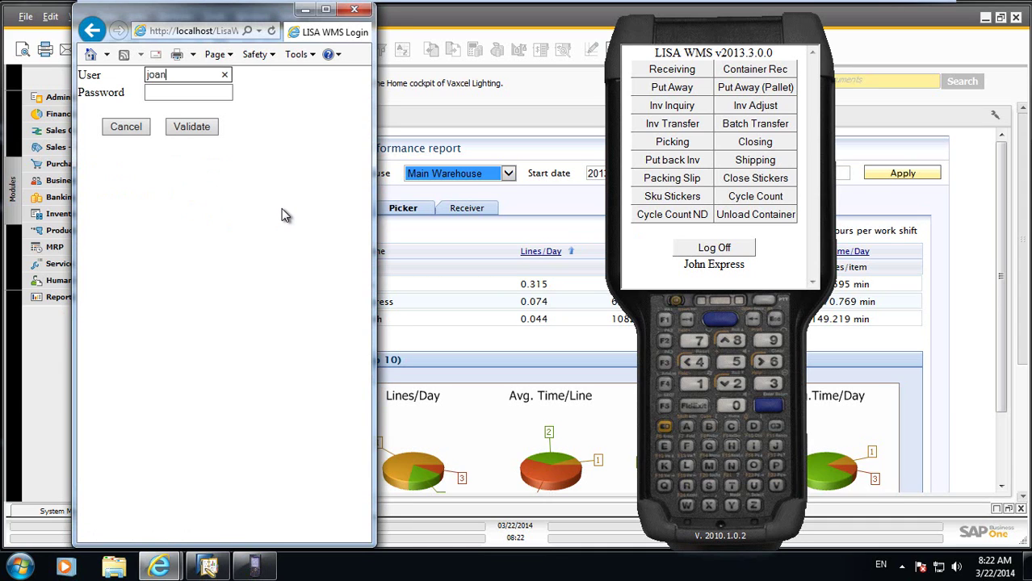
key(Tab)
text(•••)
key(Return)
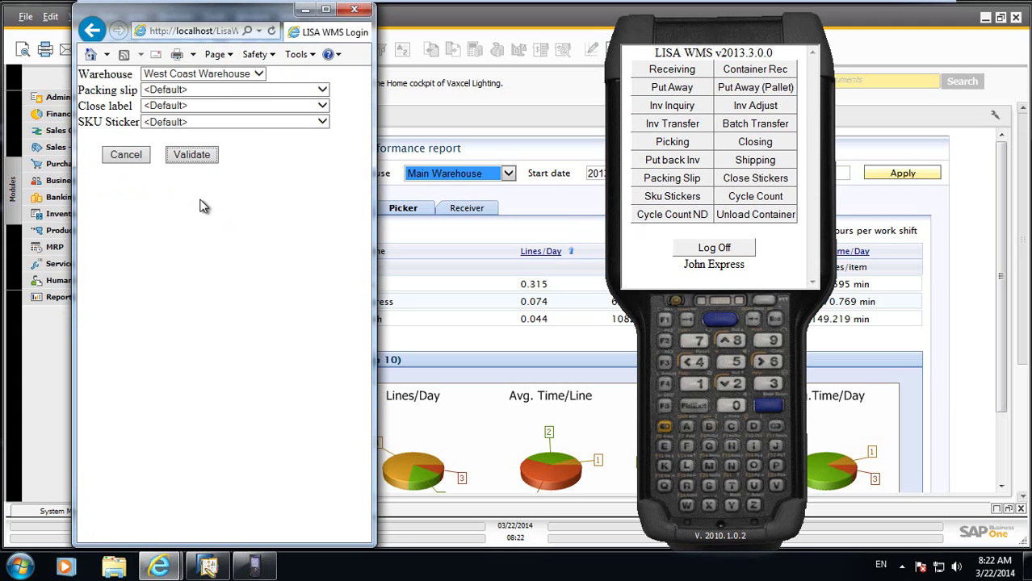
click(194, 155)
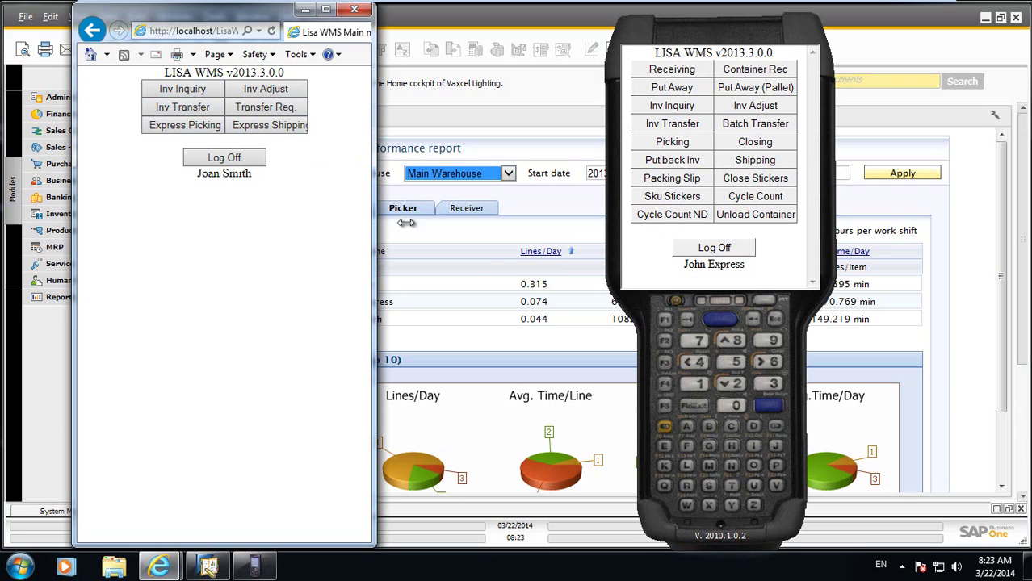
Log off the browser WMS session, minimize its window, and move the handheld scanner farther aside to uncover SAP Business One
click(224, 158)
click(305, 9)
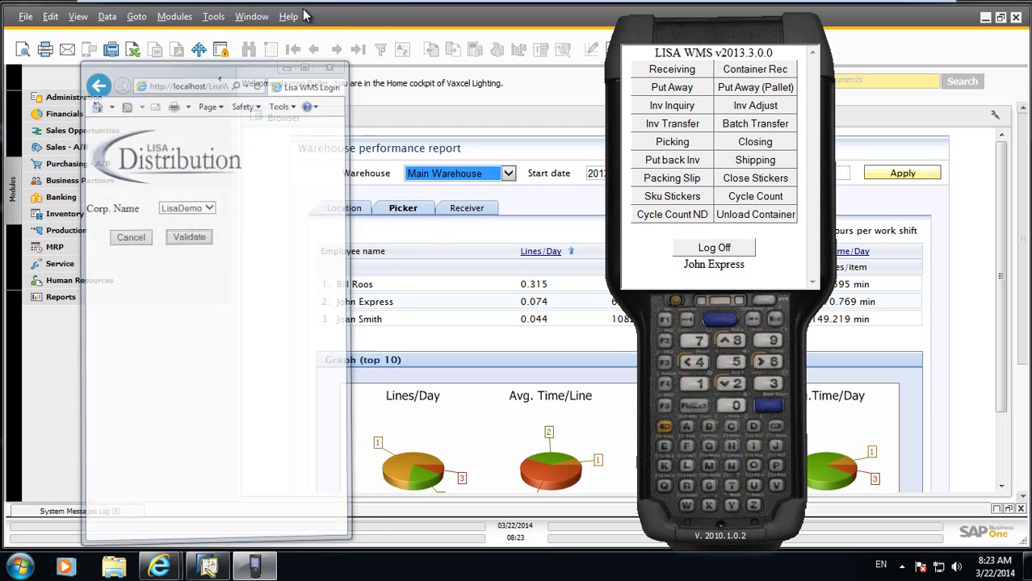
drag(698, 33, 798, 27)
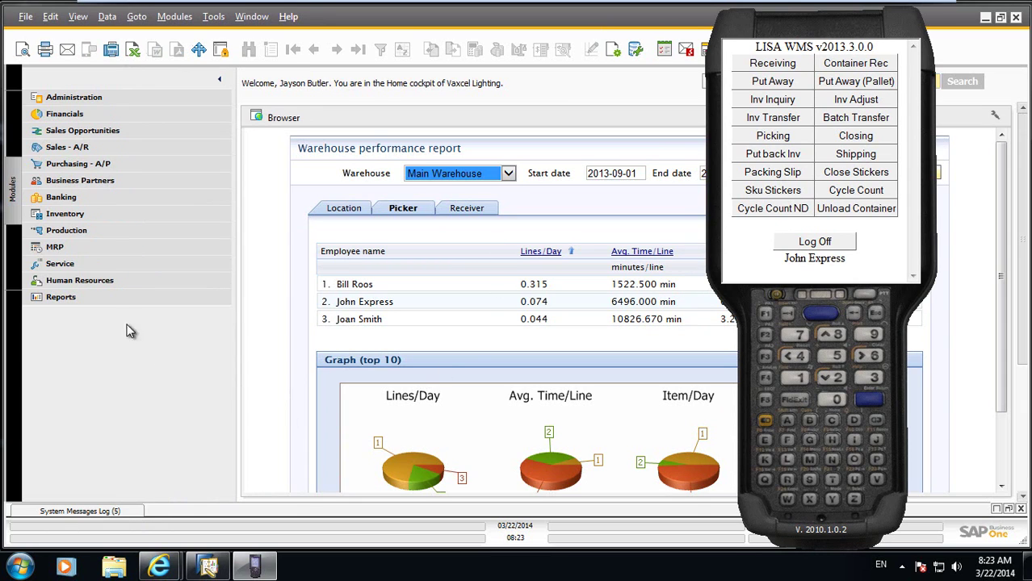
In SAP Business One, look up item B10000 in the item master data
click(83, 215)
click(91, 234)
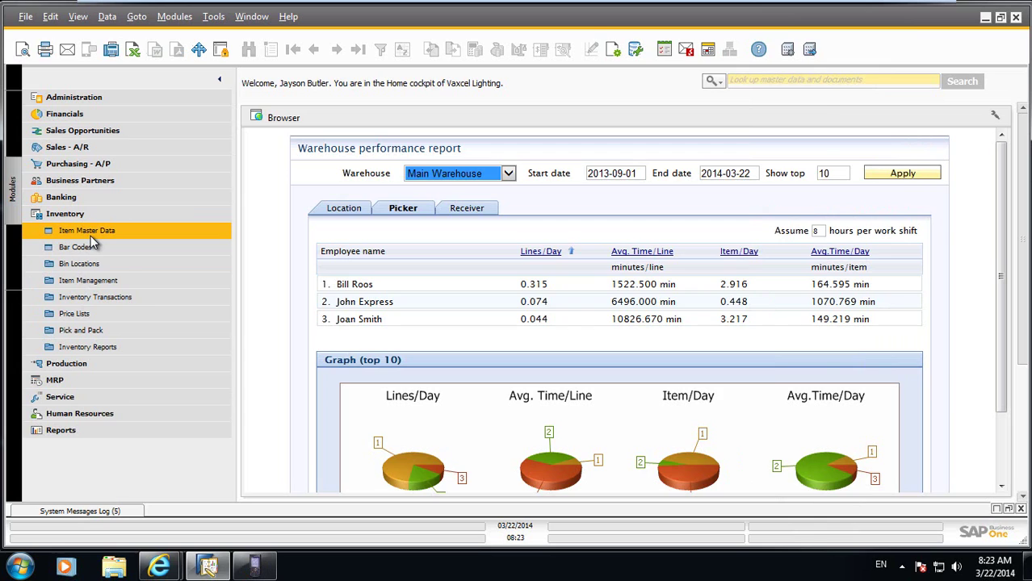
text(a00001)
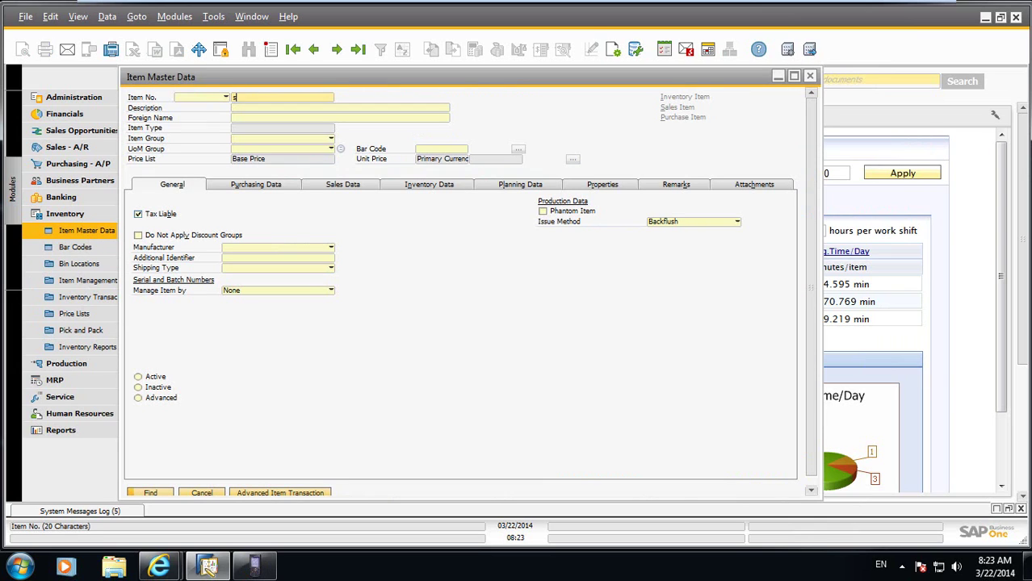
key(BackSpace)
key(BackSpace)
key(BackSpace)
key(BackSpace)
key(BackSpace)
key(BackSpace)
text(b10000)
key(Return)
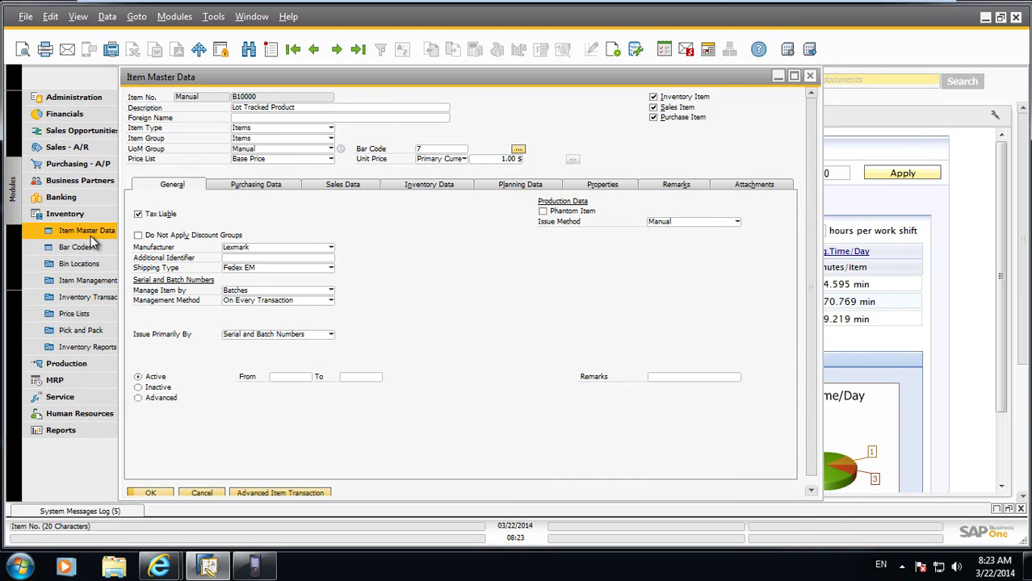
Review B10000's stock by warehouse and view its bin-level inventory sorted by warehouse
click(445, 185)
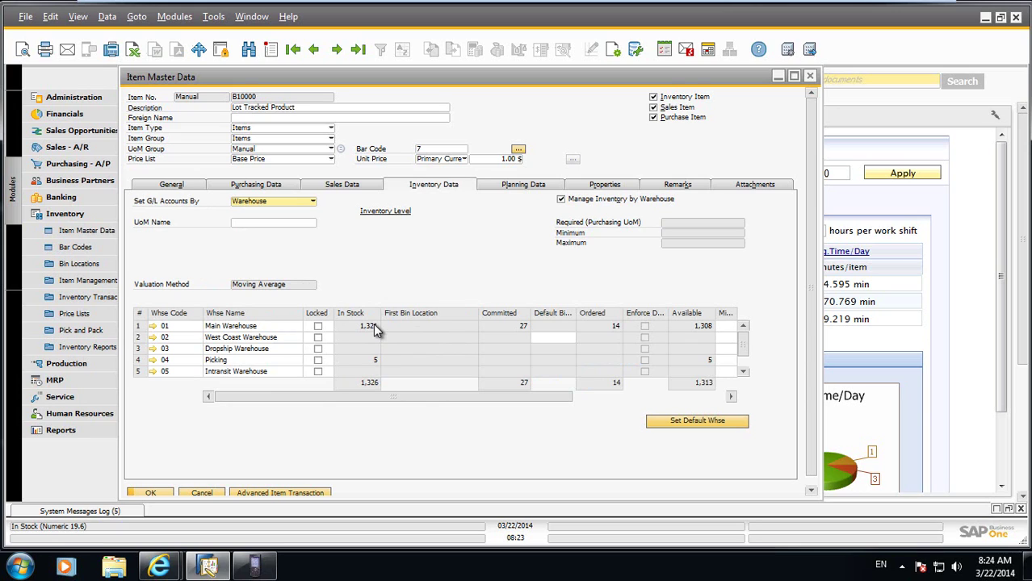
click(298, 489)
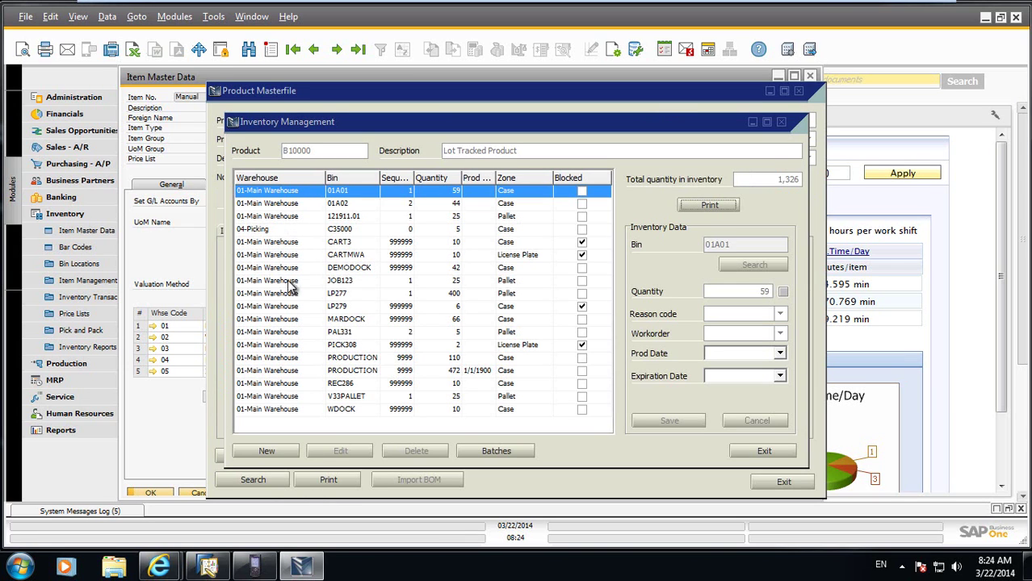
click(282, 178)
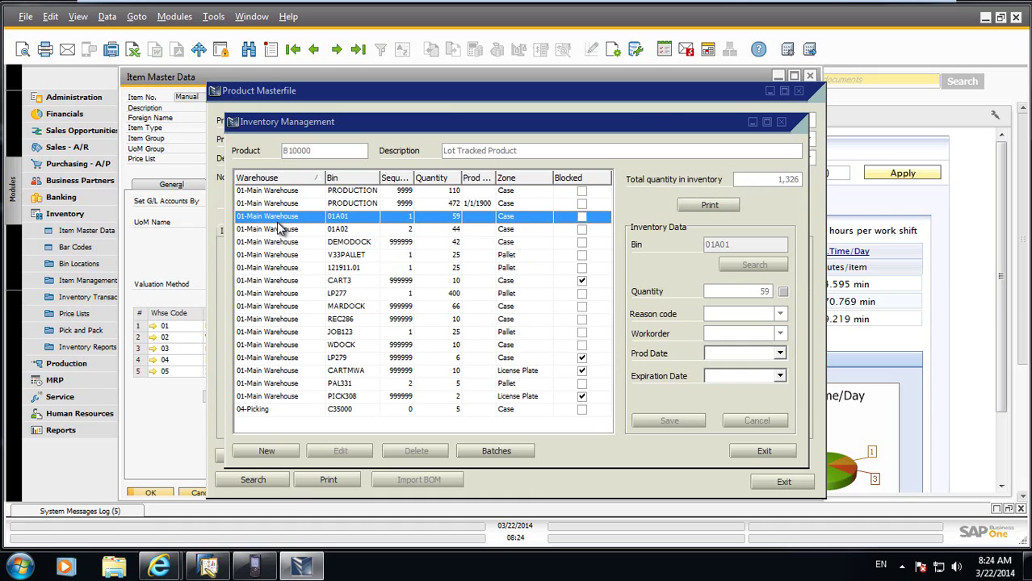
Examine the batches and expiration dates held in bin 01A01, and close the inventory windows and the item record
click(496, 451)
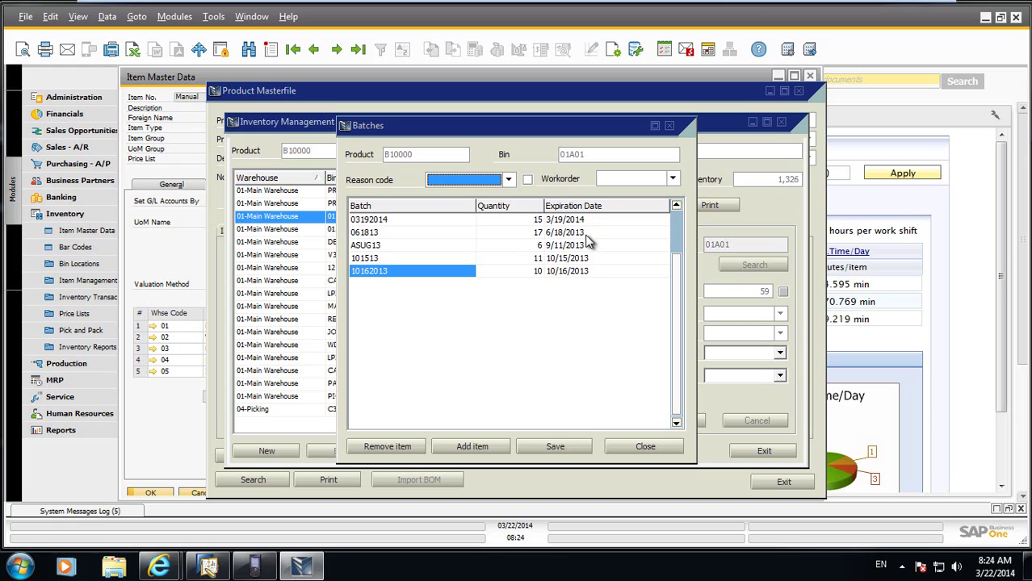
click(634, 451)
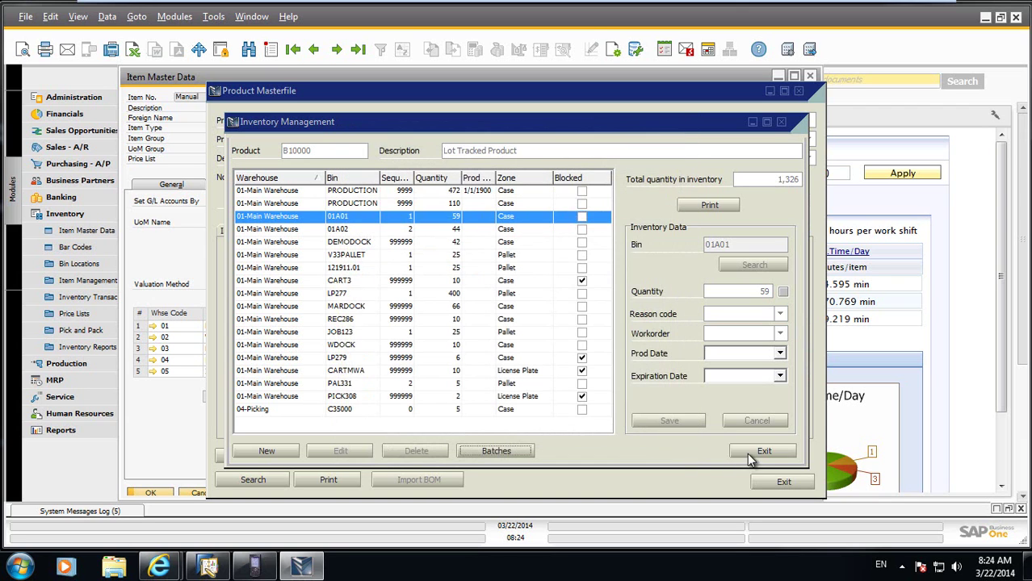
click(759, 450)
click(779, 482)
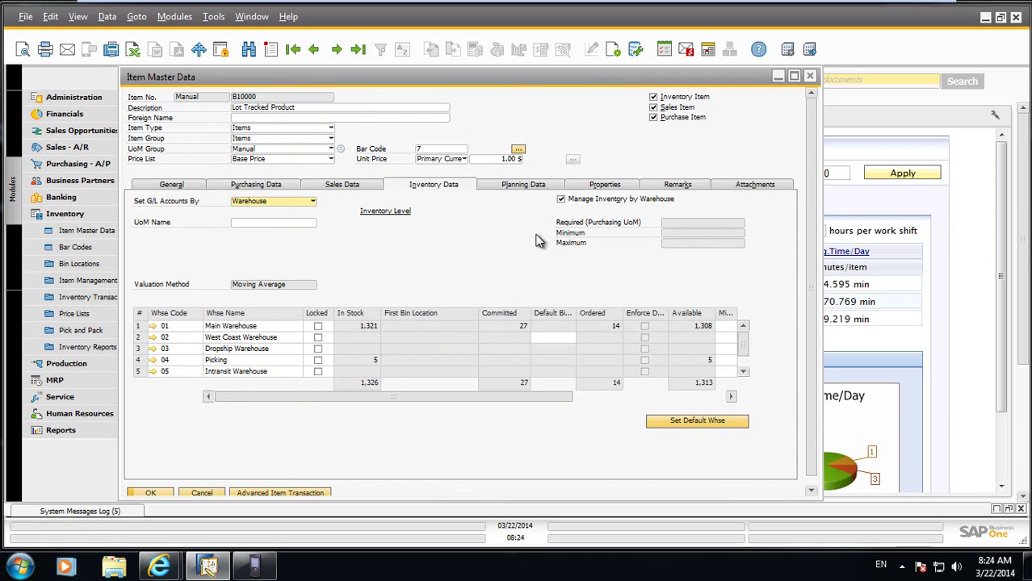
click(810, 76)
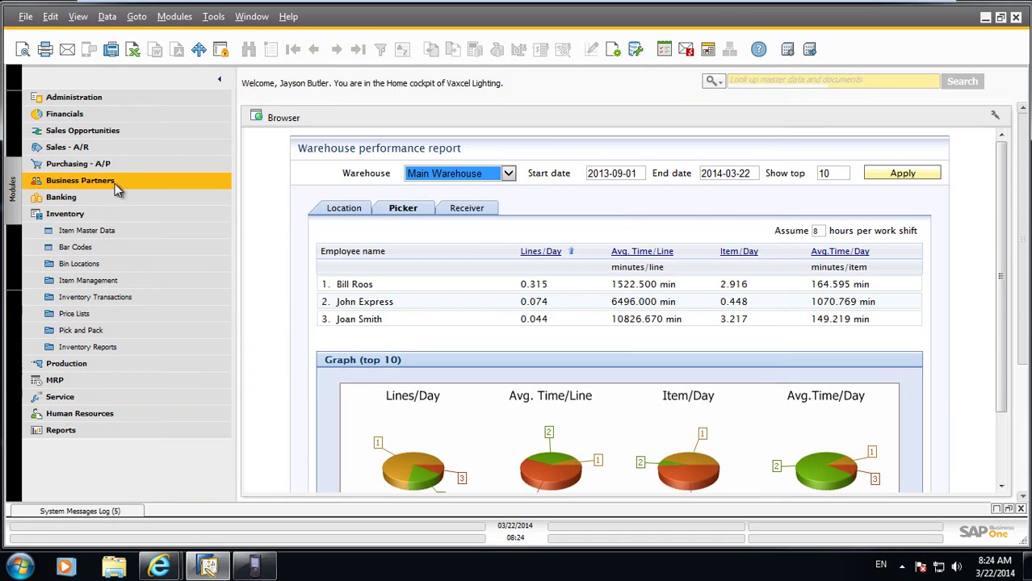
Start a new purchase order, widen its window, and choose Acme Associates as the vendor
click(82, 219)
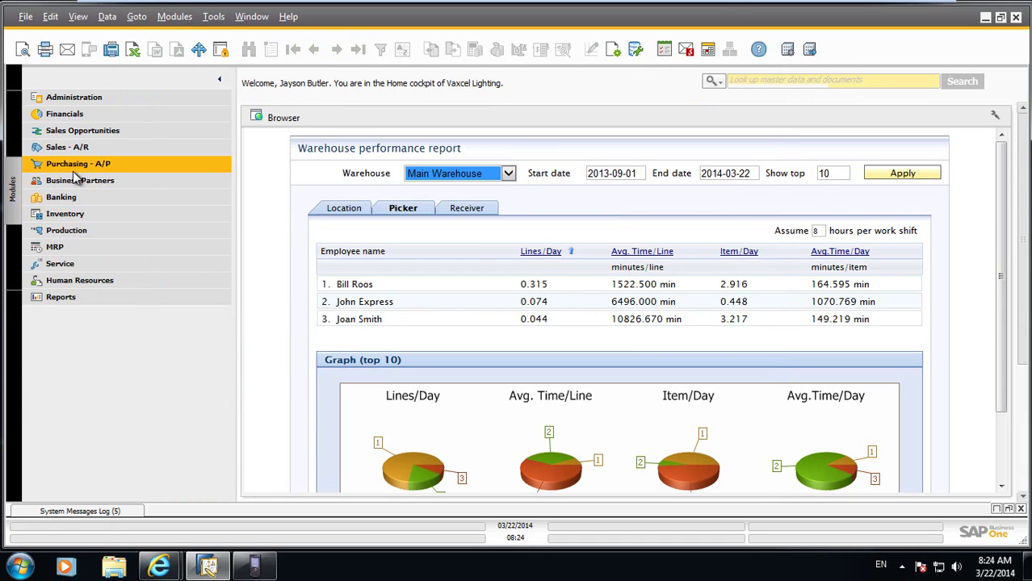
click(77, 165)
click(72, 164)
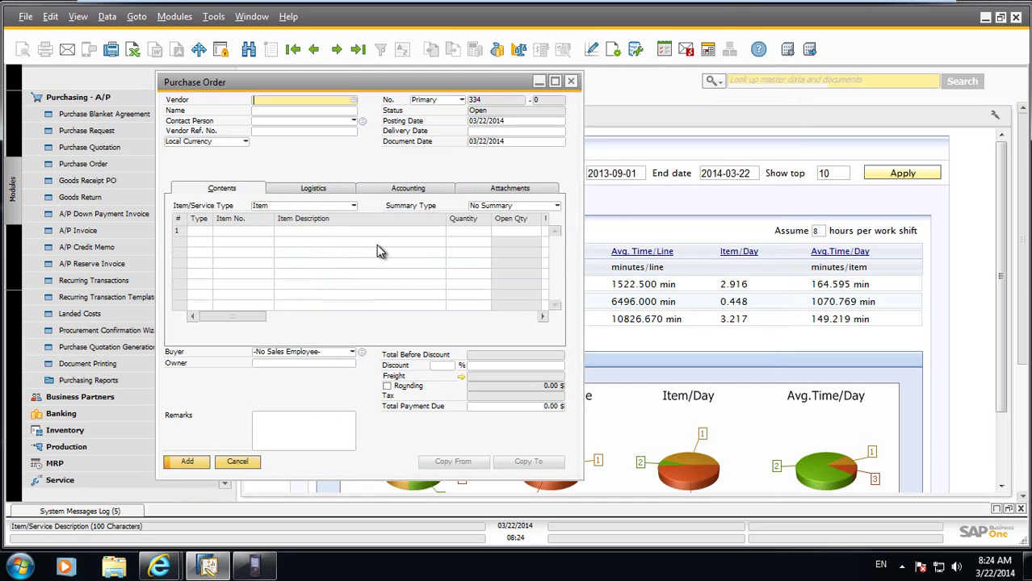
drag(583, 156, 726, 157)
key(Tab)
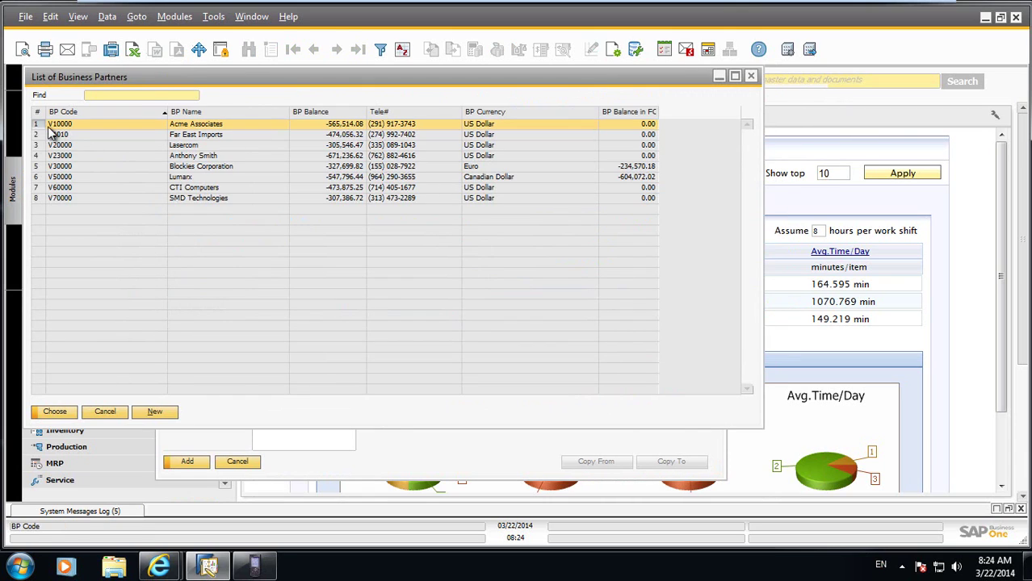
key(Return)
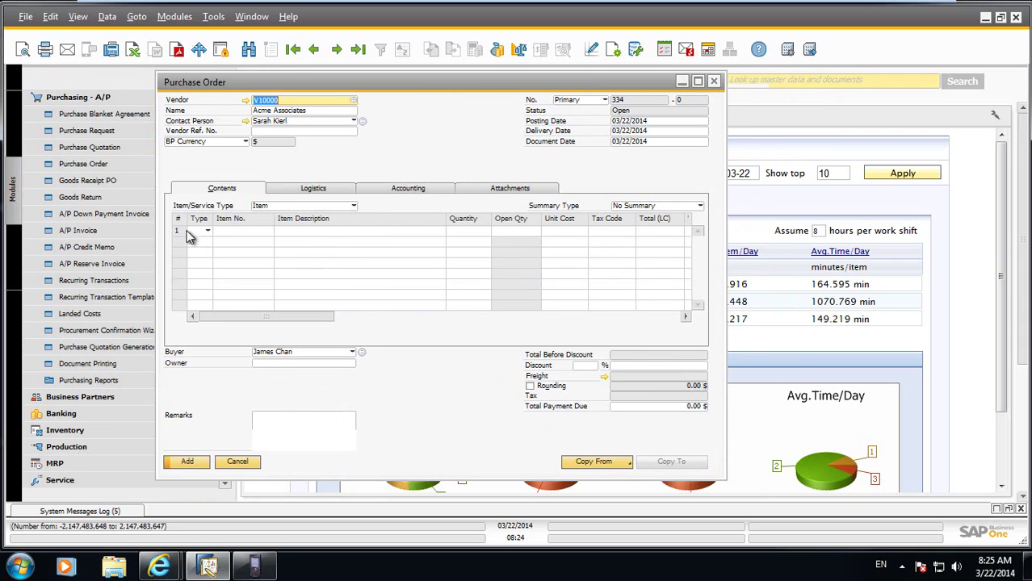
Add items A00001, B10000 and S10000 as the three lines of the purchase order
click(242, 239)
key(Tab)
double_click(207, 229)
text(B1)
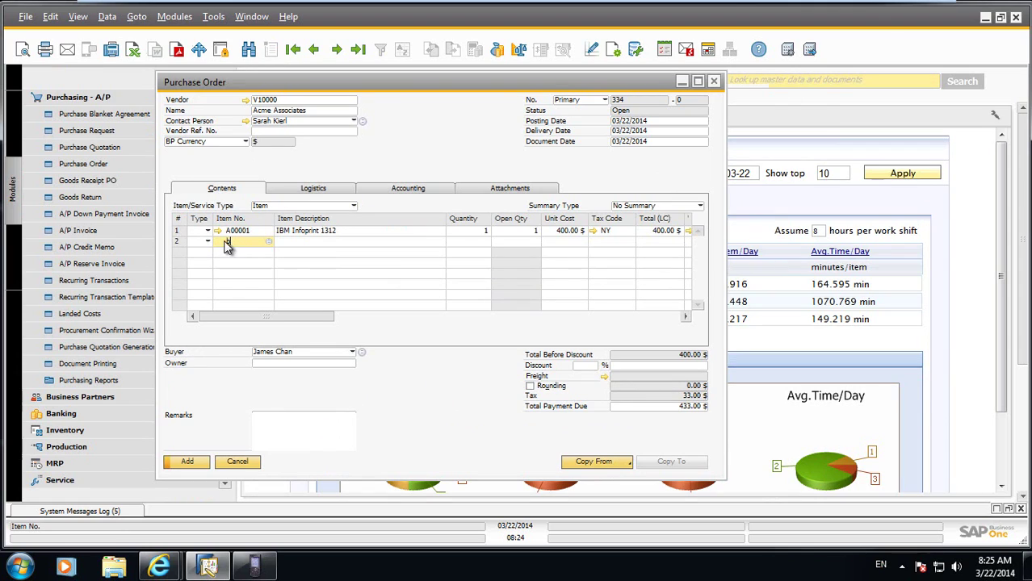
key(Tab)
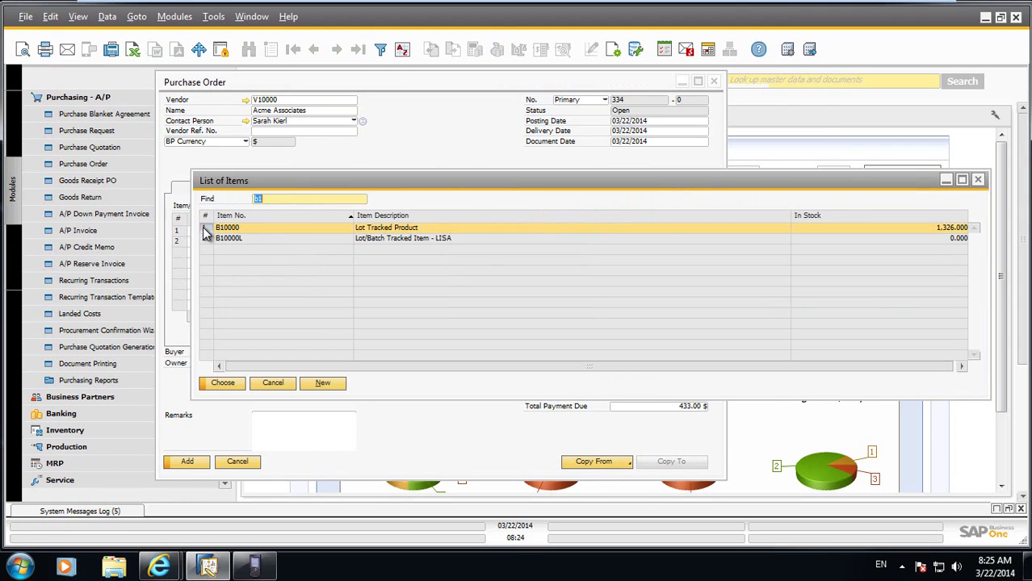
double_click(210, 229)
text(S)
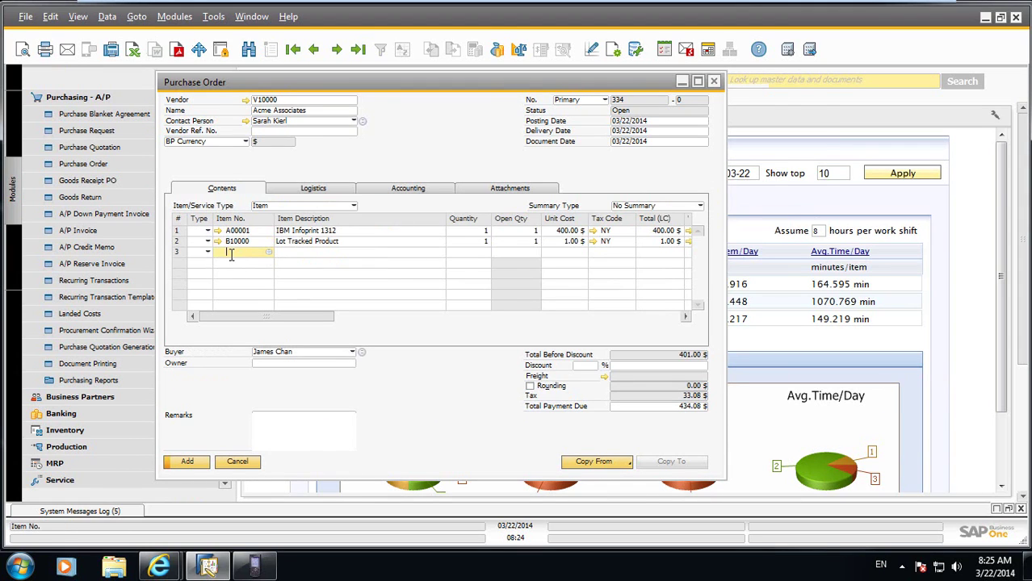
key(Tab)
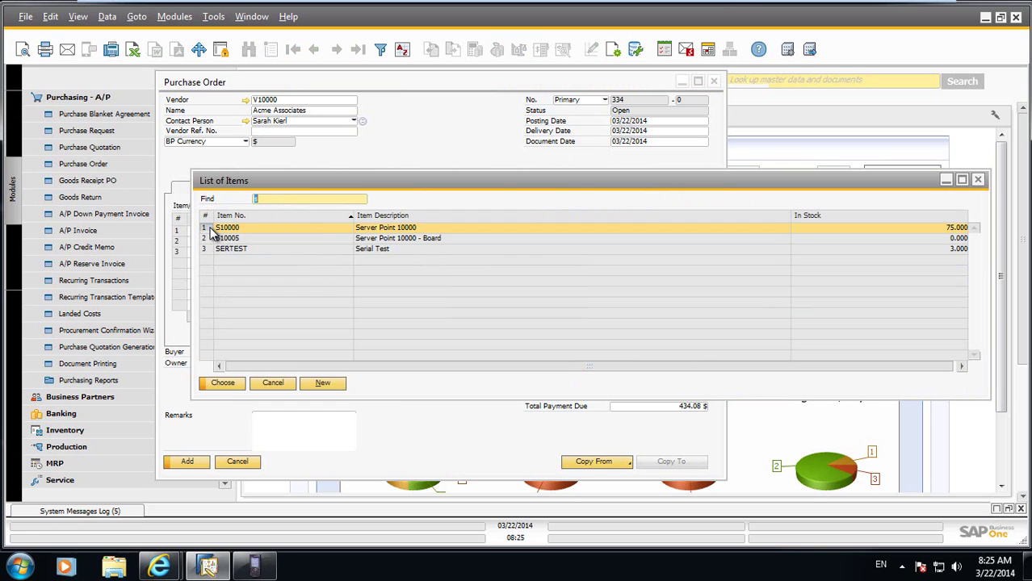
double_click(212, 229)
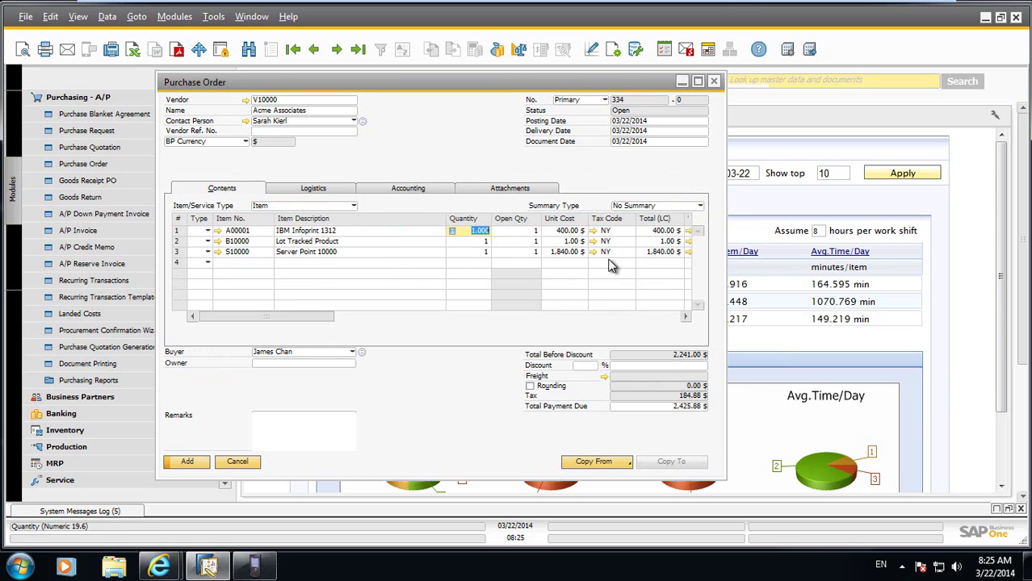
Set the line quantities to 10 for A00001, 15 for B10000 and 2 for S10000, and widen the order window to show the warehouse column
text(10)
key(Down)
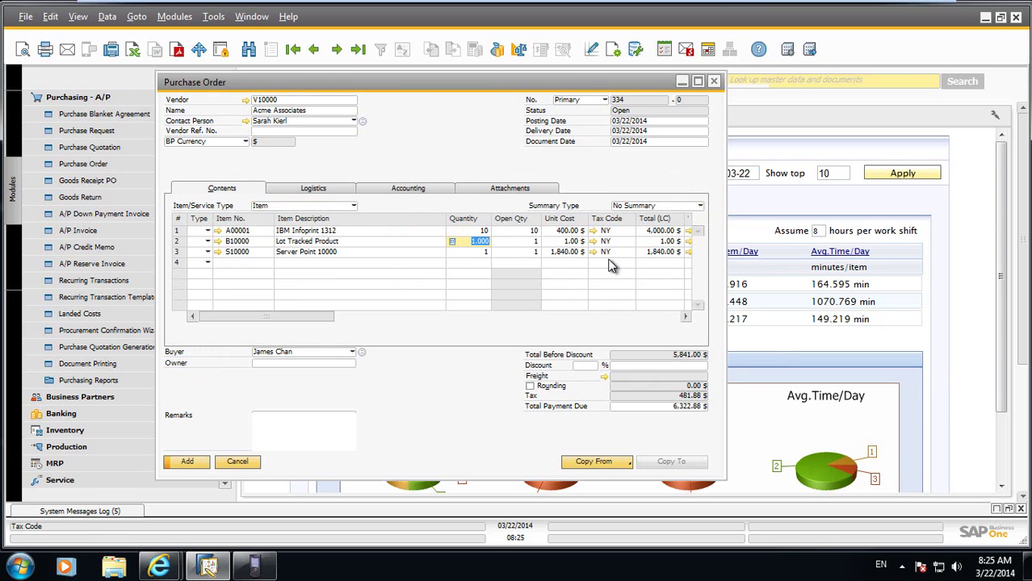
text(15)
key(Down)
text(2)
key(Tab)
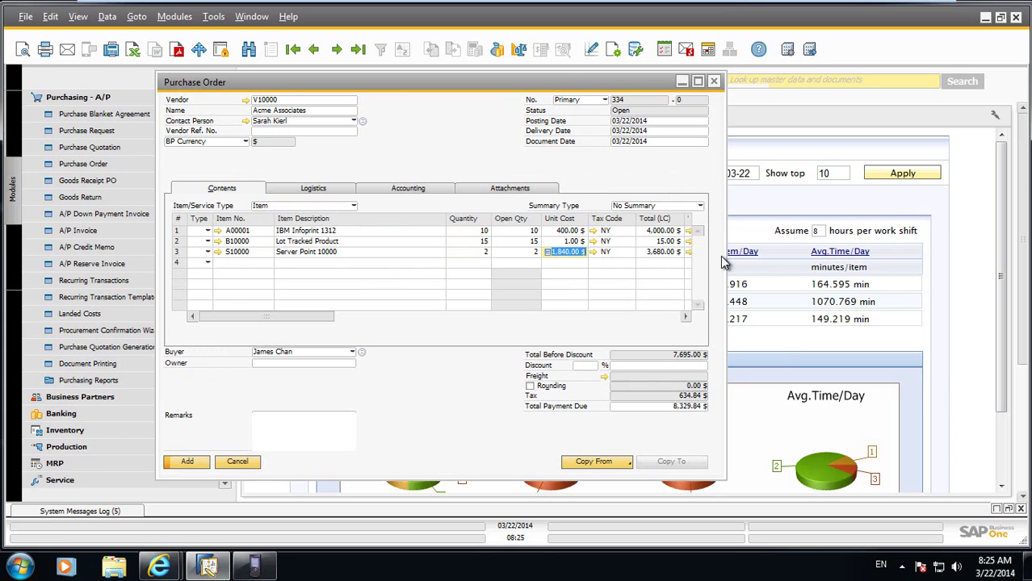
drag(724, 255, 824, 256)
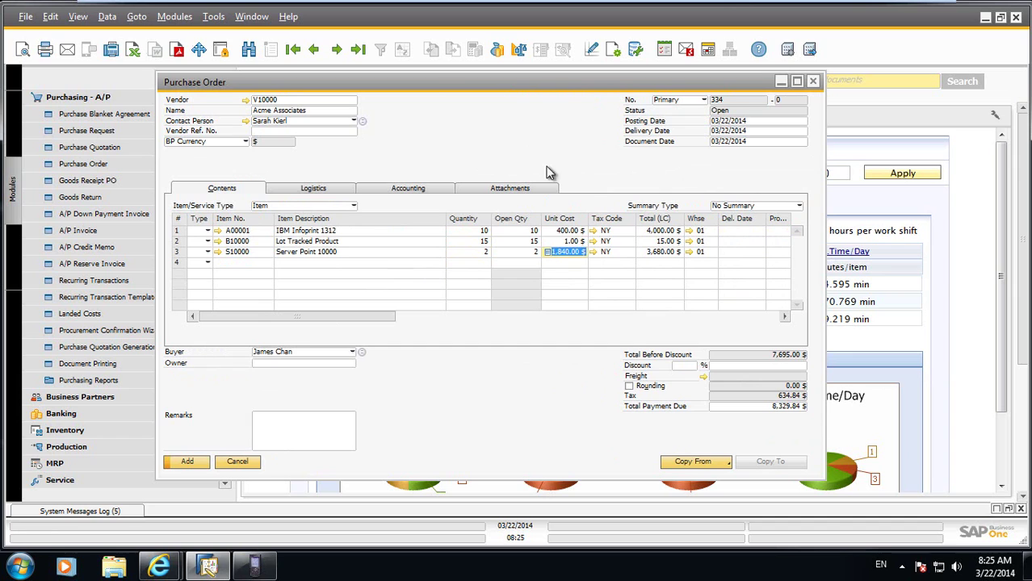
drag(436, 83, 426, 81)
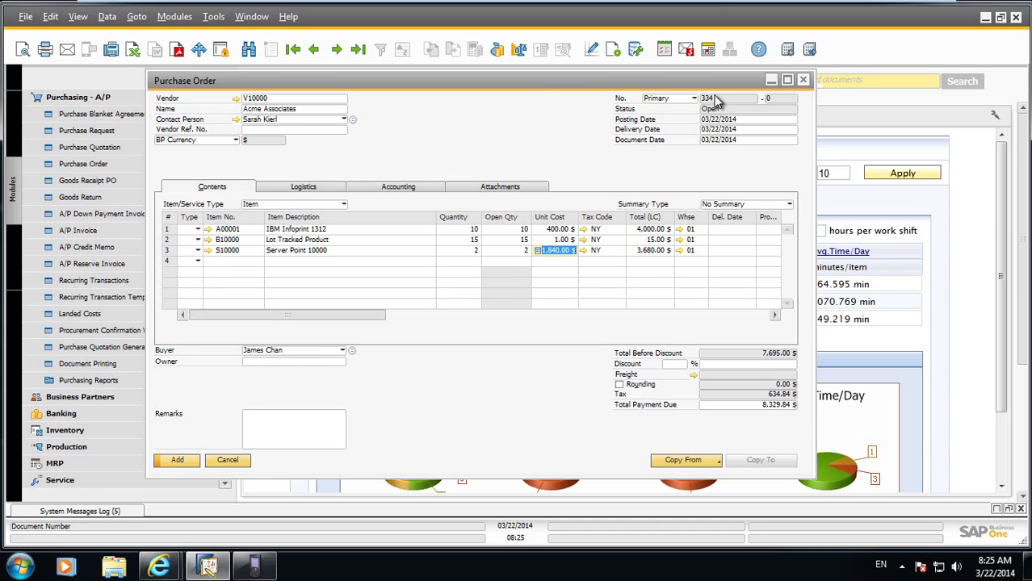
Switch to the LISA WMS scanner, open Receiving, and try to receive the purchase order by its number
click(253, 569)
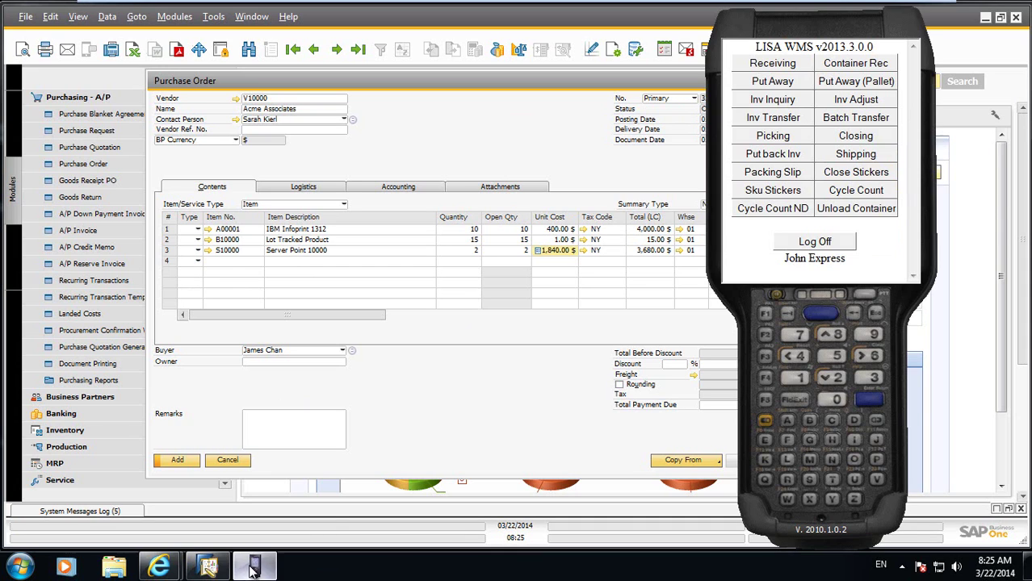
click(765, 68)
text(334)
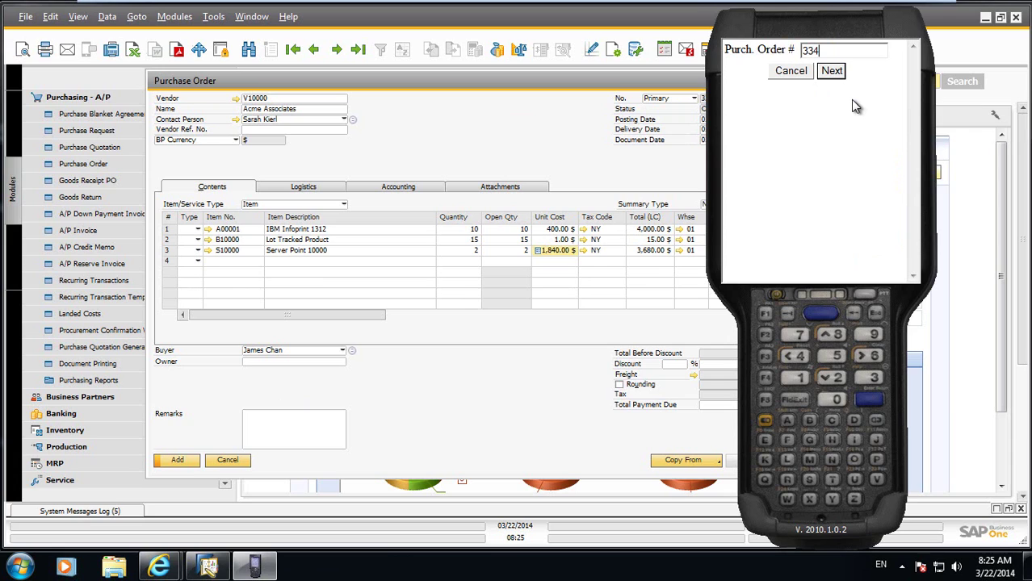
key(Return)
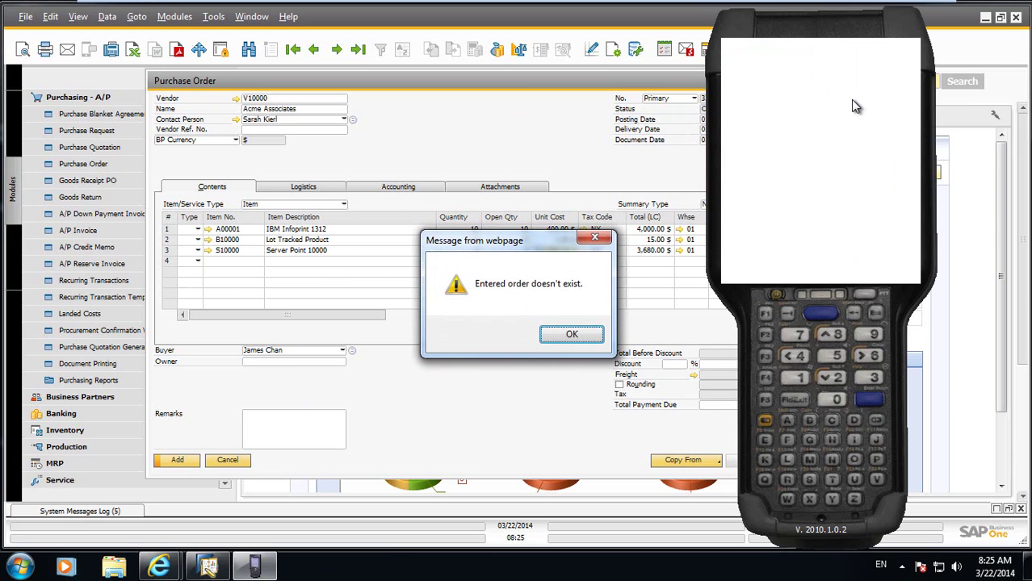
drag(526, 242, 822, 168)
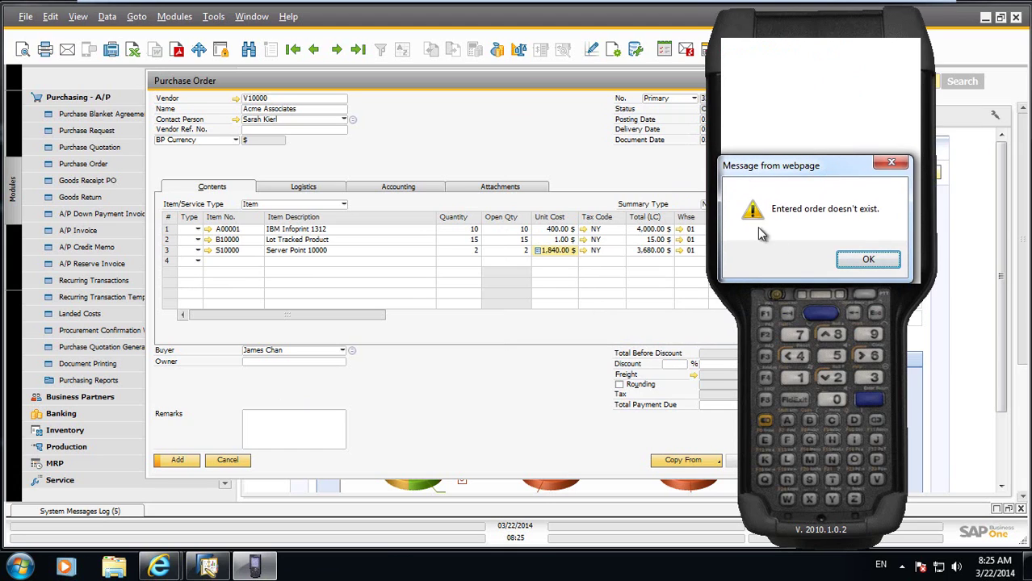
click(868, 266)
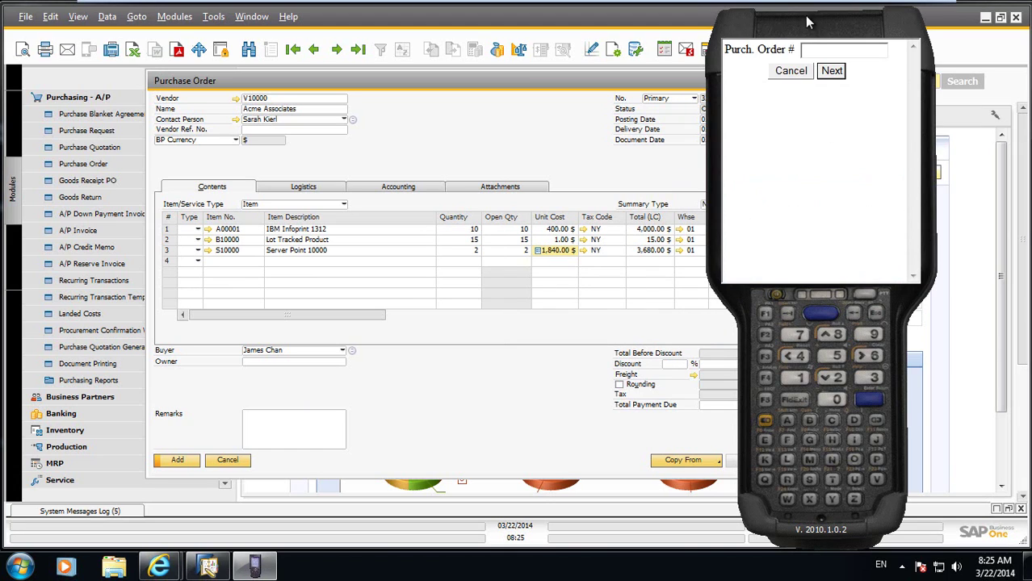
Add the purchase order in SAP Business One, and start receiving it on the LISA WMS scanner with license plate DOCK
drag(809, 30, 473, 29)
click(184, 460)
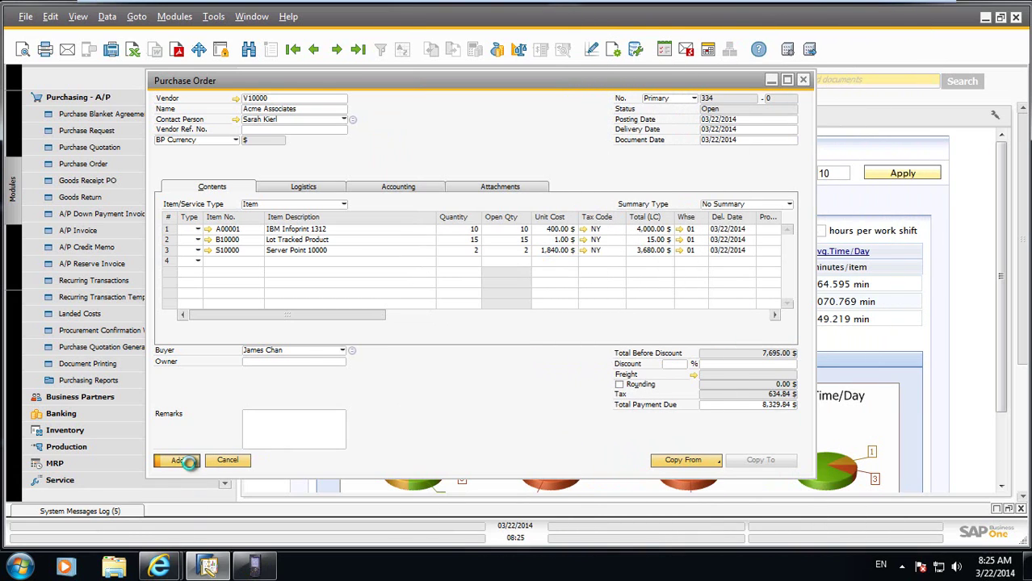
click(255, 565)
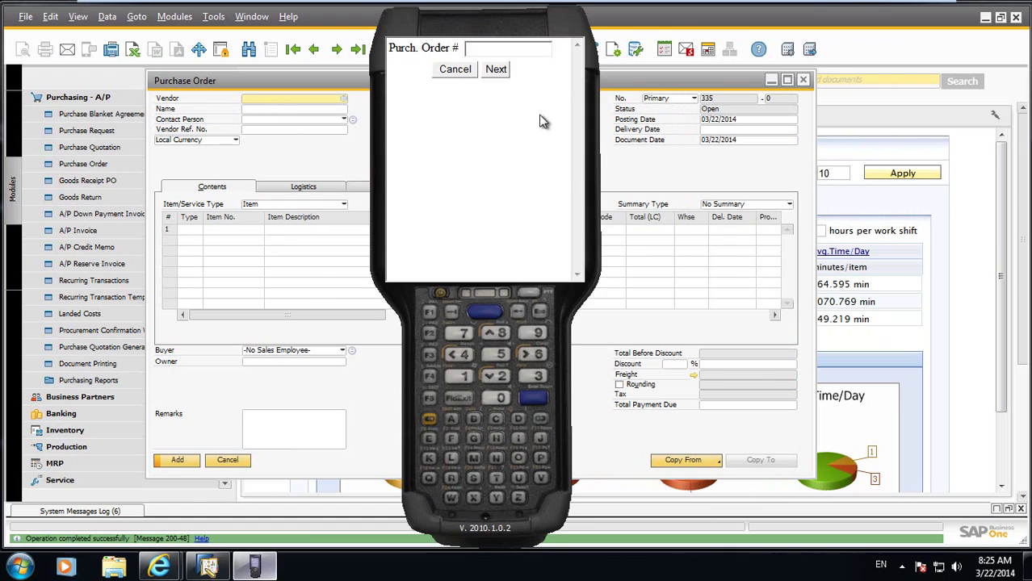
text(334)
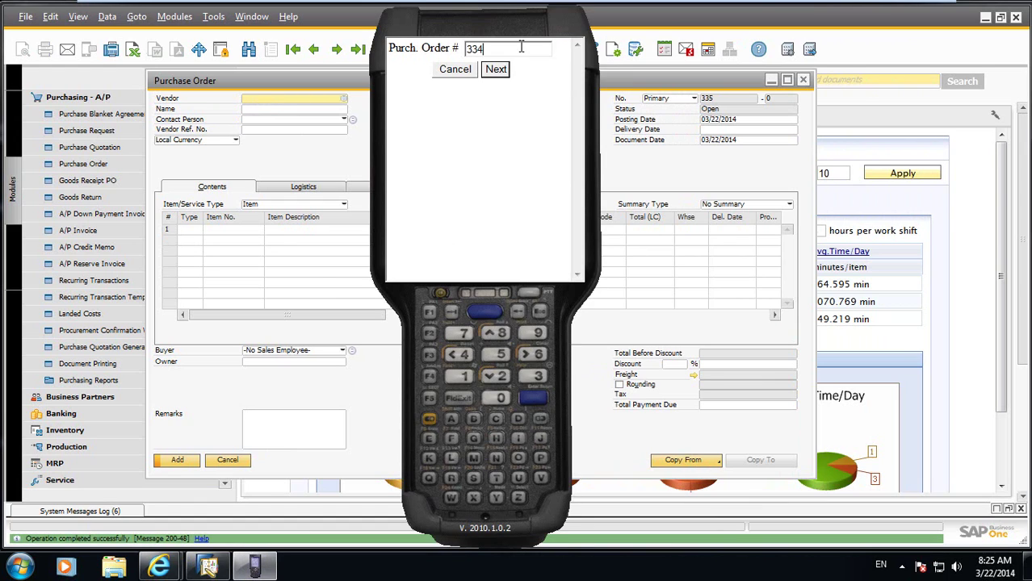
key(Return)
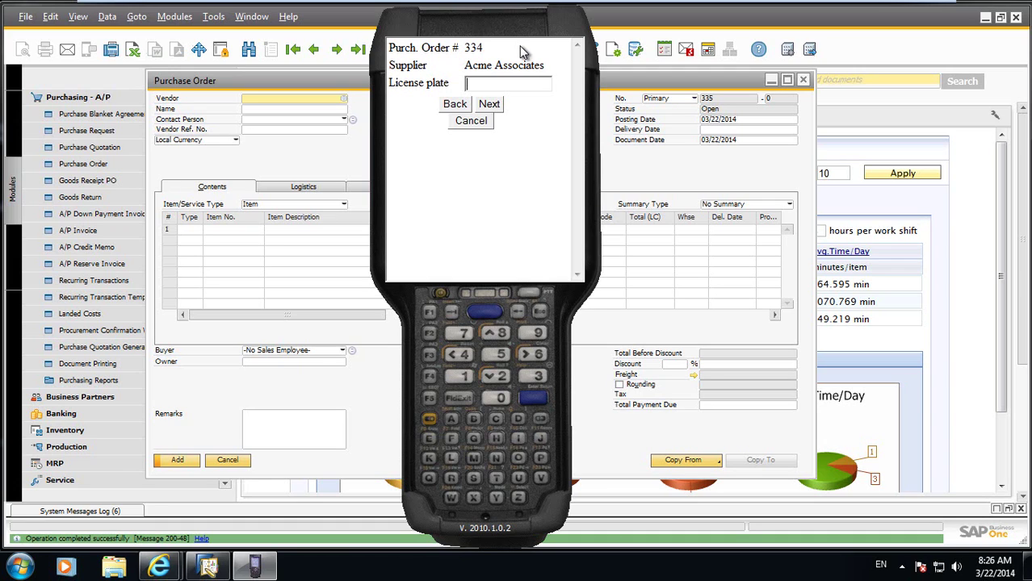
text(DOCK)
key(Return)
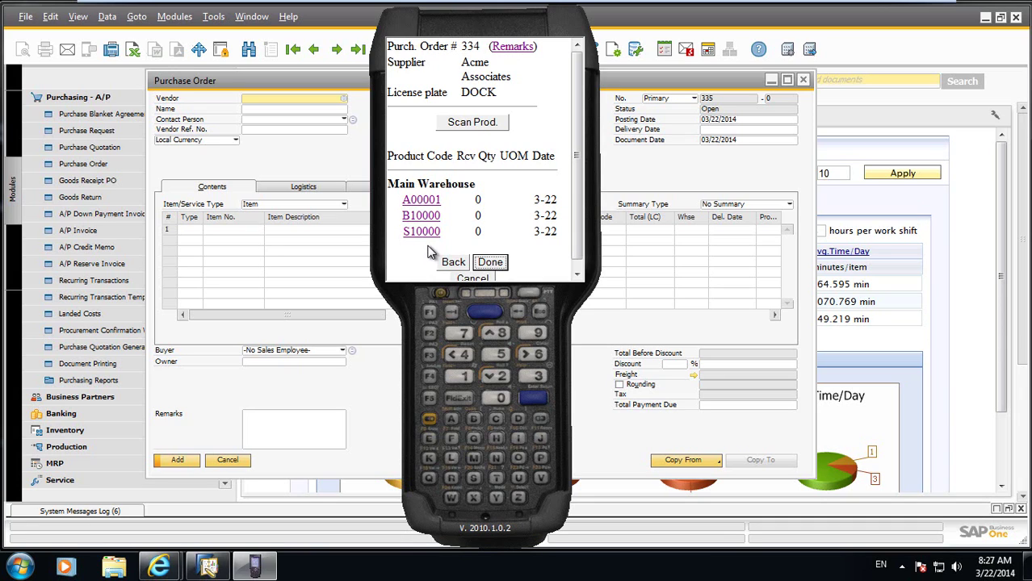
Receive product A00001 by entering its product code through the product scan, with a quantity of 10
click(475, 125)
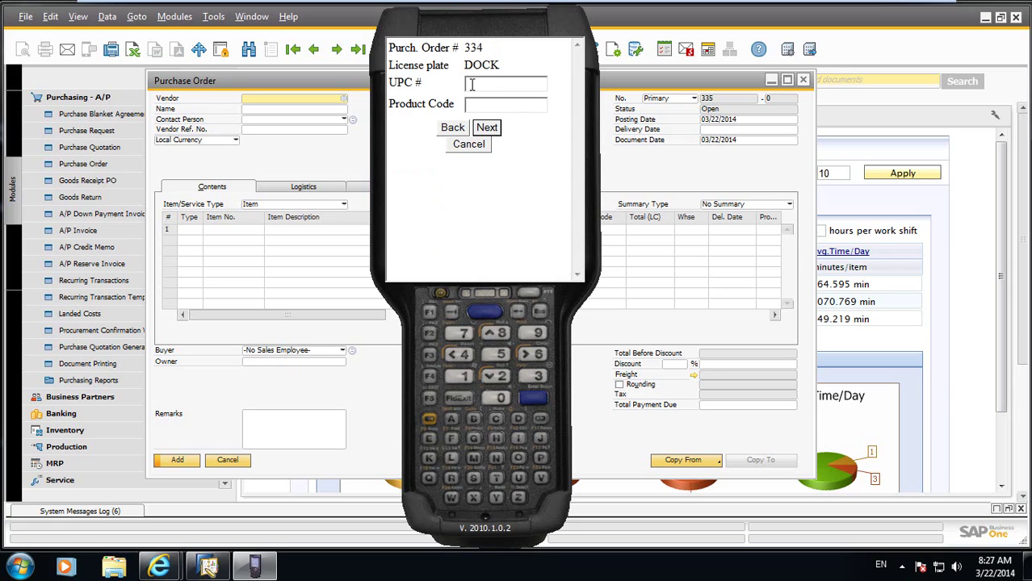
click(477, 102)
text(A00001)
key(Return)
text(10)
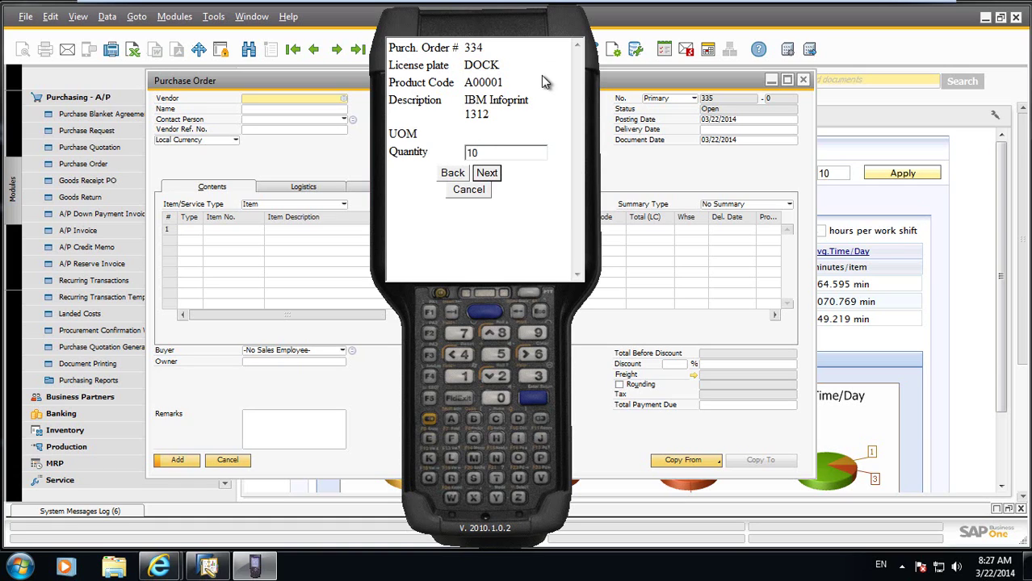
key(Return)
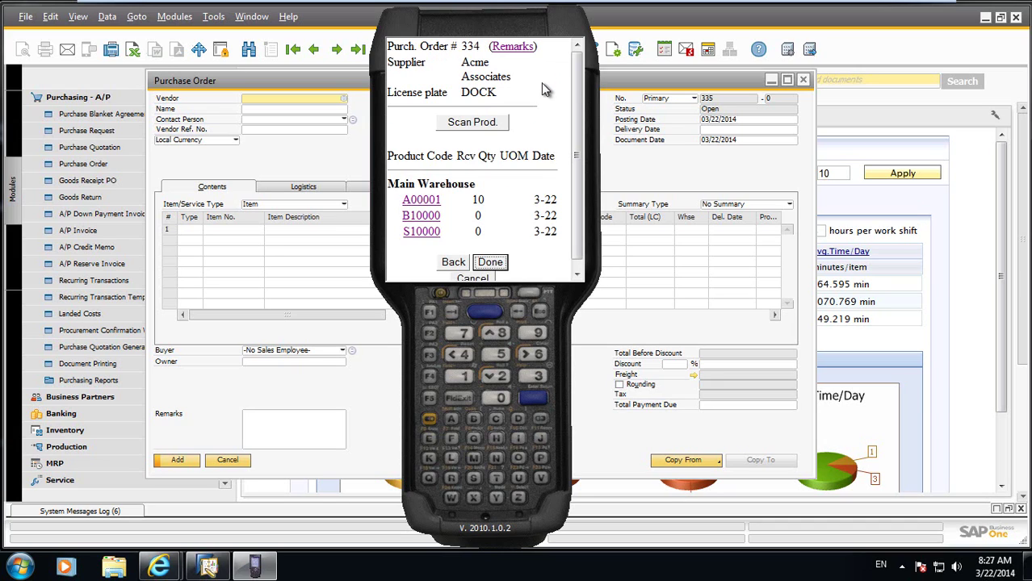
Receive 20 units of B10000 under batch 20140331, accepting the quantity above the ordered amount
click(423, 218)
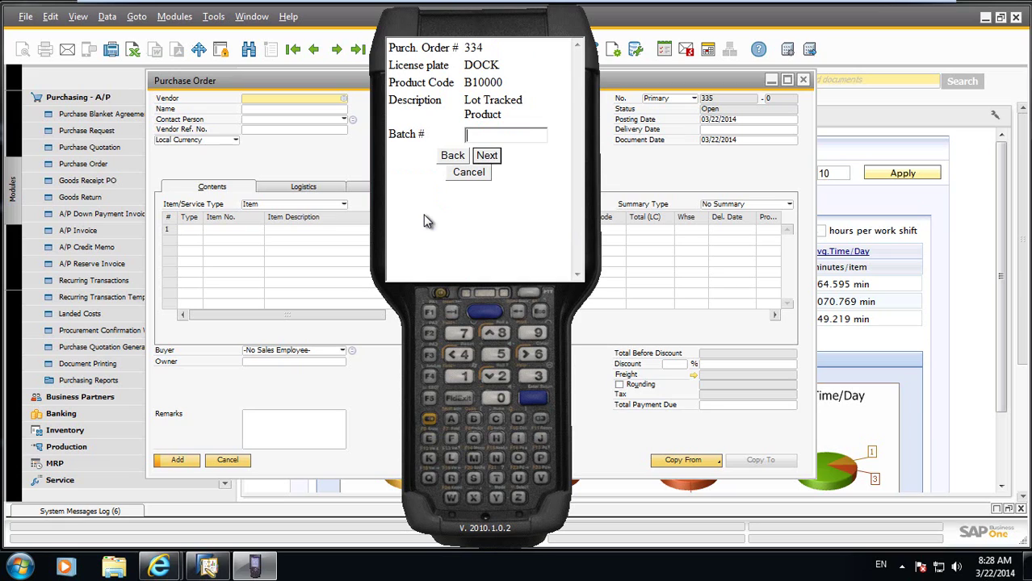
text(20140331)
key(Return)
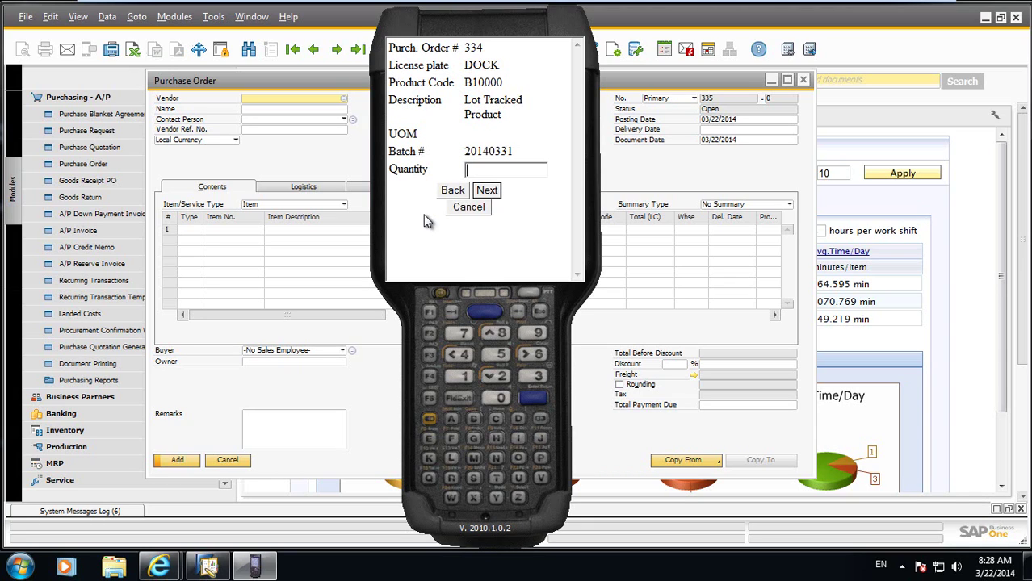
text(20)
key(Return)
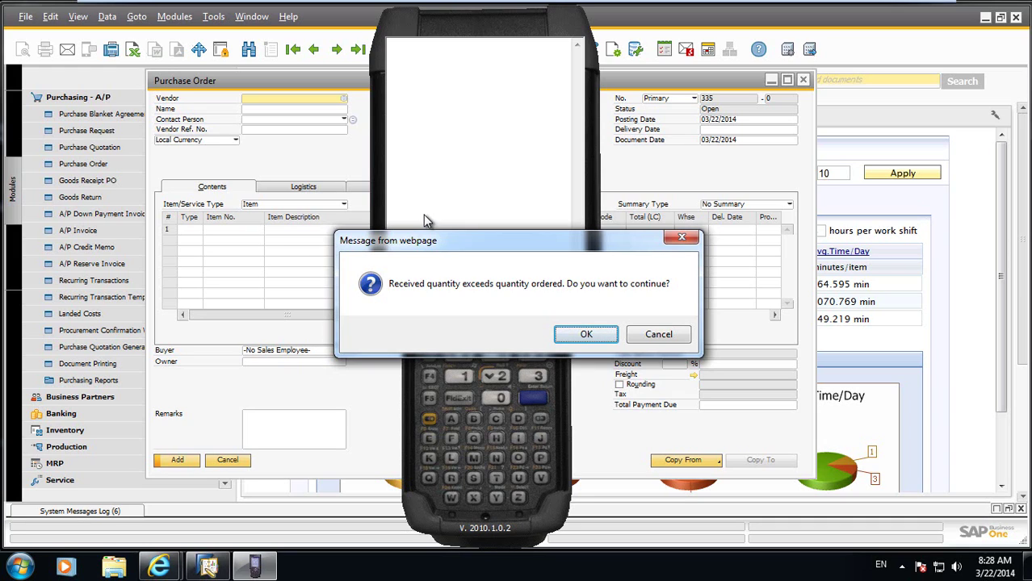
click(601, 337)
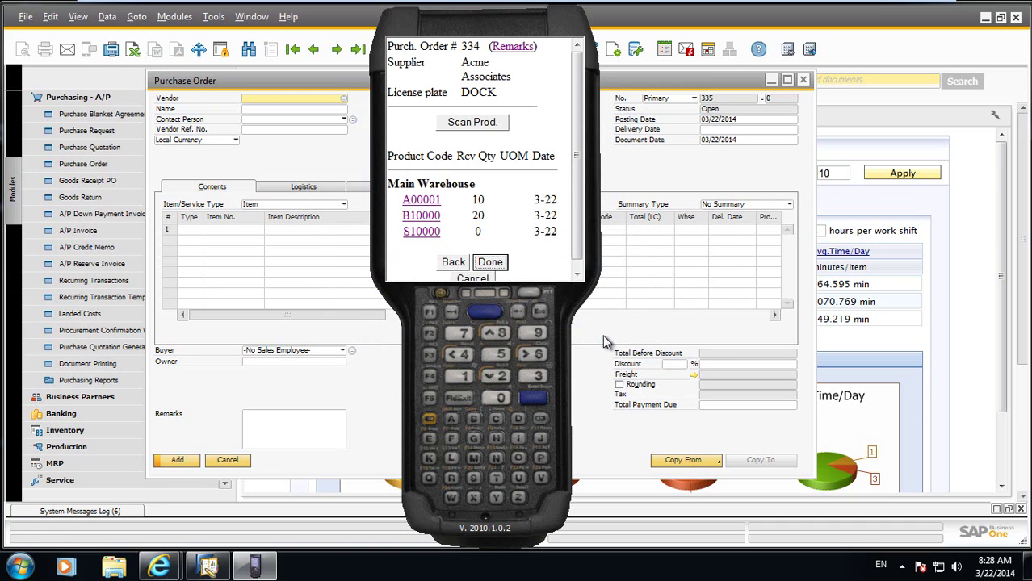
Receive three units of S10000 by serial number, including 03221 and 03222, accepting the excess quantity, and return to the product list
click(412, 233)
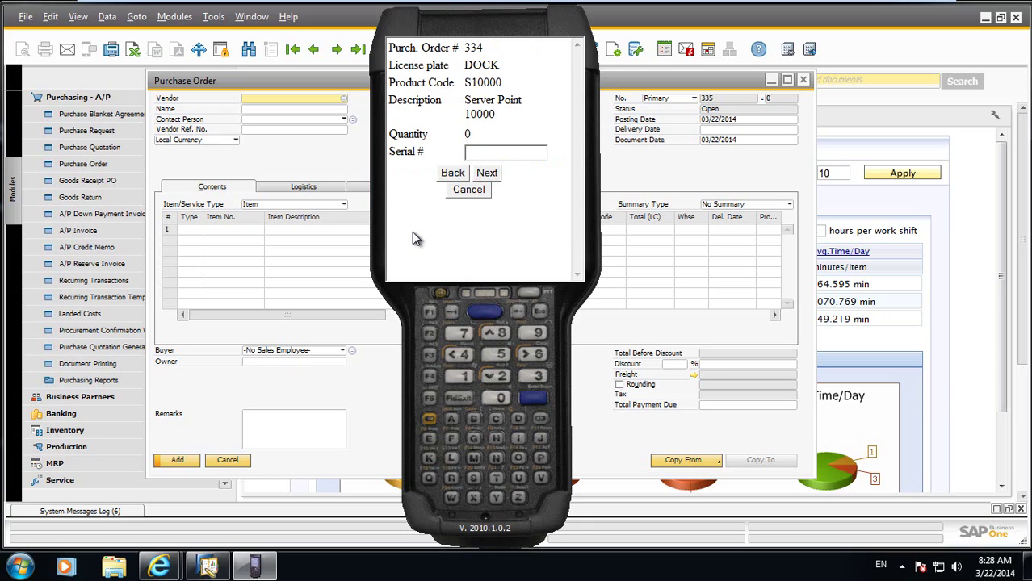
text(0401)
key(Return)
text(0)
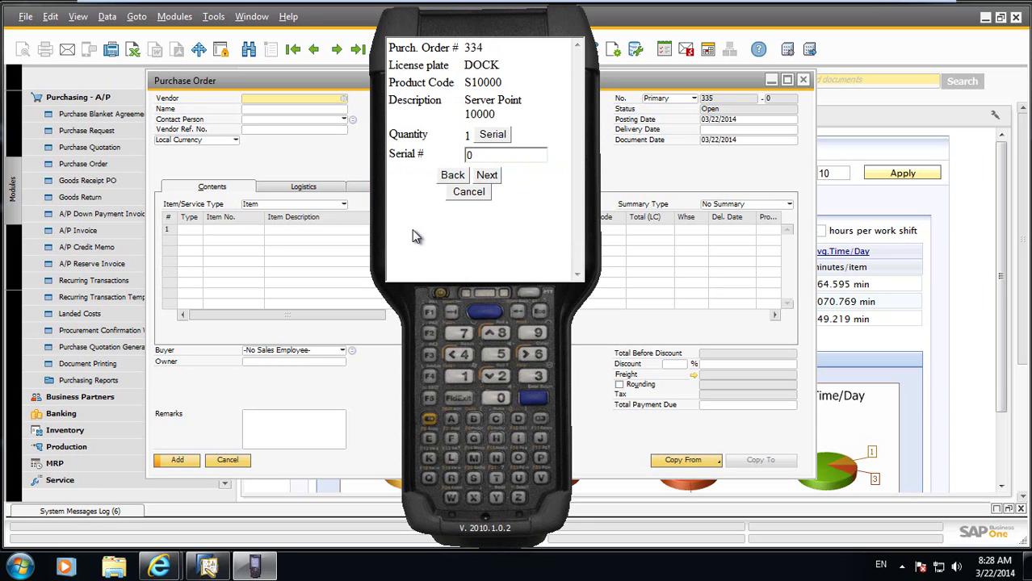
text(3221)
key(Return)
text(03222)
key(Return)
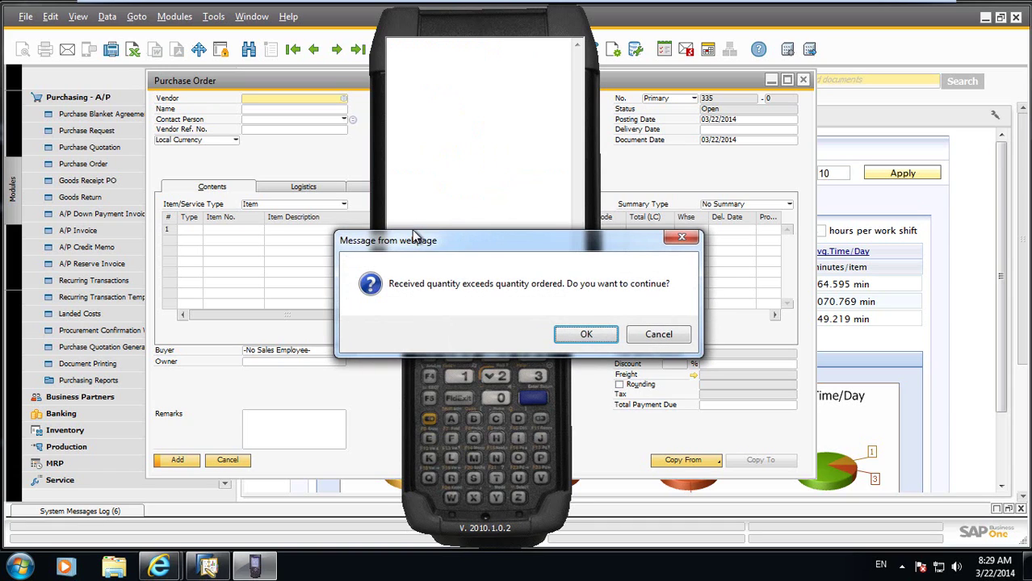
click(585, 335)
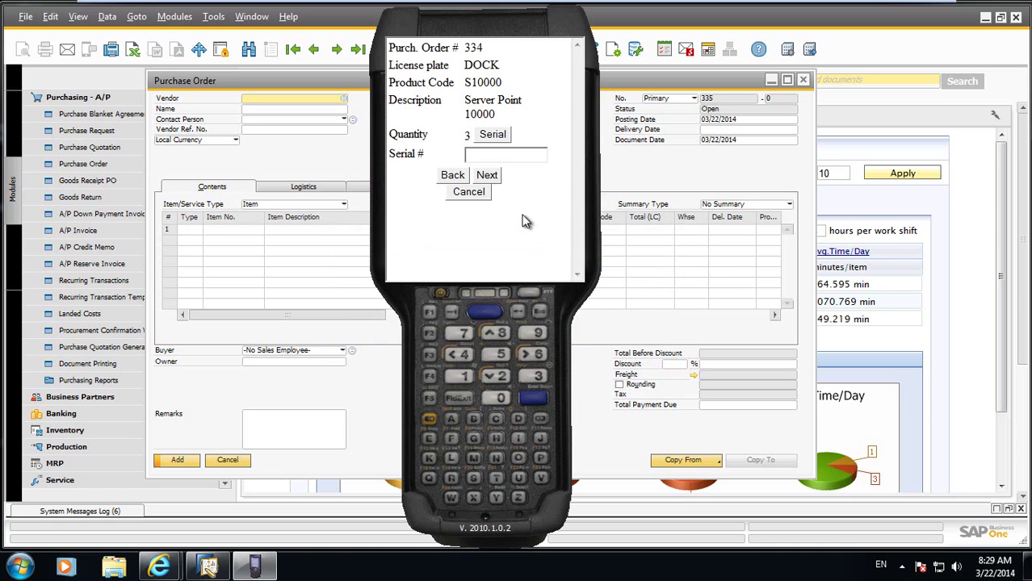
click(449, 173)
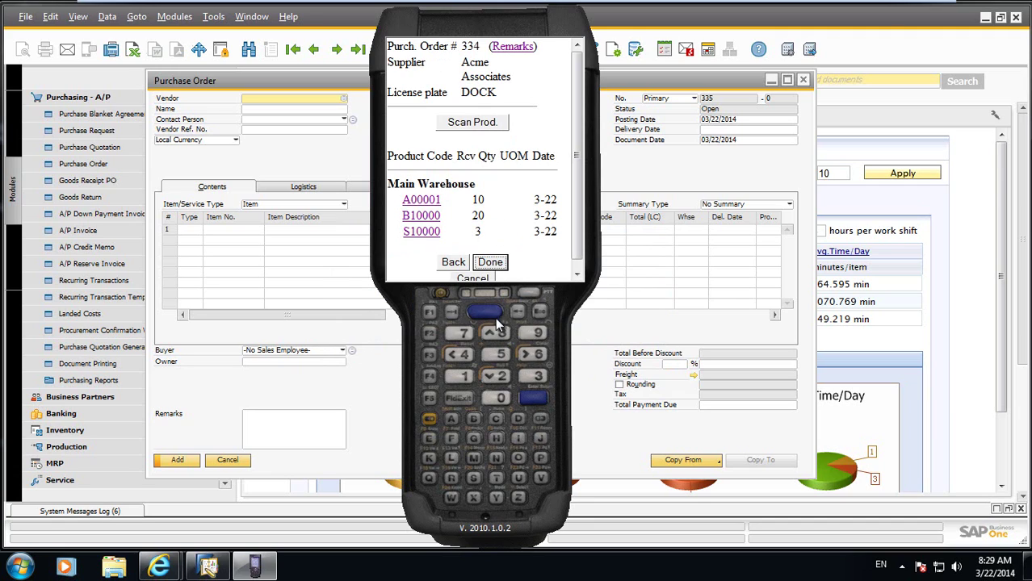
Finish receiving, add the remark "Rec'd in good standing" to the receipt, and save it
click(491, 262)
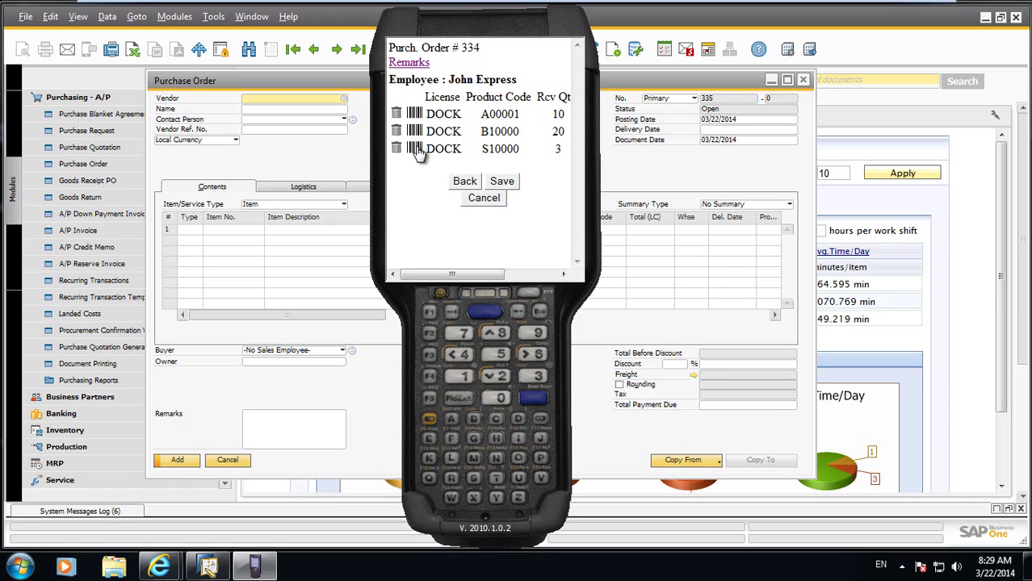
click(407, 63)
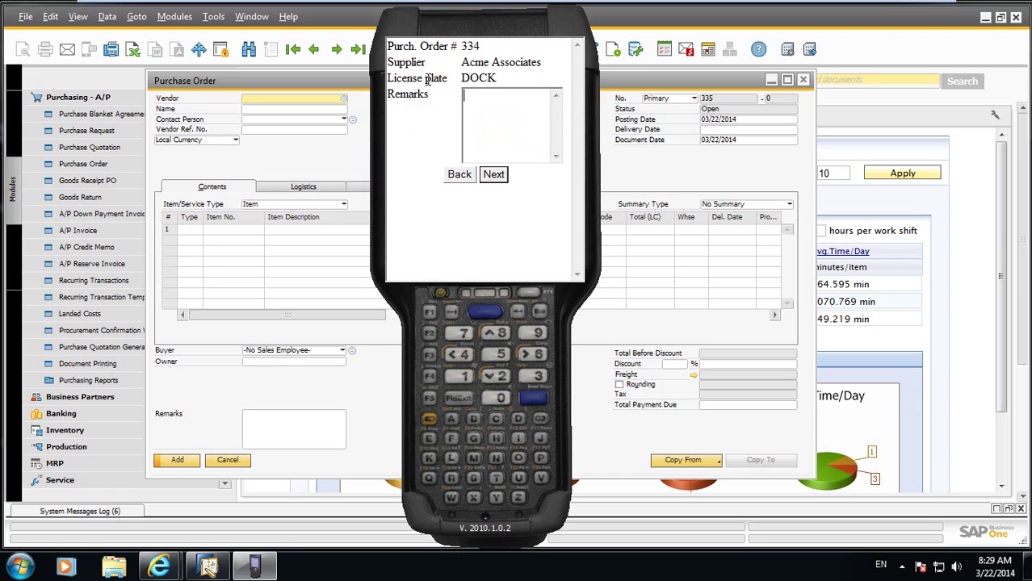
text(Rec'd in )
text(q)
text(ood )
text(standing)
key(Return)
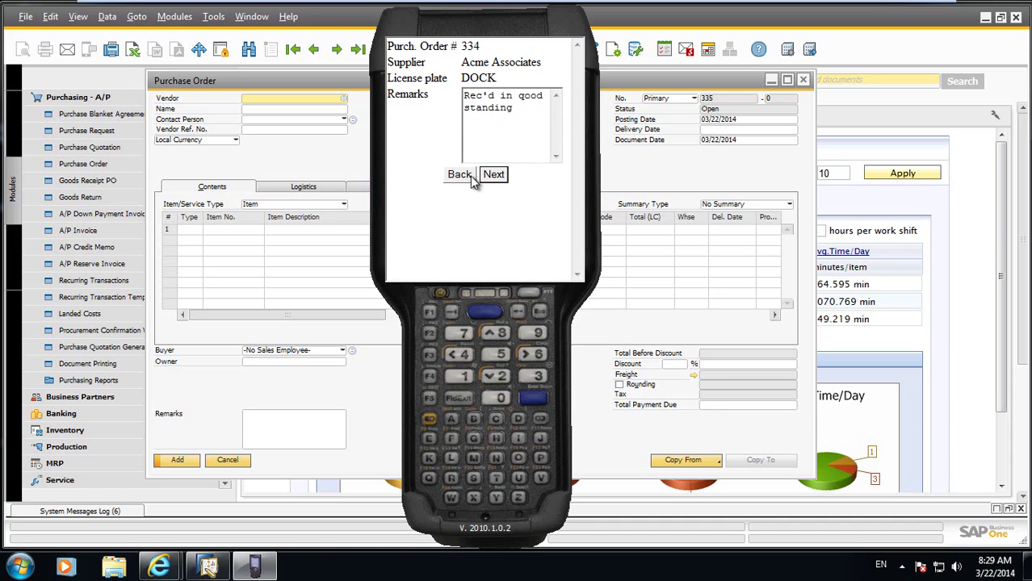
click(491, 175)
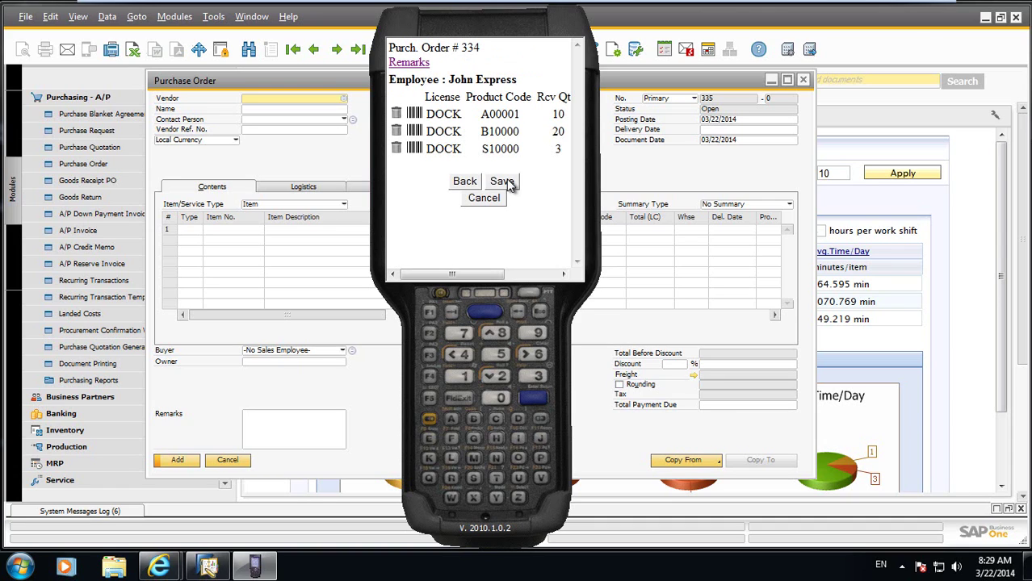
click(509, 184)
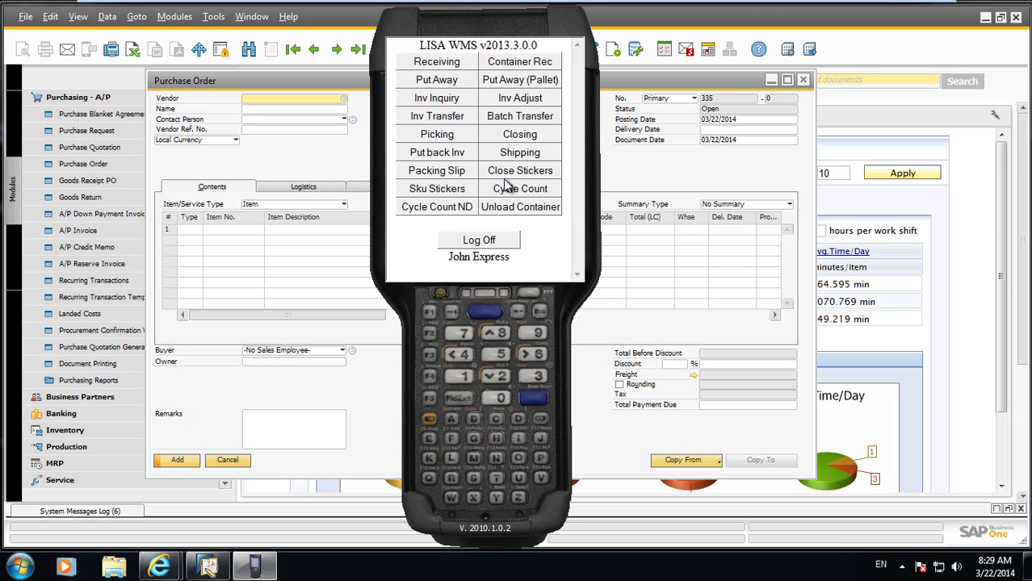
In SAP Business One, examine the received purchase order's relationship map and its linked Goods Receipt PO, and close both
click(298, 83)
key(Page_Up)
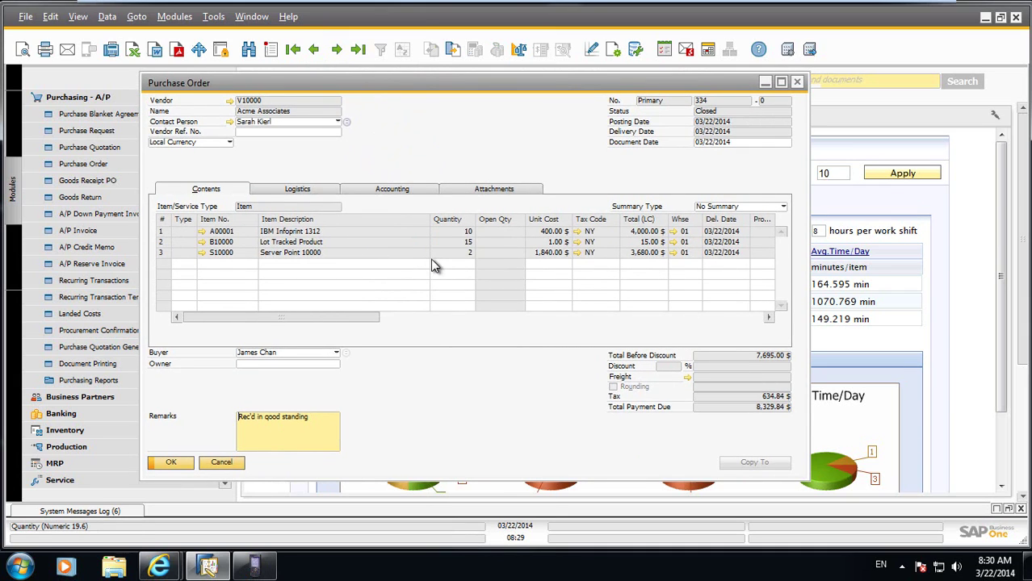
right_click(447, 138)
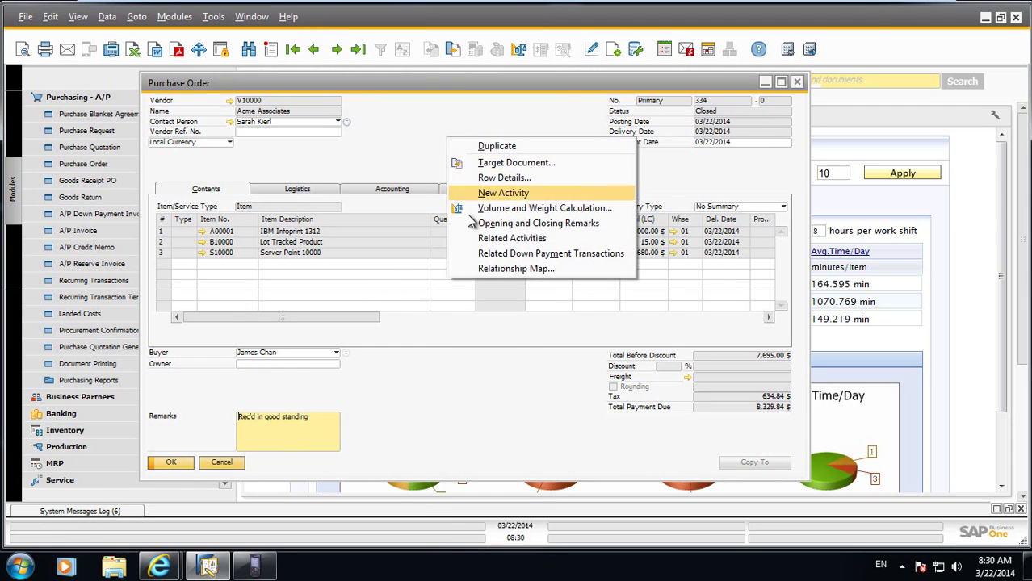
click(485, 268)
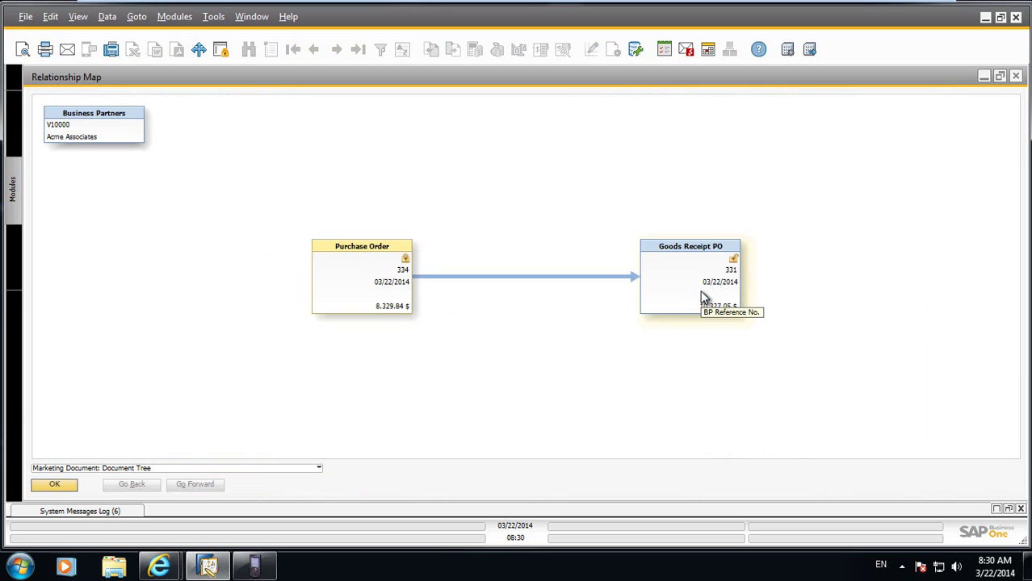
double_click(701, 295)
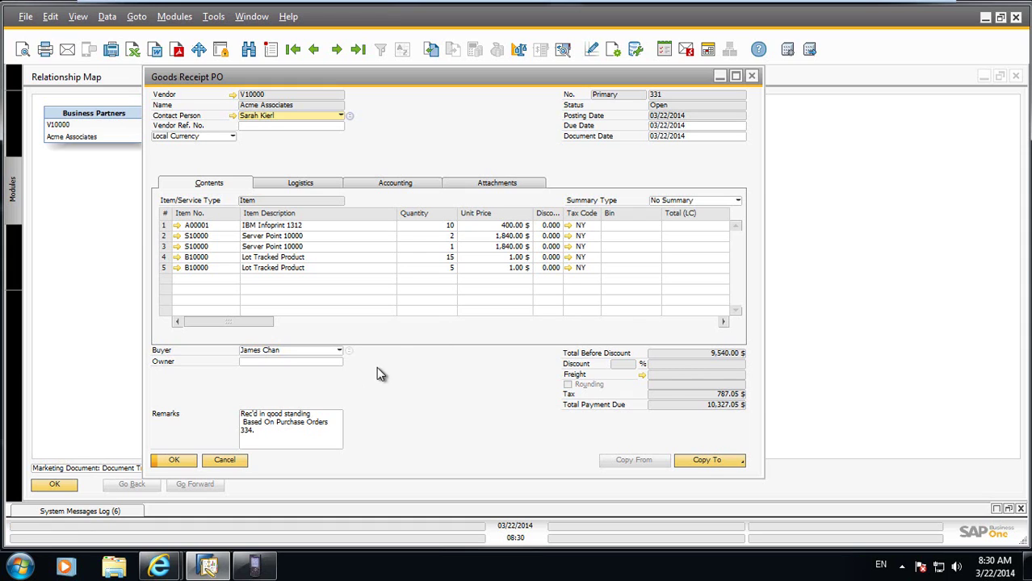
click(231, 461)
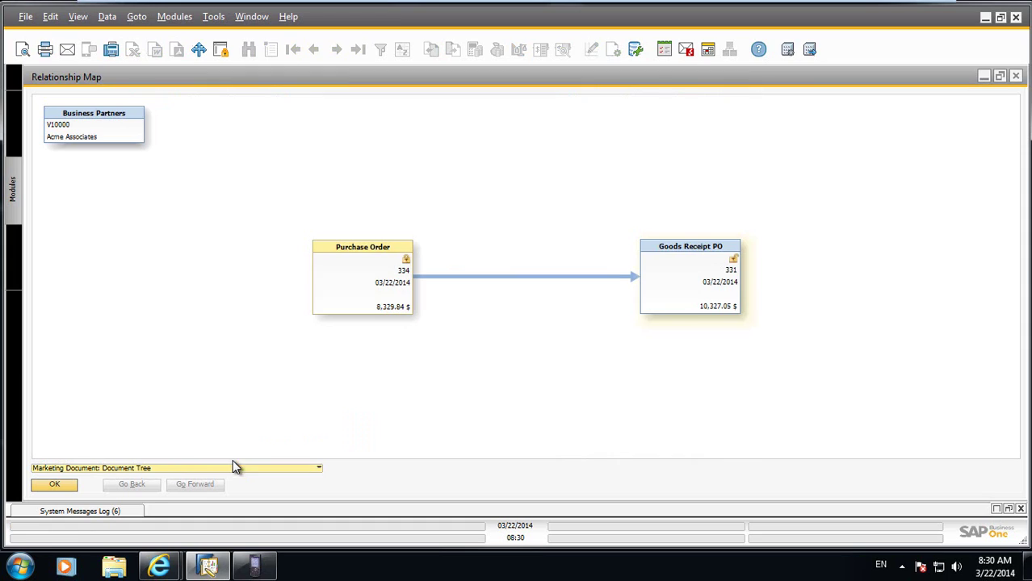
click(49, 484)
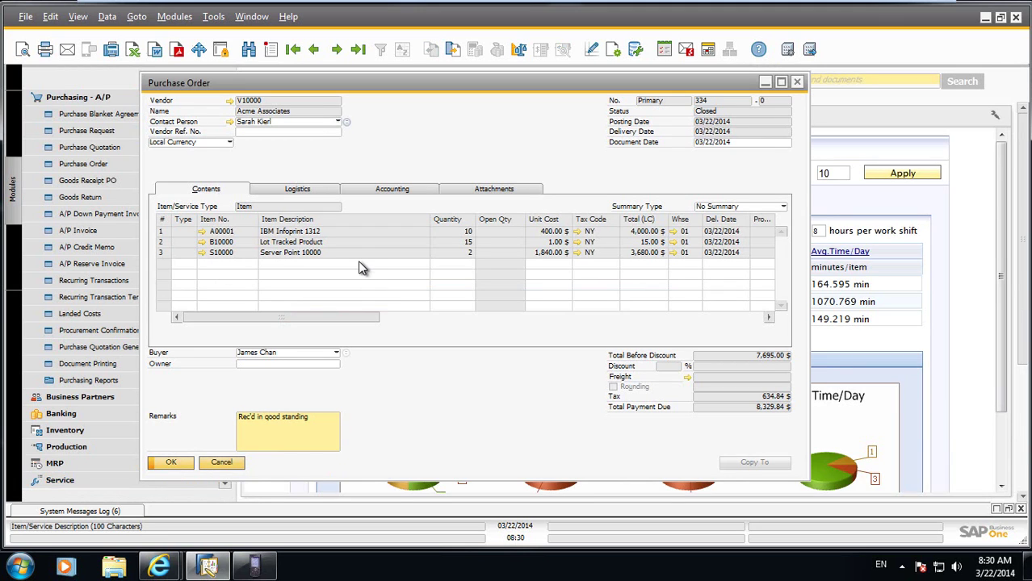
Switch to the LISA WMS scanner and run an inventory inquiry on bin DOCK
click(255, 565)
click(429, 100)
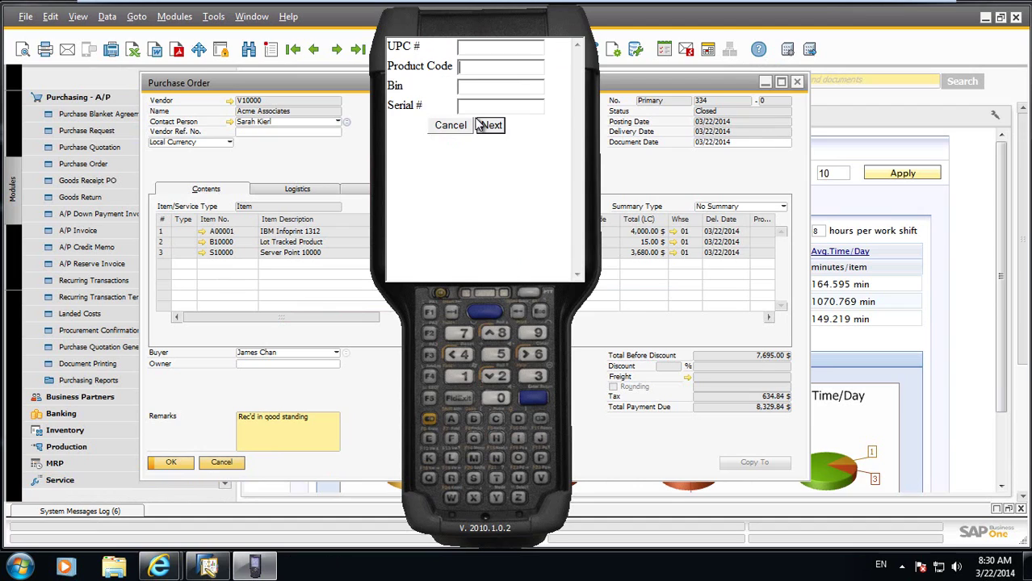
text(dock)
click(481, 125)
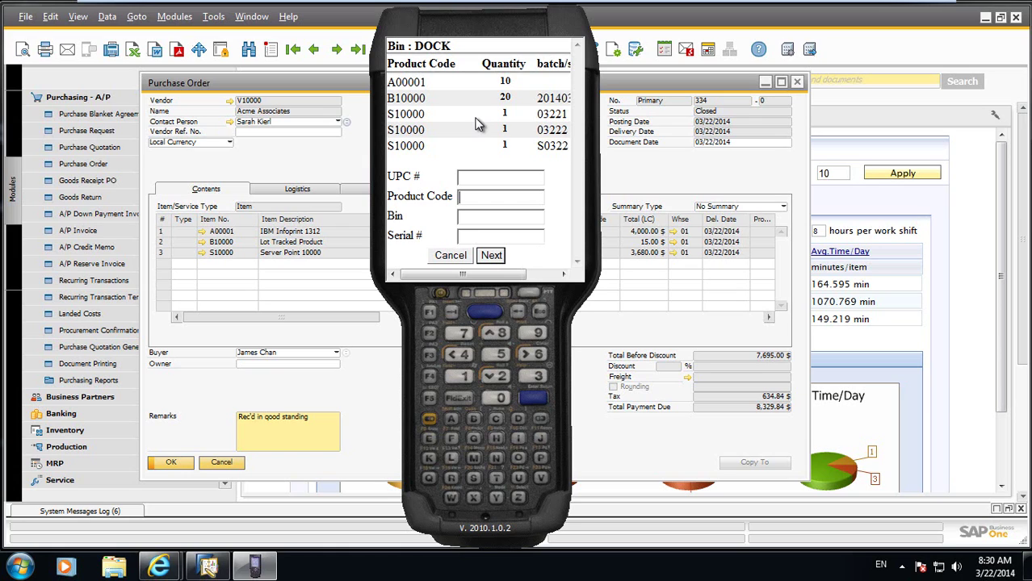
Run an inventory inquiry on product S10000, view its bin locations and serial numbers, and return to the main menu
click(473, 218)
click(468, 195)
text(s10000)
key(Return)
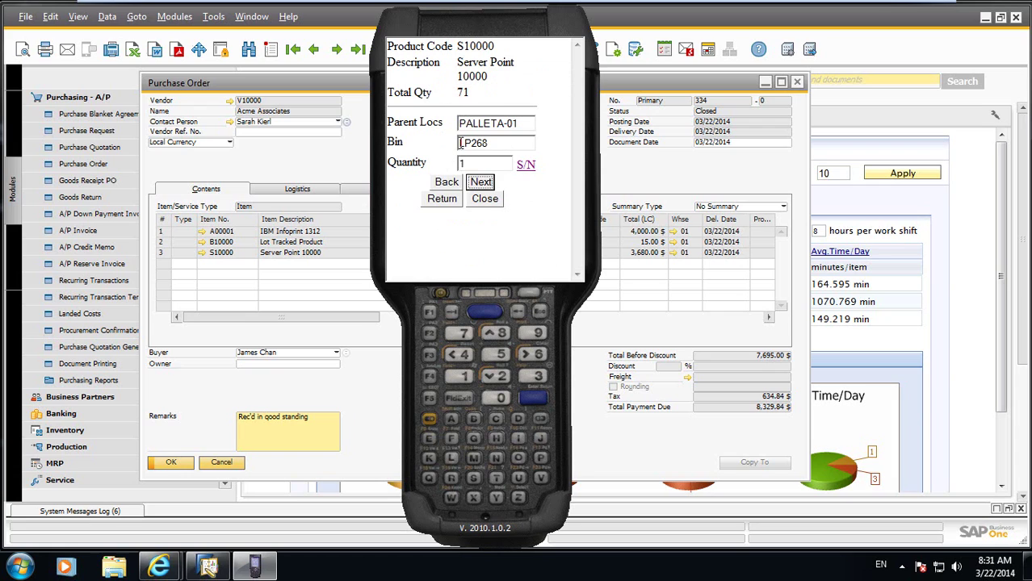
click(482, 184)
click(526, 165)
click(428, 182)
click(453, 201)
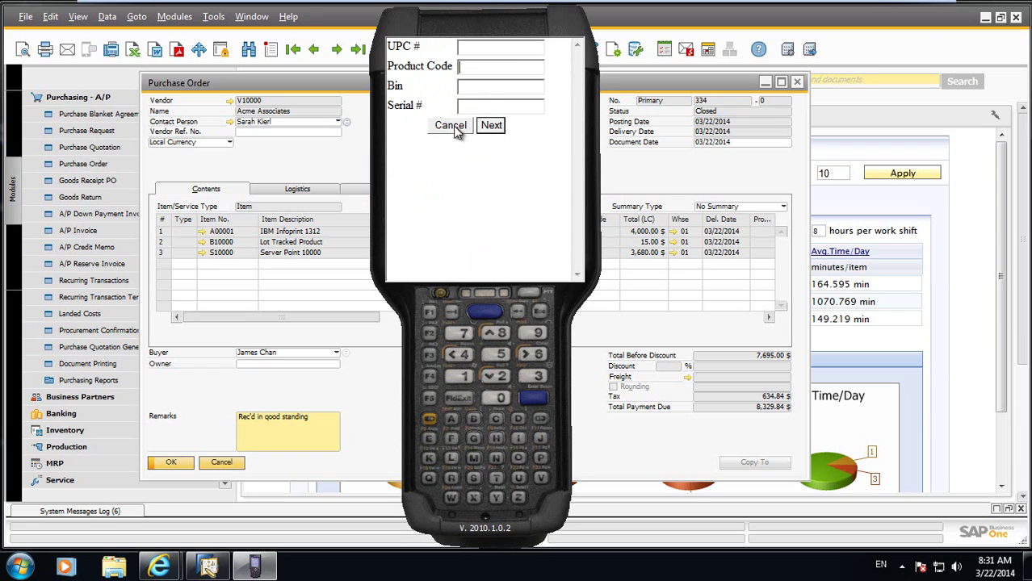
click(450, 127)
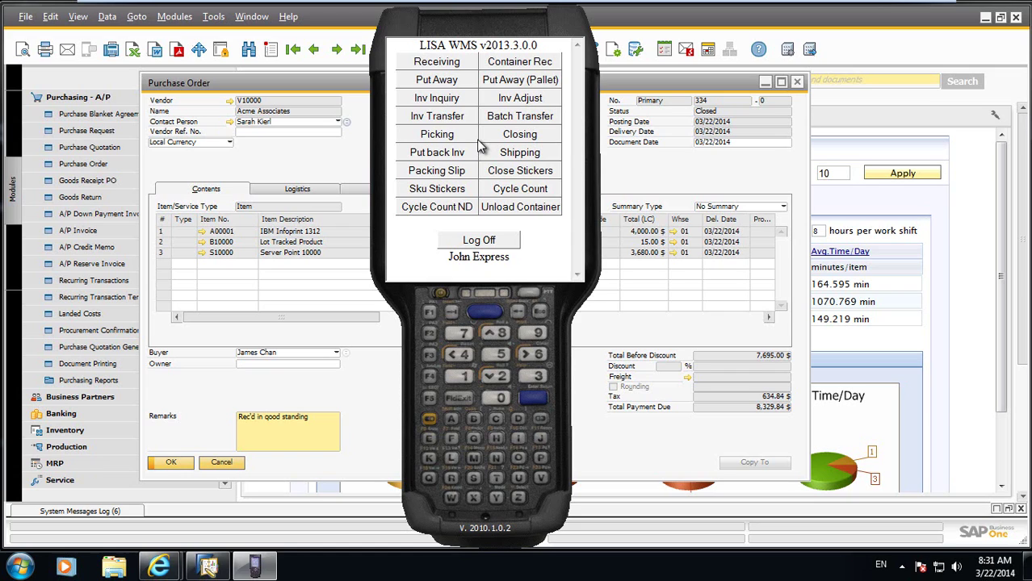
Start a put-away for the Case zone with license DOCK
click(452, 82)
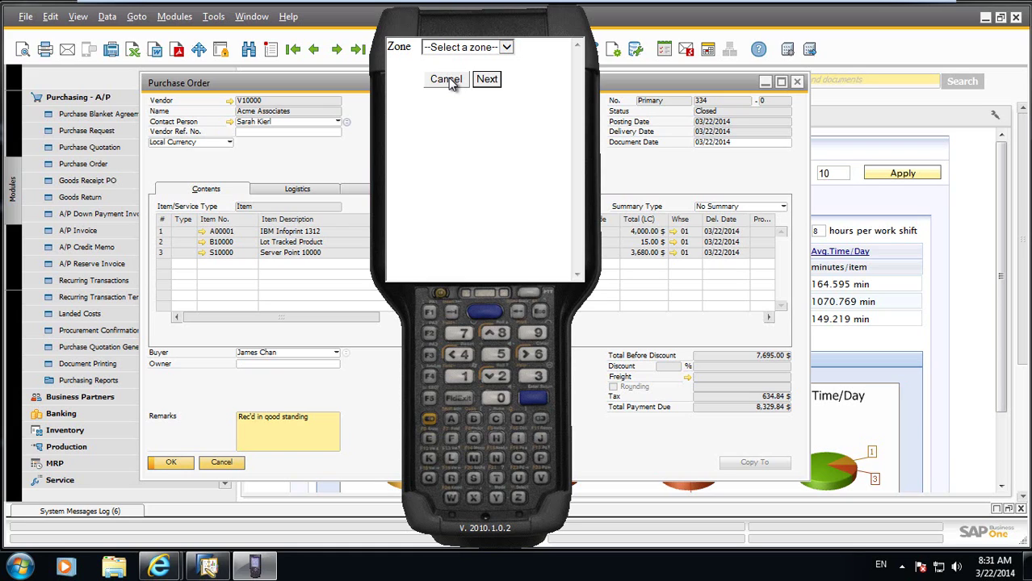
click(508, 47)
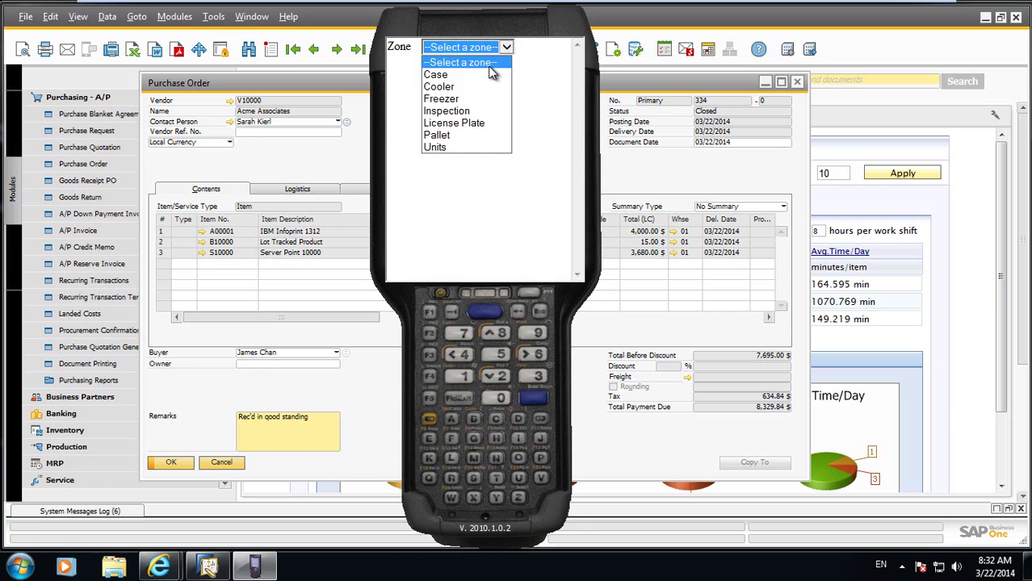
click(489, 75)
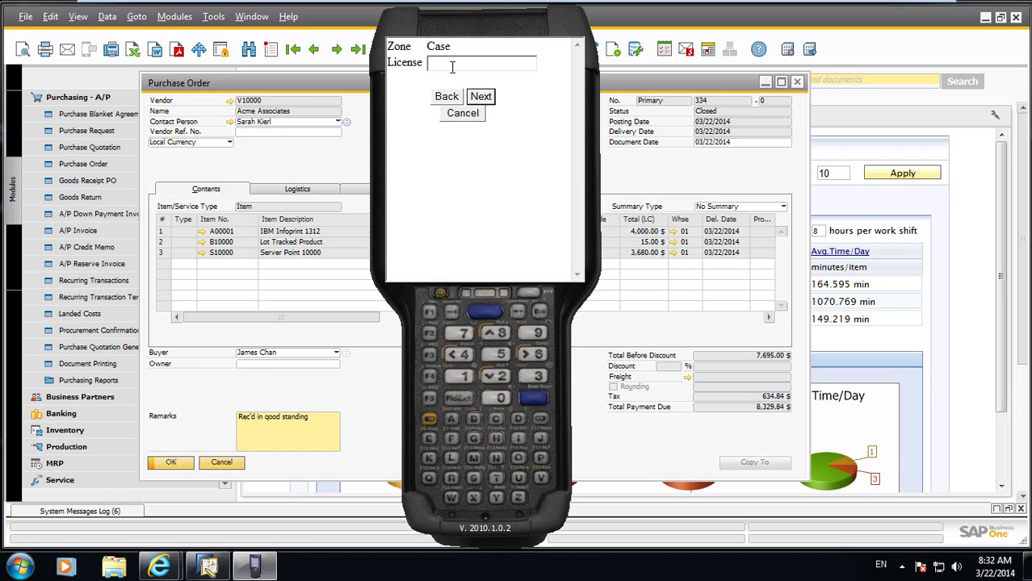
text(dock)
key(Return)
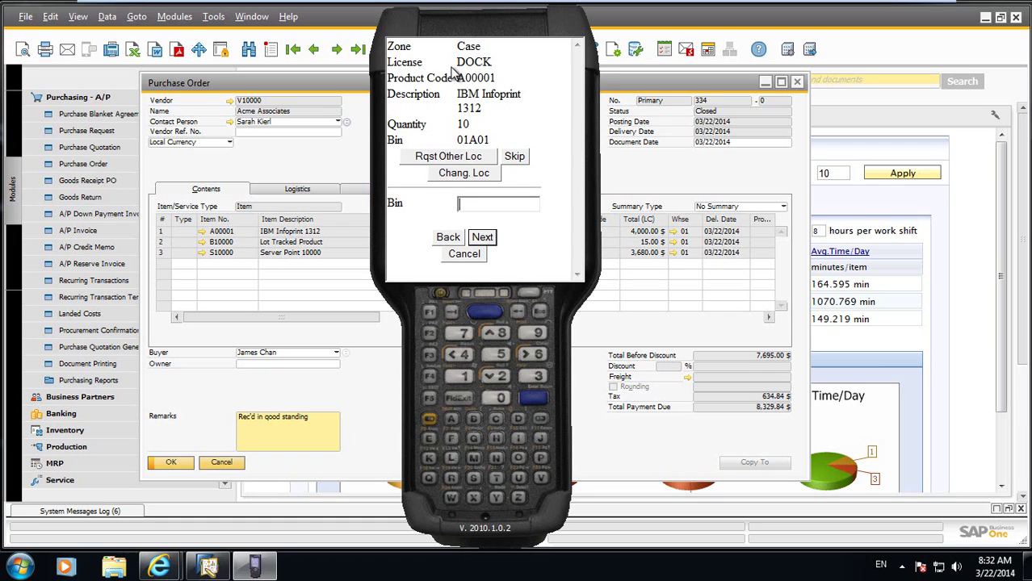
Put away 10 units of product A00001 in bin 01A01
text(01a01)
key(Return)
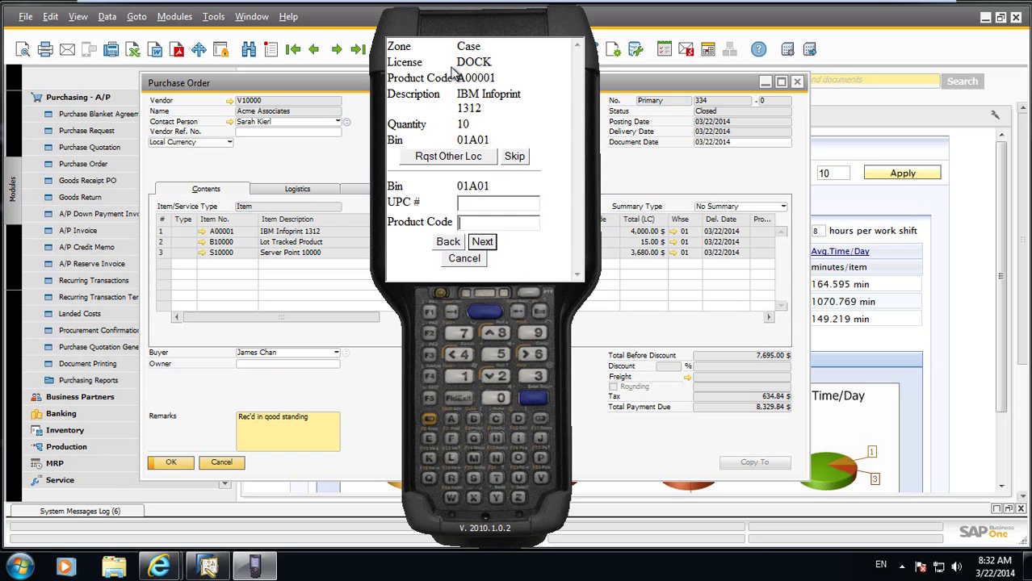
text(a00001)
key(Return)
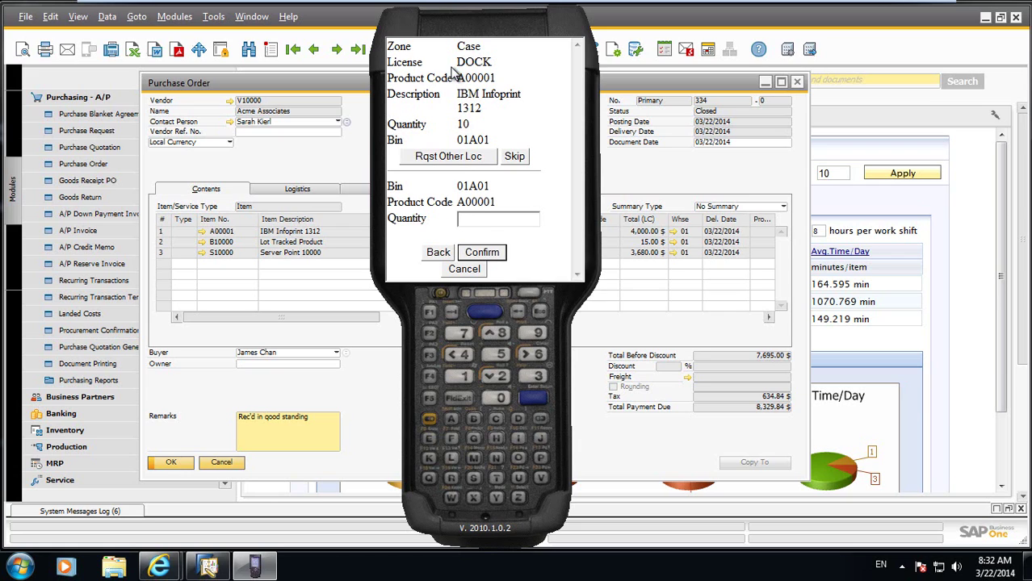
text(10)
key(Return)
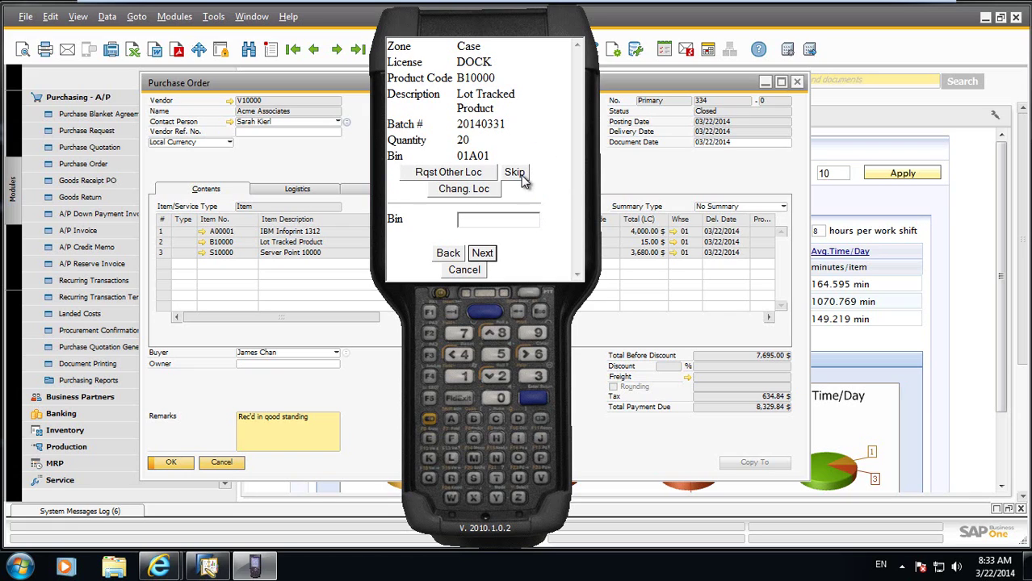
Change the put-away location for product B10000 to bin 02A01
click(462, 194)
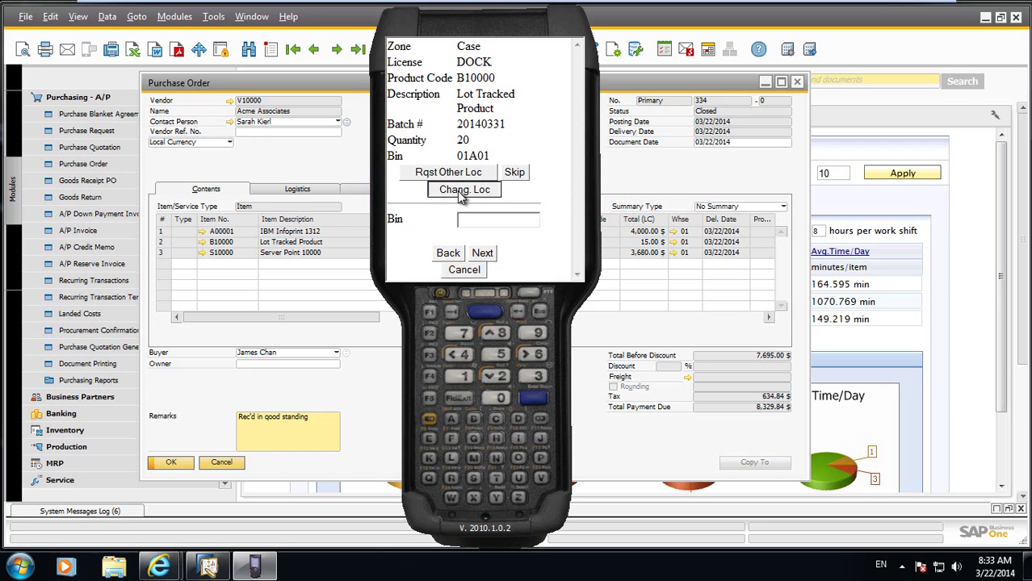
text(02)
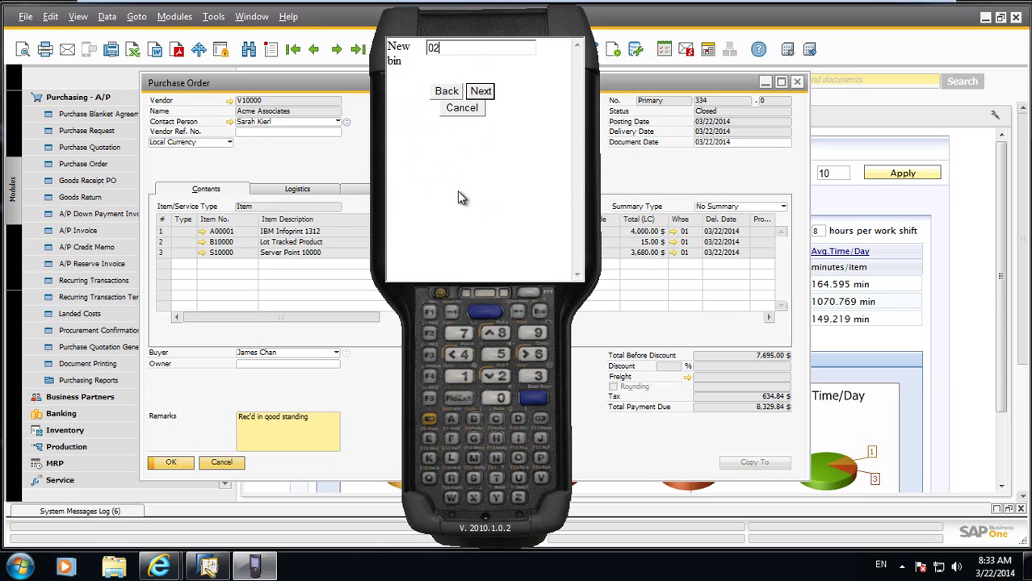
text(A01)
key(Return)
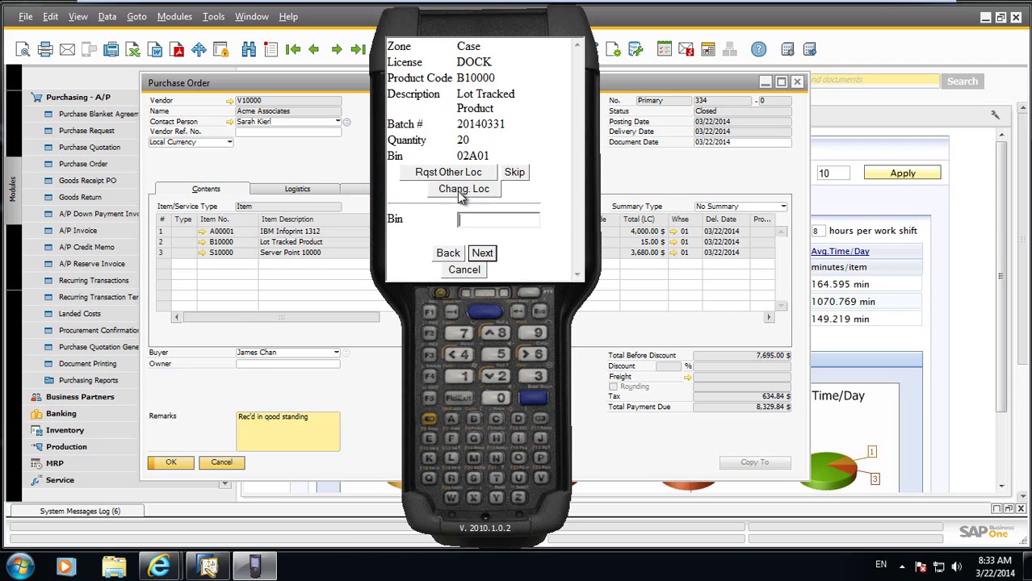
Verify the put-away by entering bin 02A01 and product code B10000
text(02A01)
key(Return)
key(Return)
text(02A01)
key(Return)
text(AAA)
key(Return)
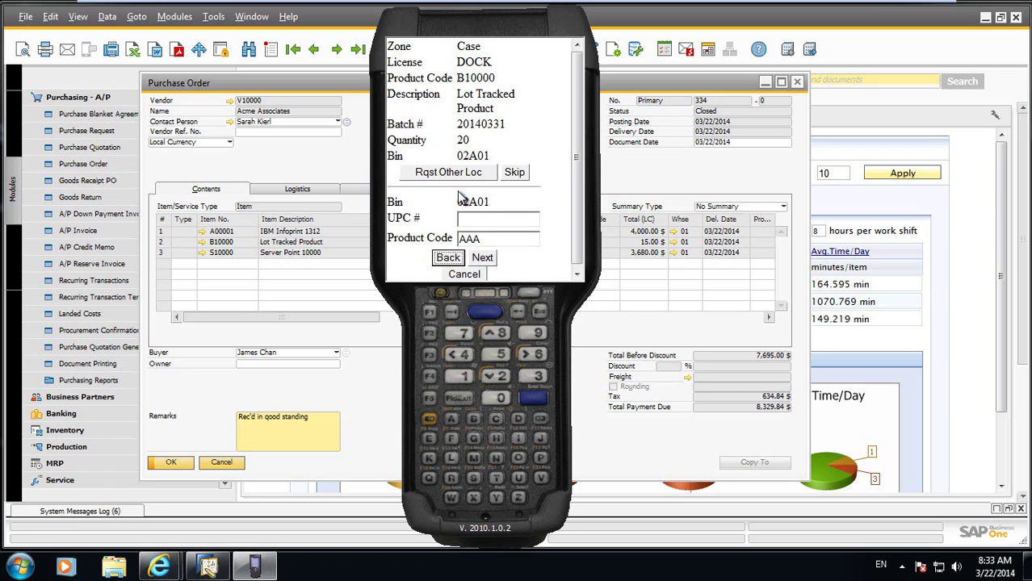
key(Return)
text(B10000)
key(Return)
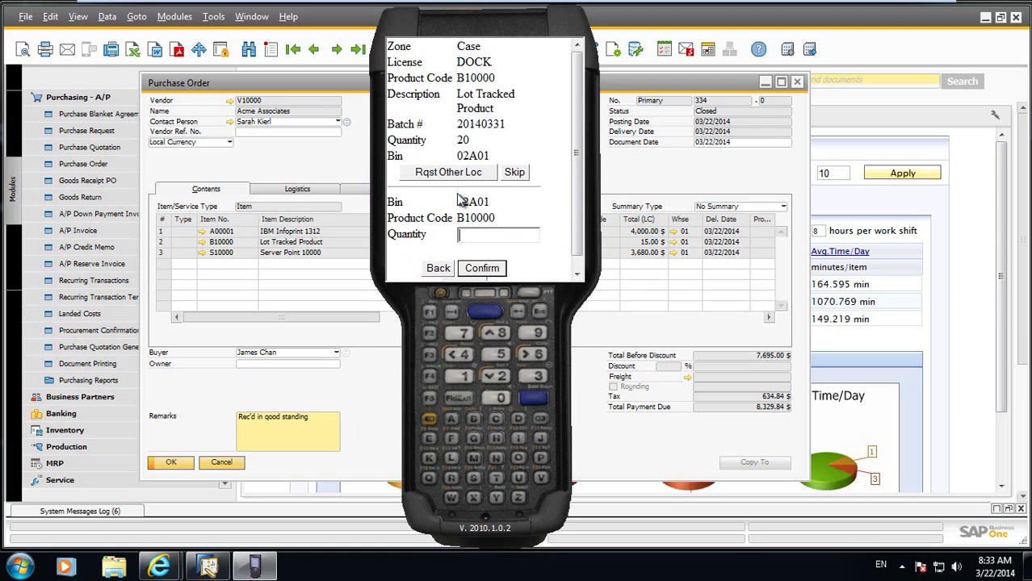
Confirm the put-away of 20 units of B10000, and cancel out of the put-away at product S10000
text(20)
key(Return)
key(Return)
key(BackSpace)
key(BackSpace)
key(BackSpace)
text(200)
key(Return)
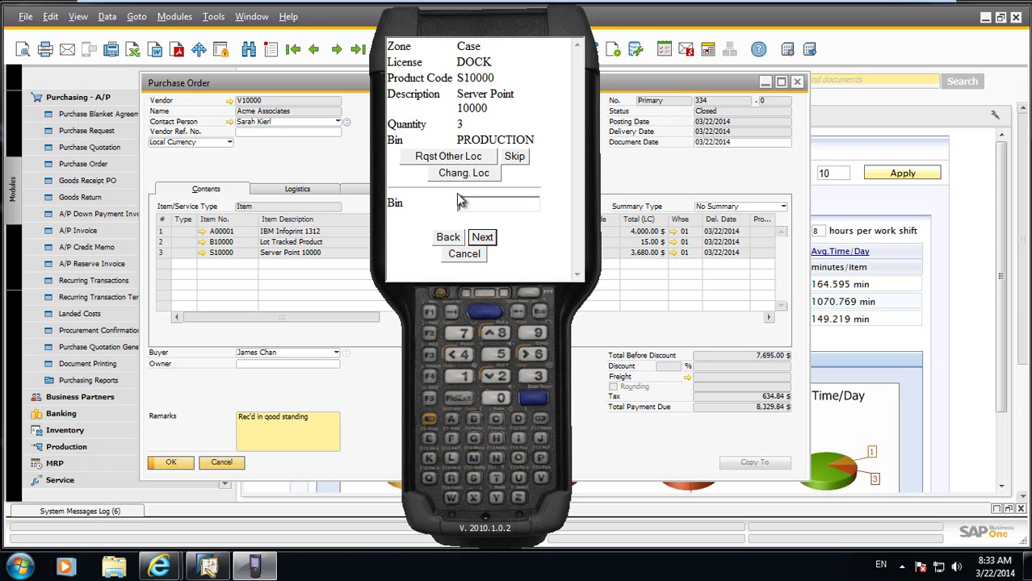
click(459, 259)
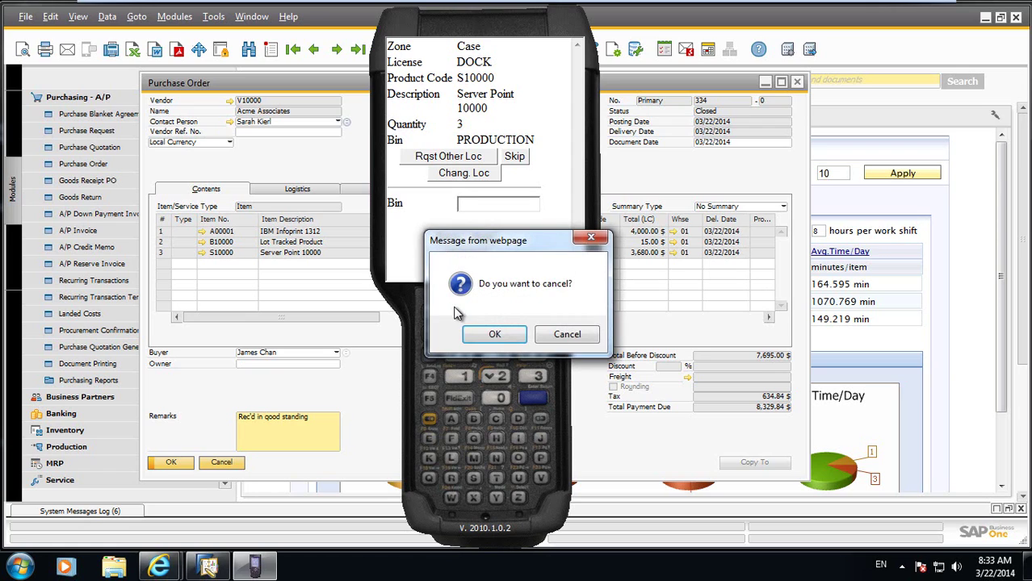
click(494, 334)
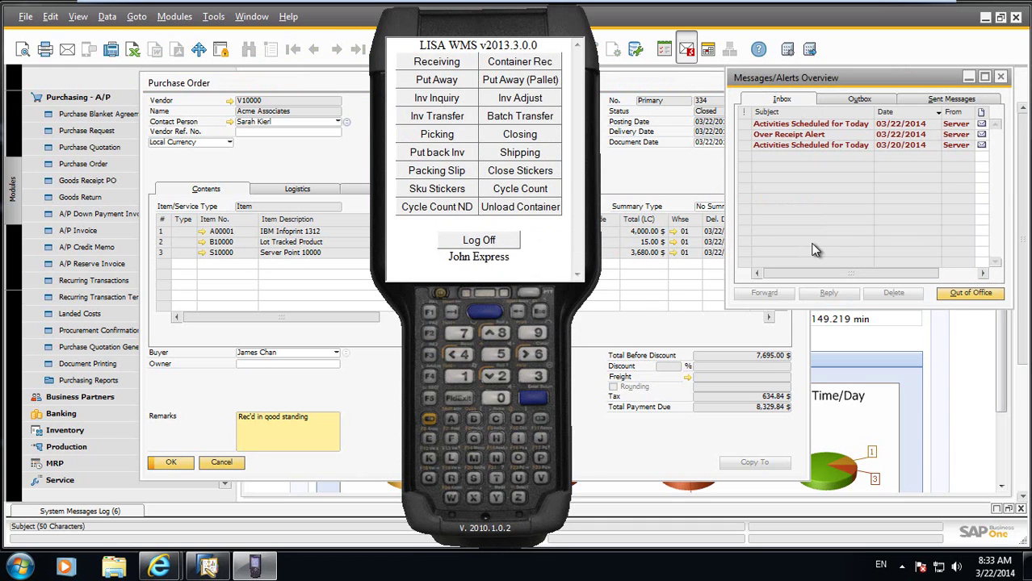
In SAP Business One, examine the Over Receipt Alert and its linked Goods Receipt PO, and close all open windows including the purchase order
click(751, 135)
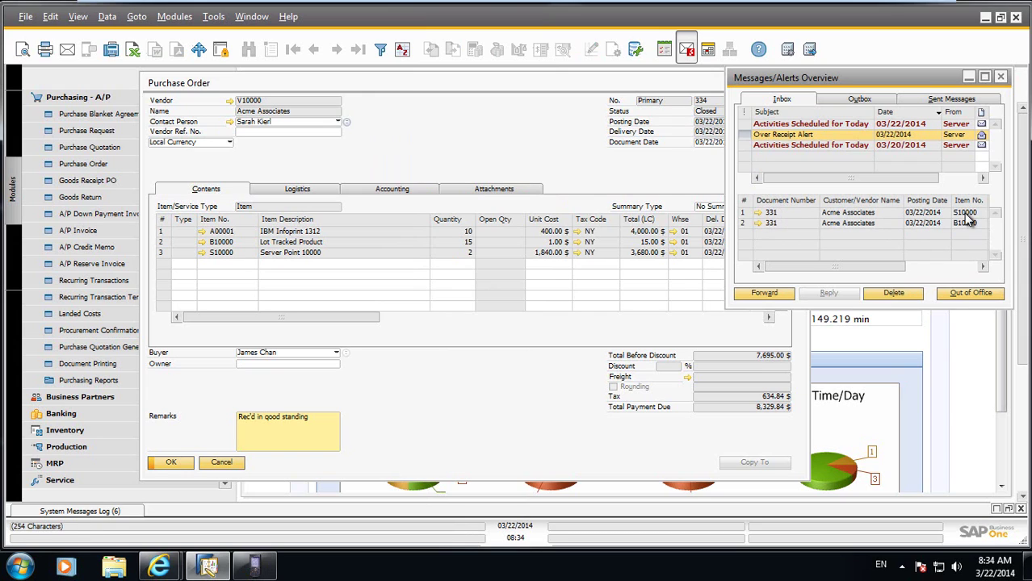
click(757, 212)
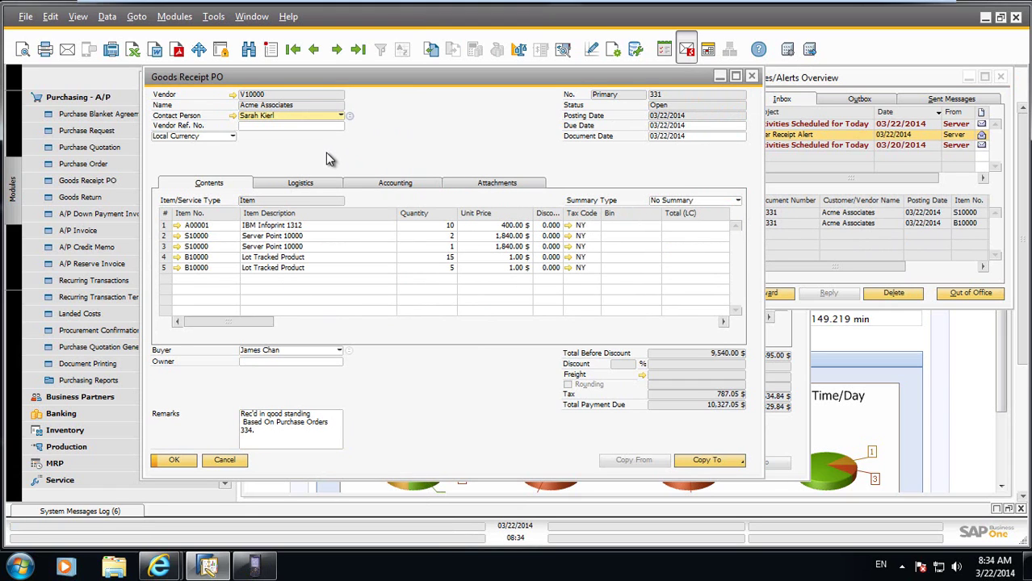
click(225, 461)
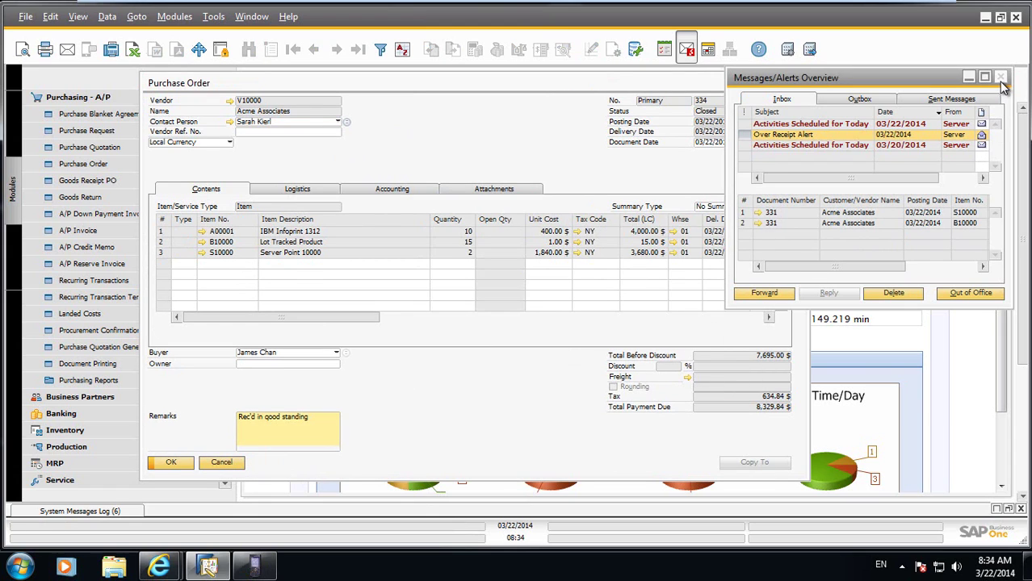
click(1003, 77)
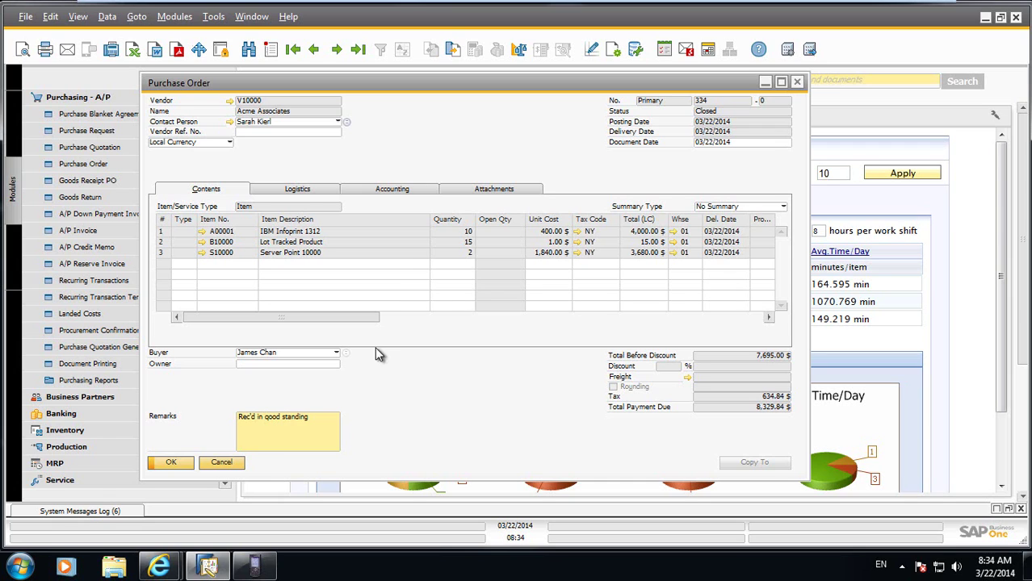
click(219, 462)
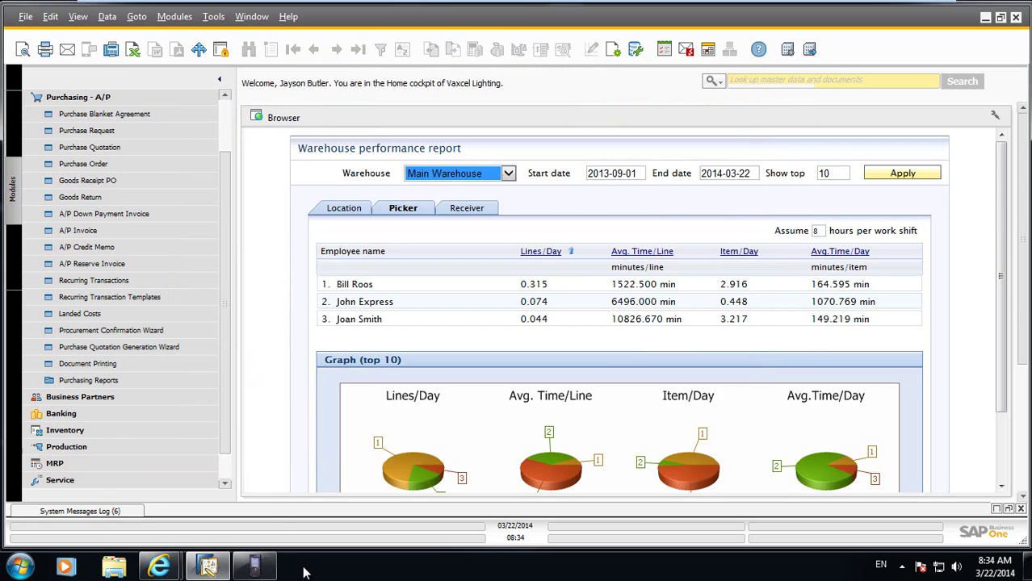
Switch to the LISA WMS scanner and start an inventory transfer of S10000 from location DOCK in the Main Warehouse
click(254, 567)
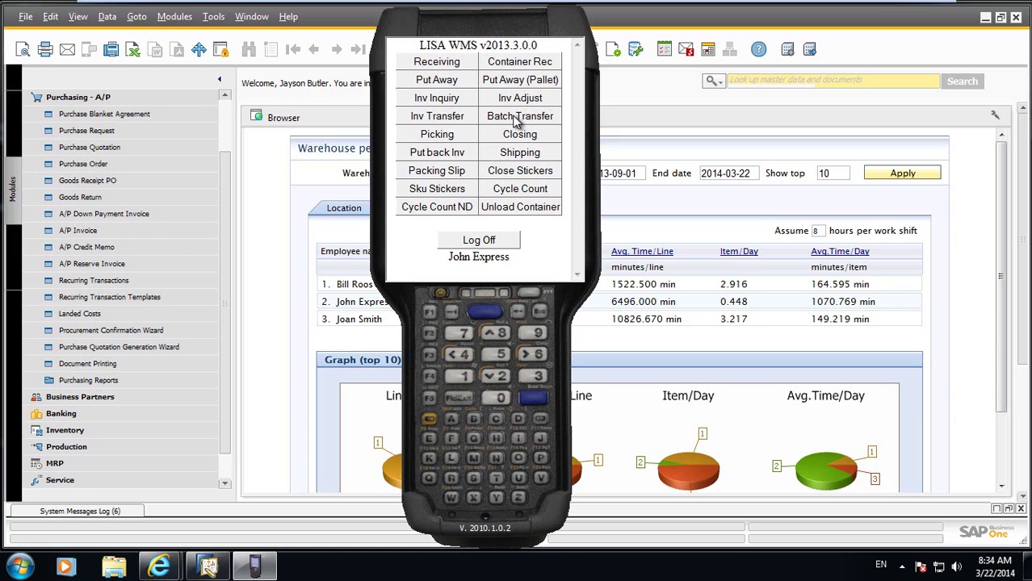
click(427, 121)
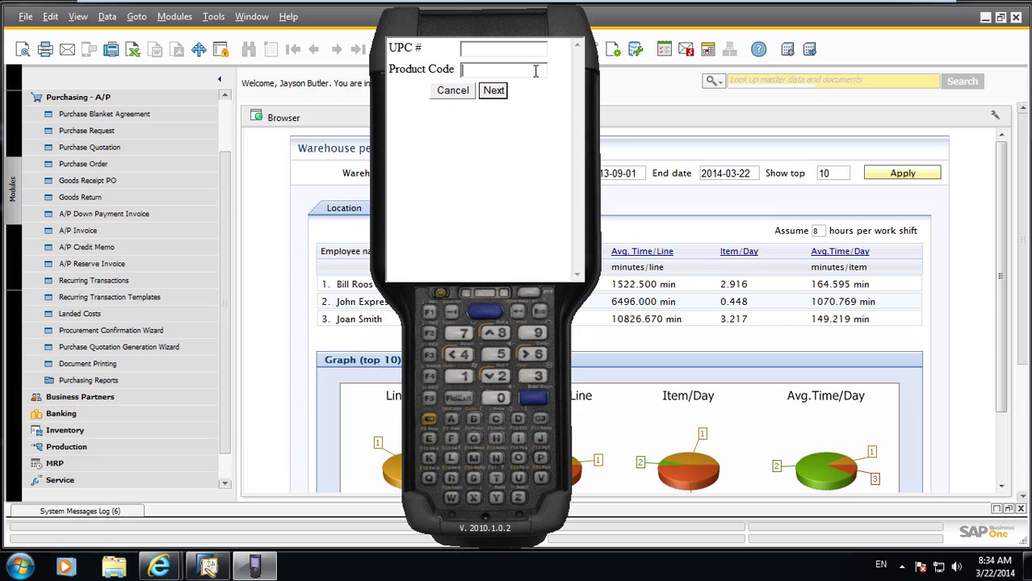
text(S10000)
key(Return)
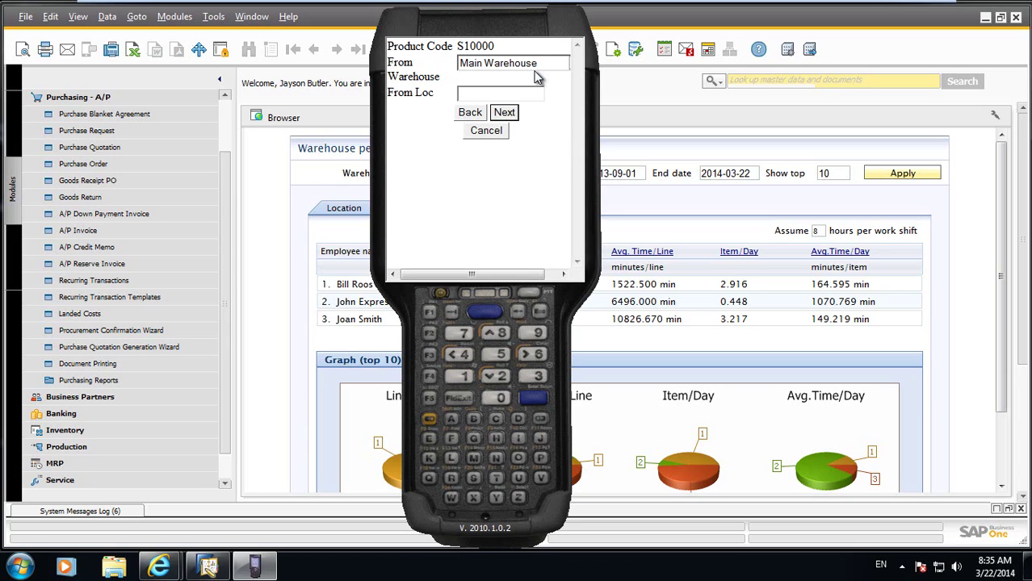
text(DOCK)
key(Return)
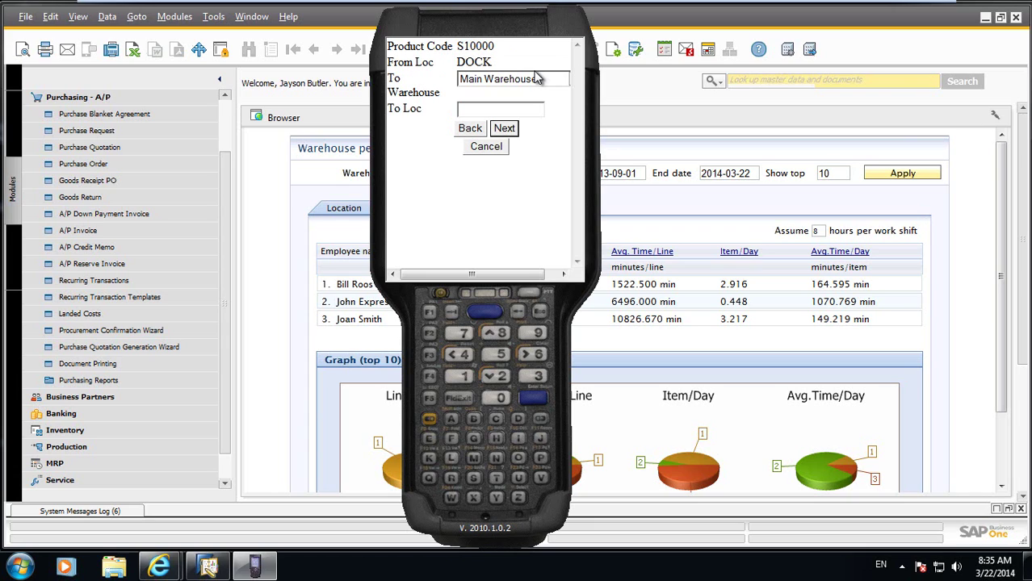
Set the transfer destination to location QC-01 in the QC Warehouse
click(537, 78)
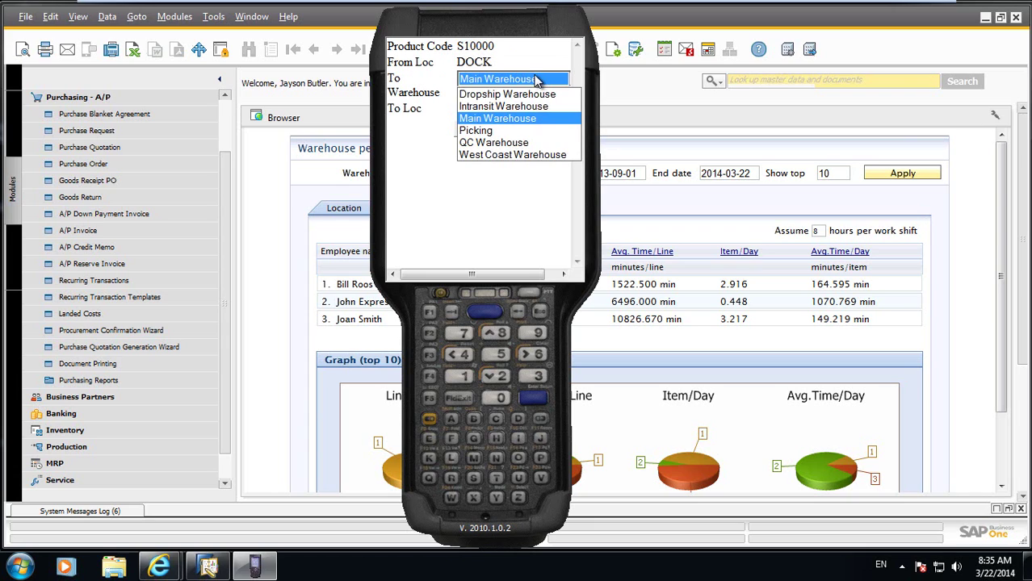
click(529, 143)
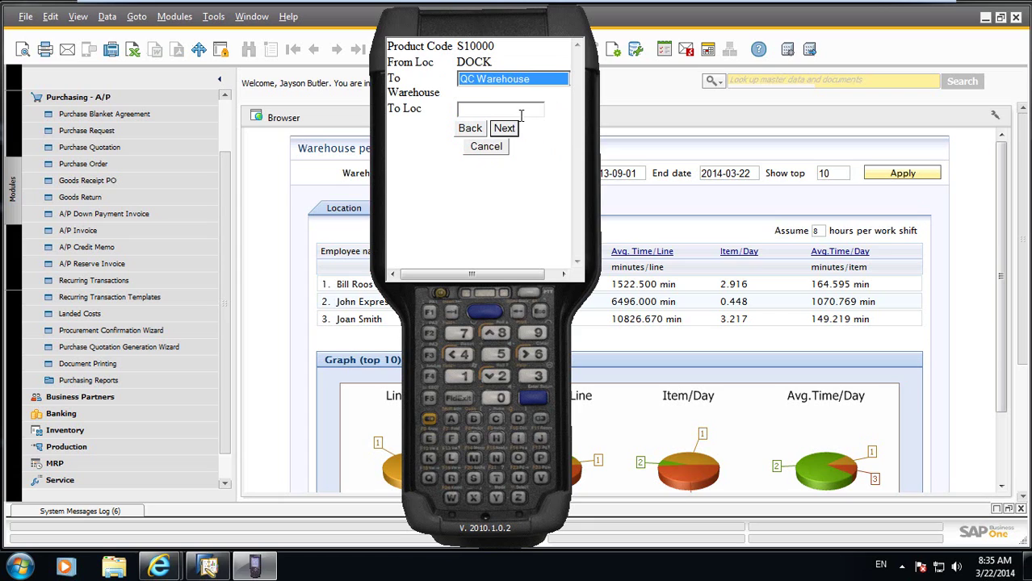
click(520, 112)
text(QC-01)
key(Return)
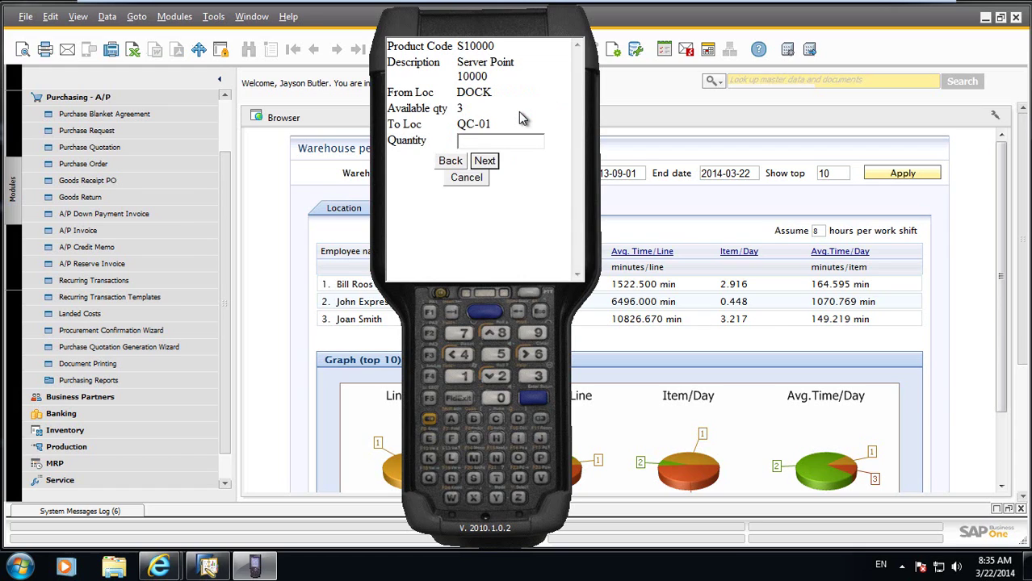
Transfer one unit with serial number S0322 and return to the main menu
text(1)
key(Return)
text(S0322)
key(Return)
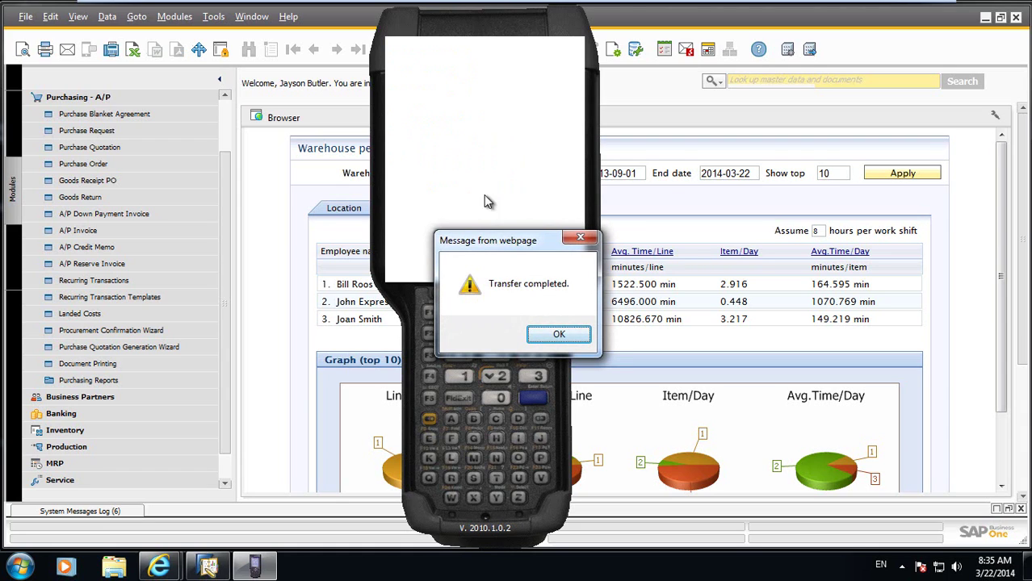
click(559, 335)
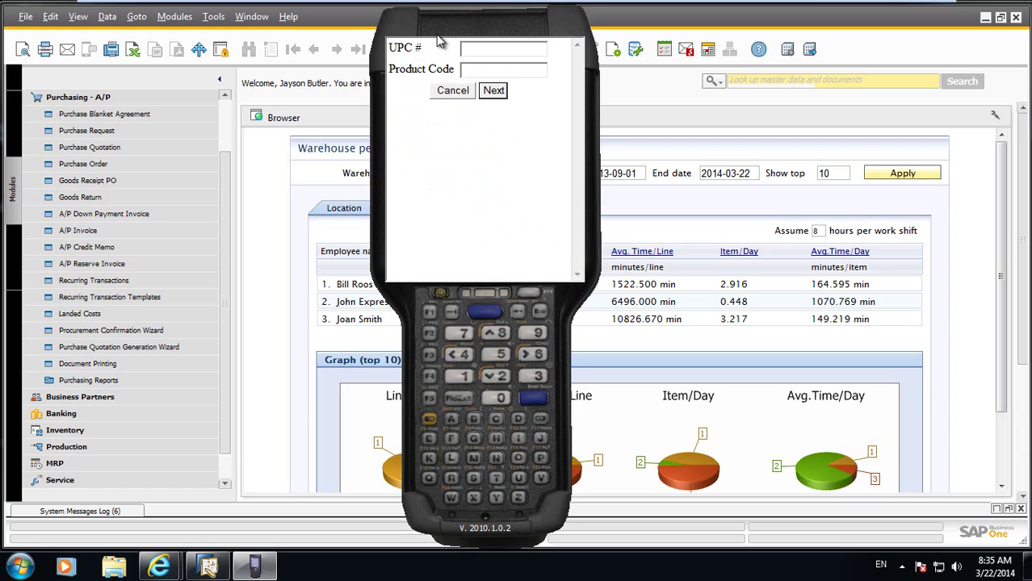
click(453, 90)
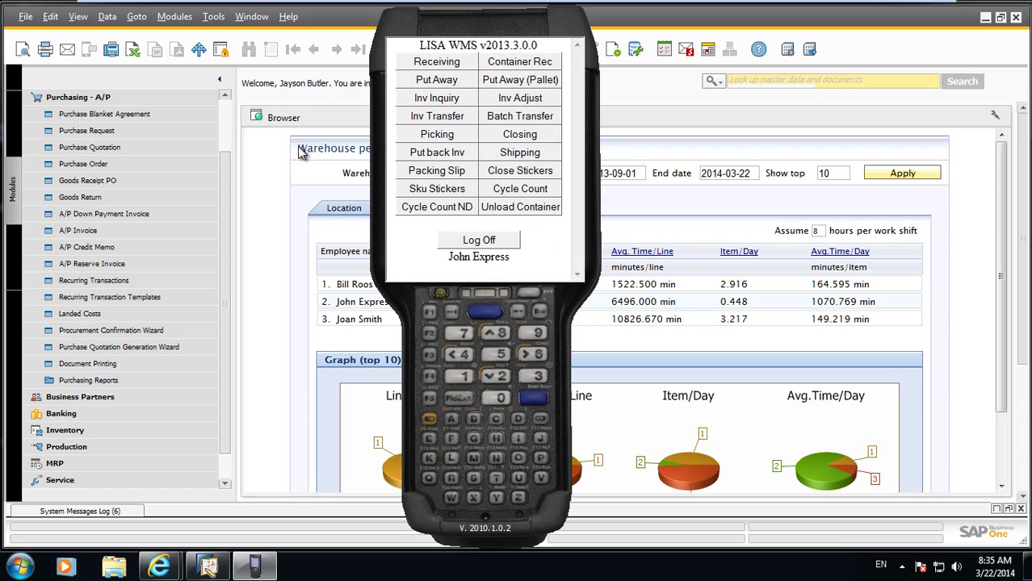
Switch to SAP Business One and open the most recent Inventory Transfer document
click(90, 99)
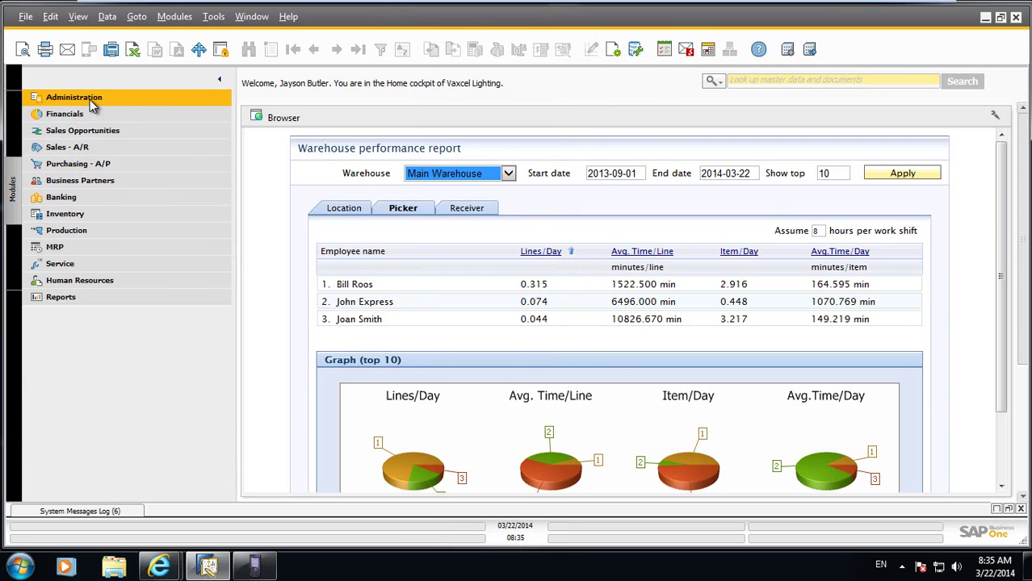
click(56, 216)
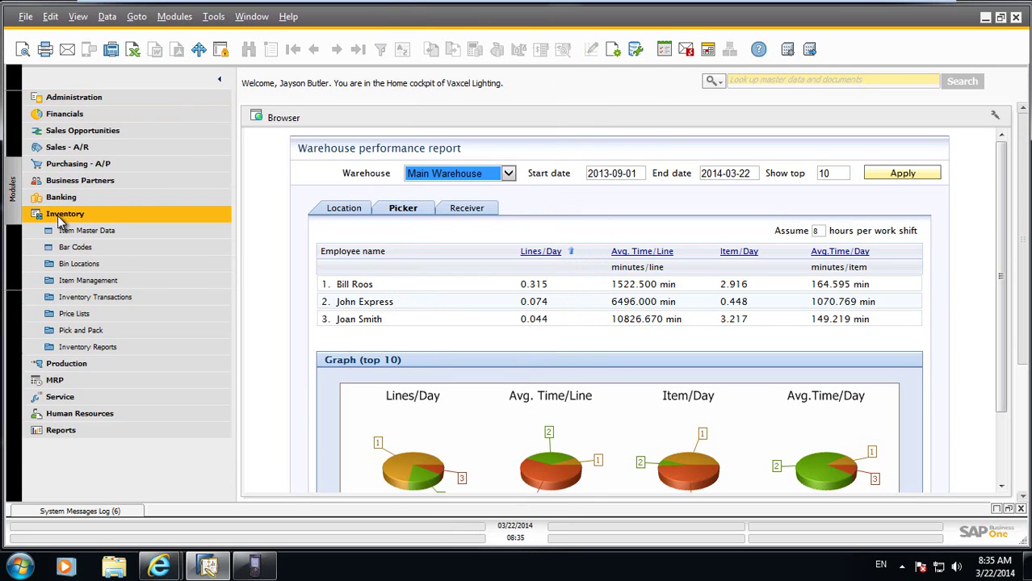
click(70, 293)
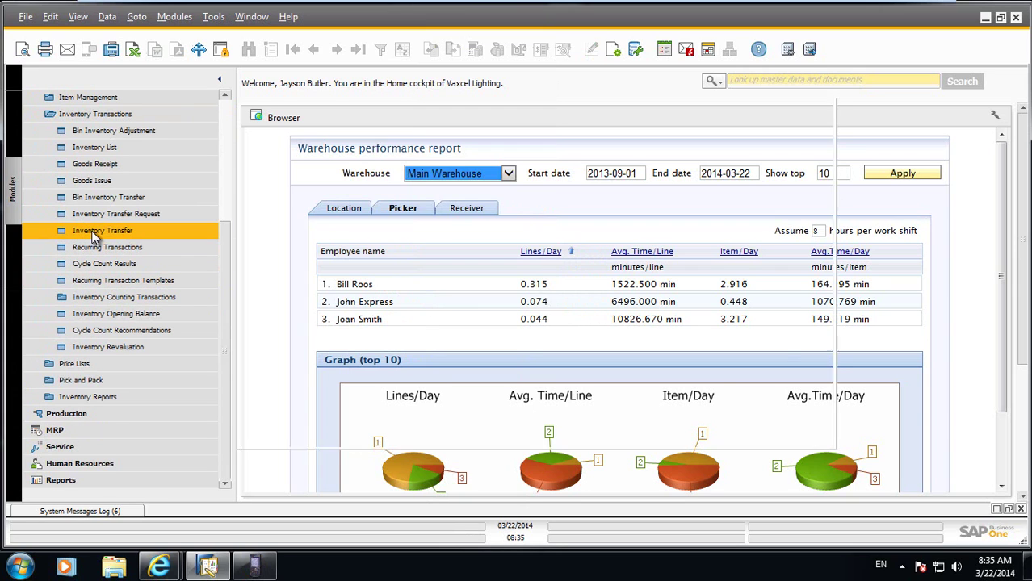
click(95, 234)
click(358, 49)
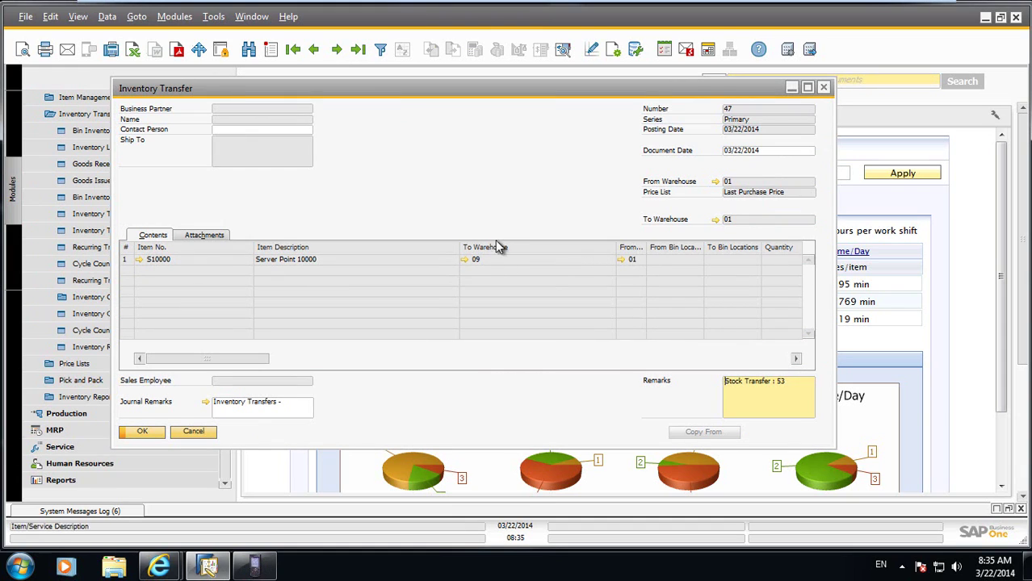
Examine the Serial Number Transactions Report for the transferred S10000 unit, and close the report and the Inventory Transfer
right_click(526, 161)
click(565, 276)
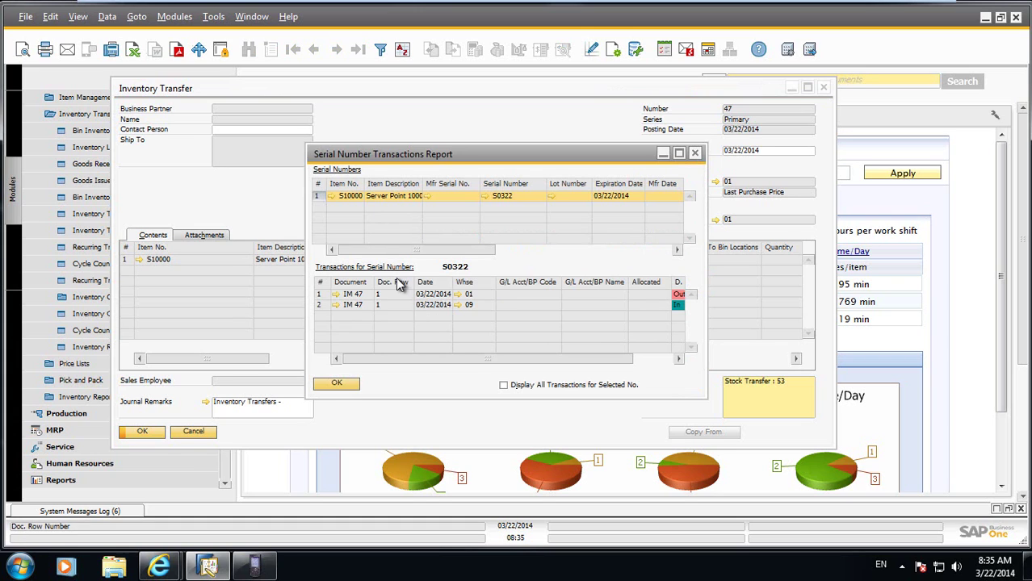
click(338, 383)
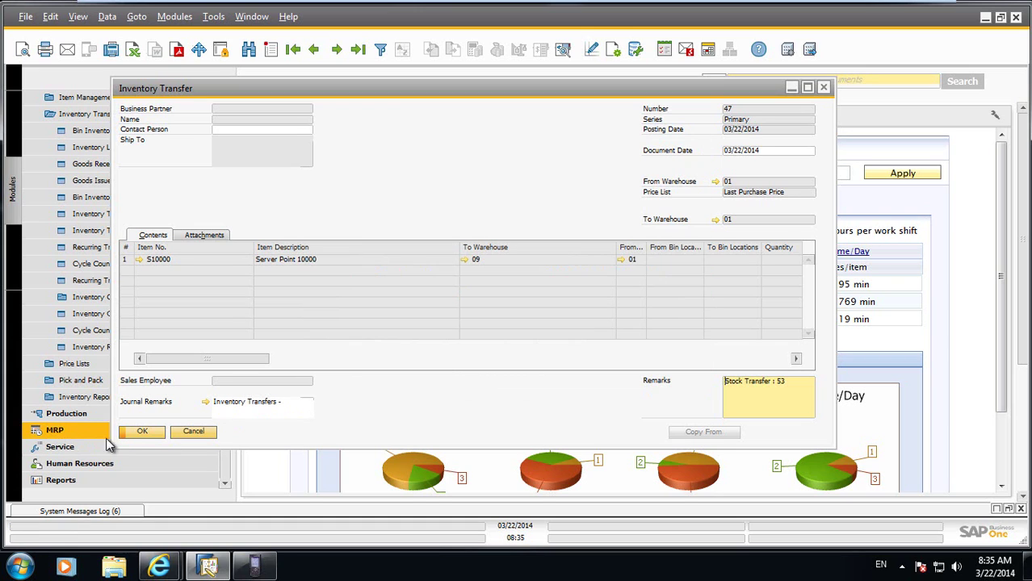
click(193, 431)
Switch to the LISA WMS scanner and start an inventory adjustment for product A00001 in bin 01A01
click(254, 565)
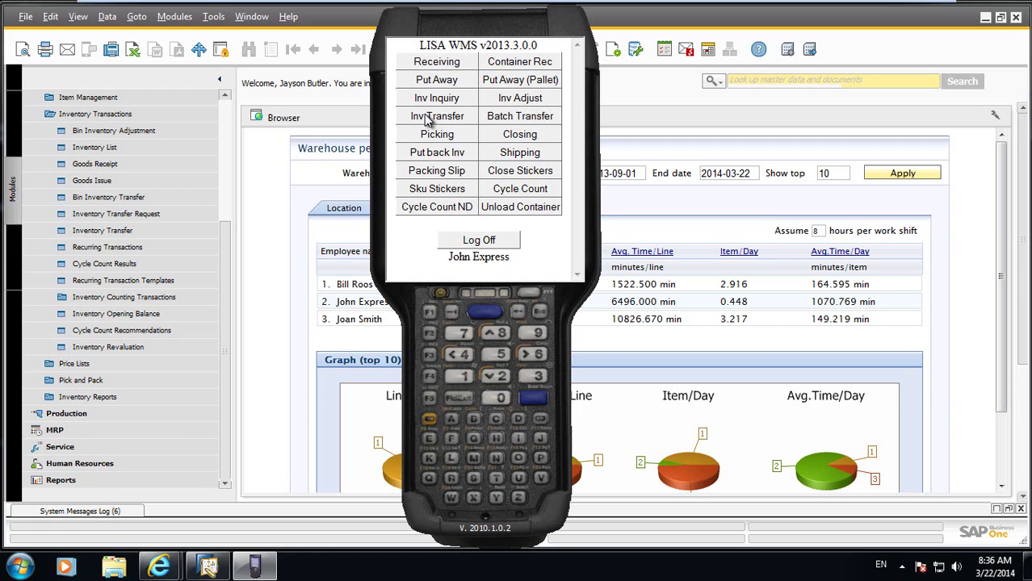
click(528, 100)
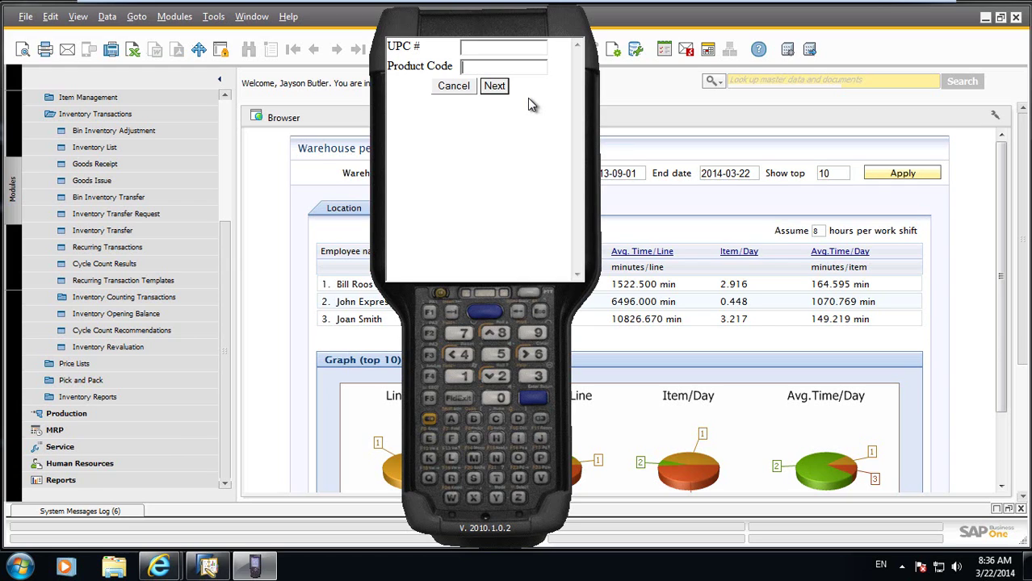
text(A00001)
key(Return)
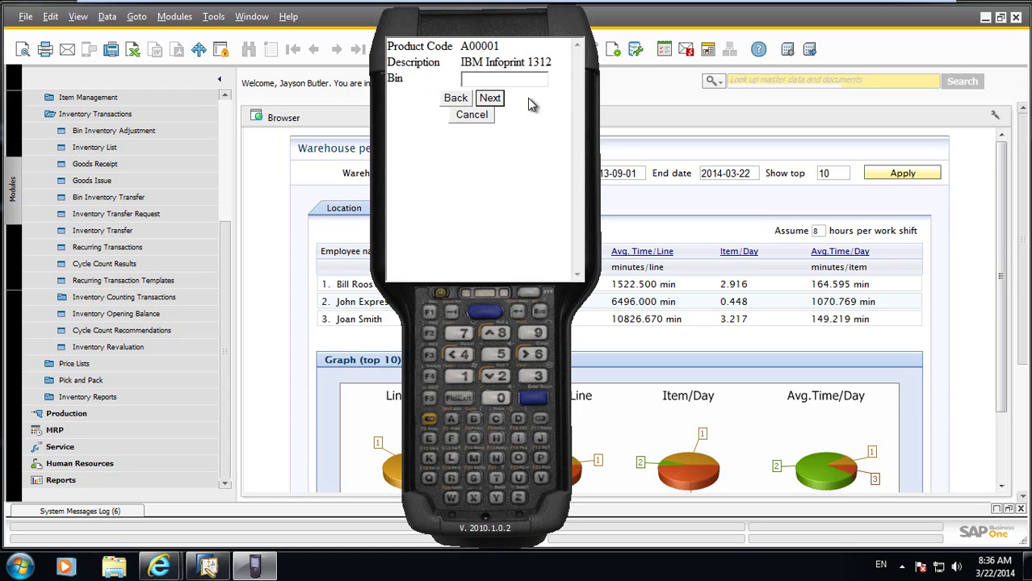
text(01A01)
key(Return)
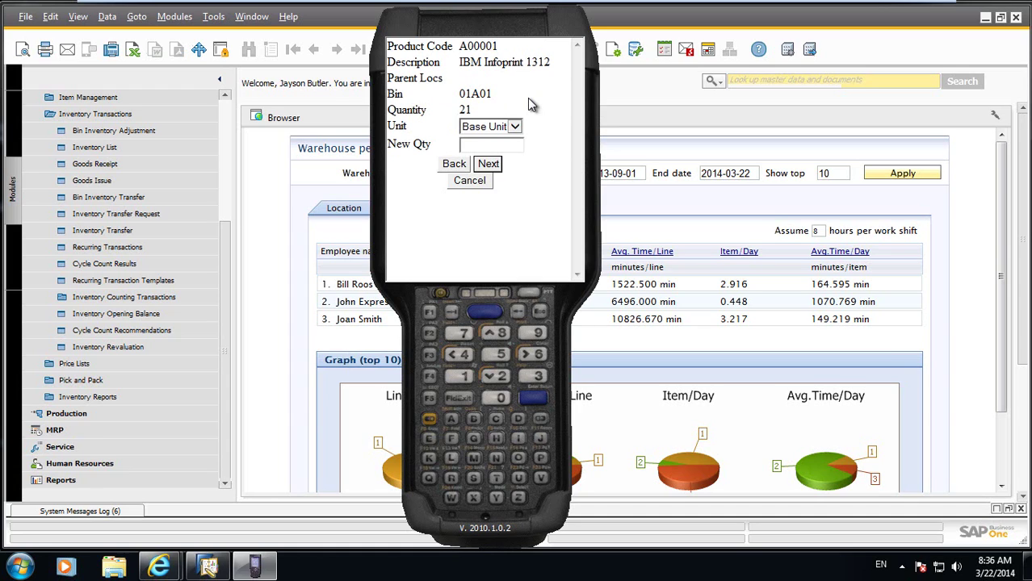
Set the new quantity to 20 with reason code NC Failure, save the adjustment and return to the main menu
text(20)
key(Tab)
key(Tab)
key(Return)
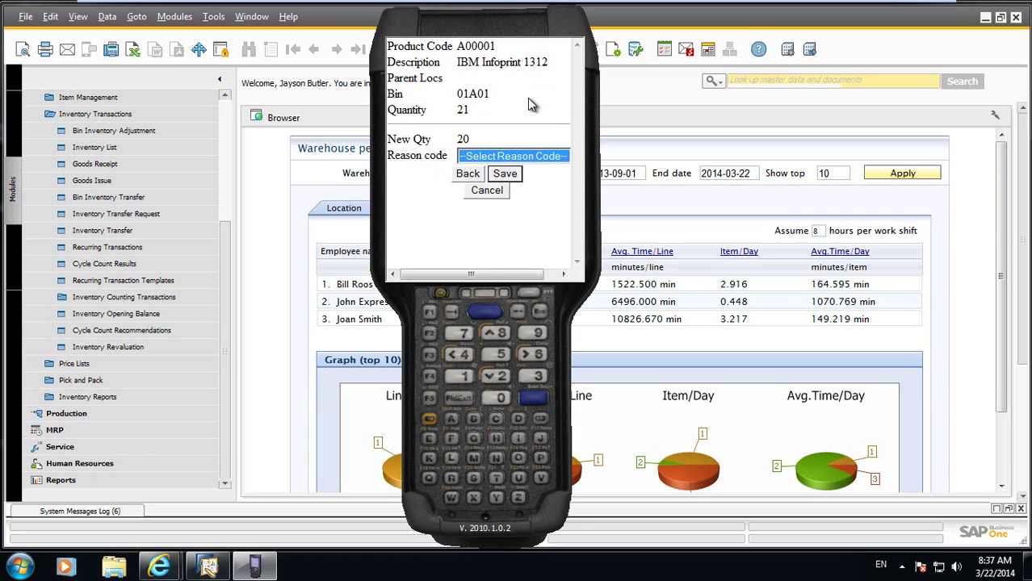
click(541, 157)
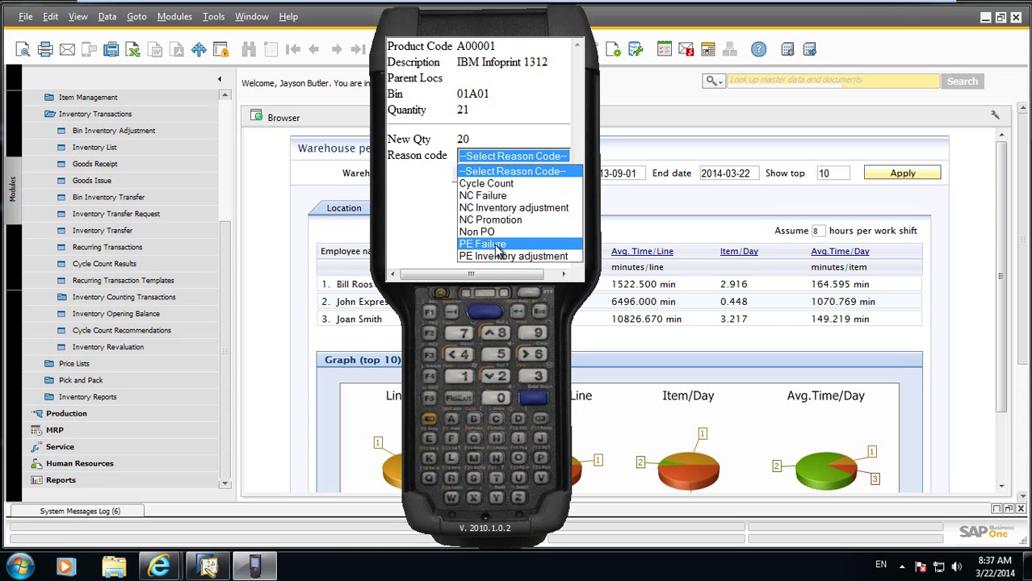
click(496, 196)
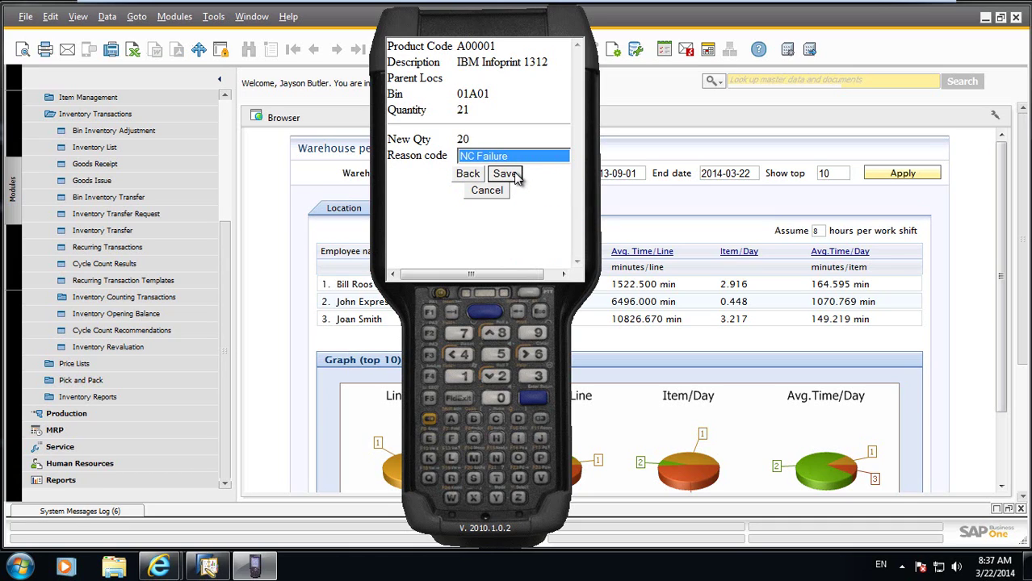
click(504, 174)
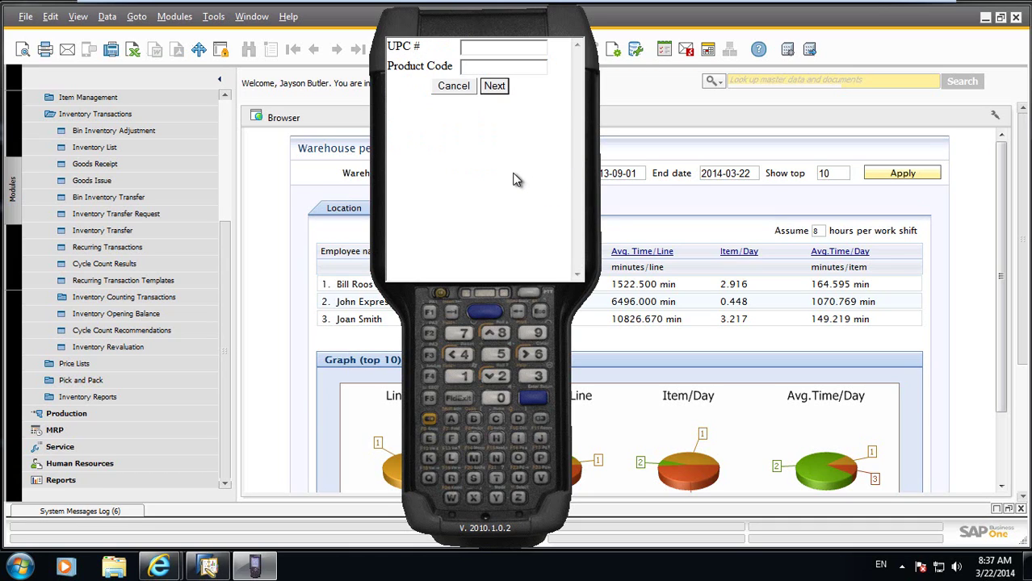
click(472, 87)
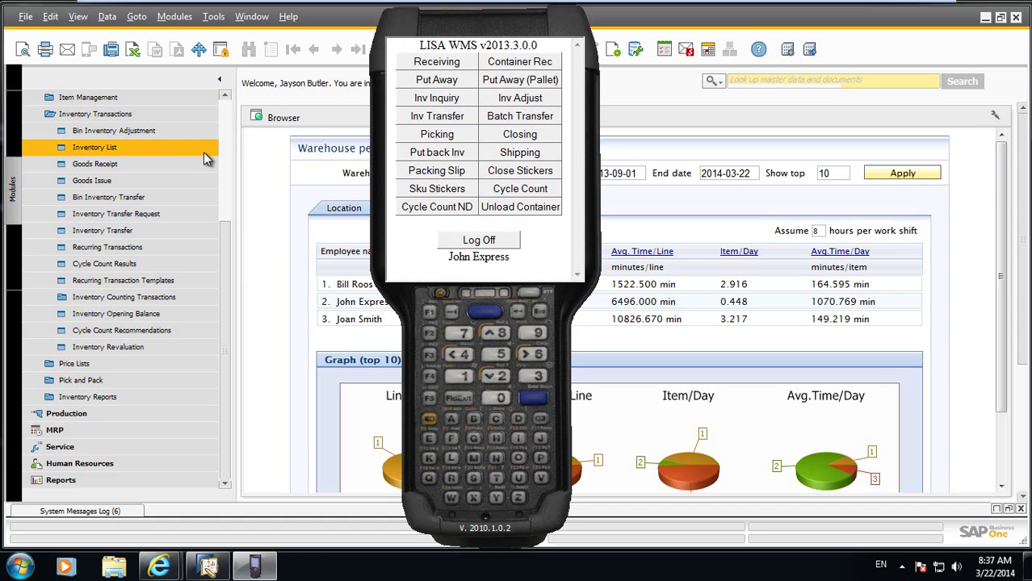
In SAP Business One, examine the most recent Goods Issue, close it and collapse the Inventory Transactions list
click(142, 184)
click(360, 50)
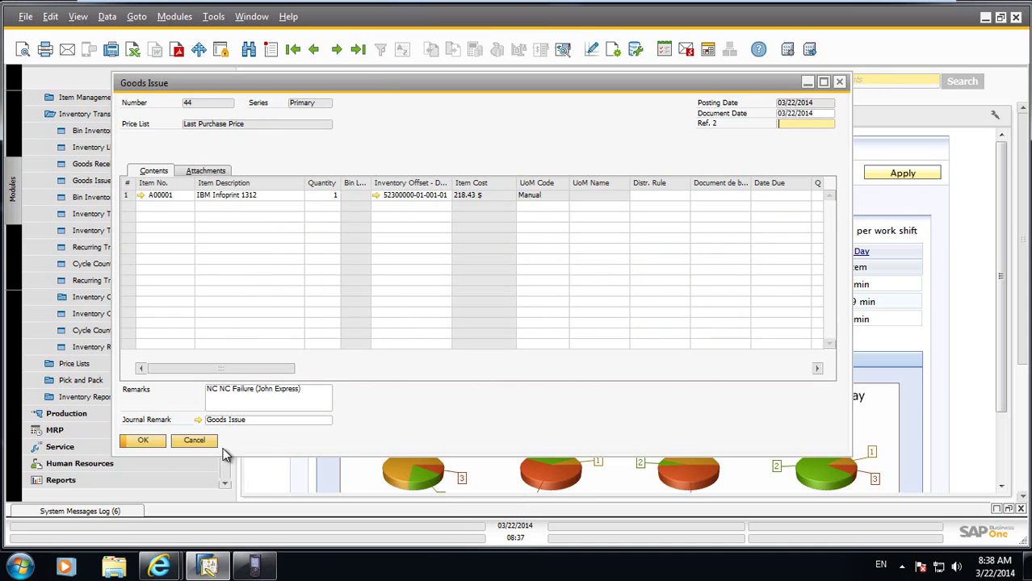
click(207, 442)
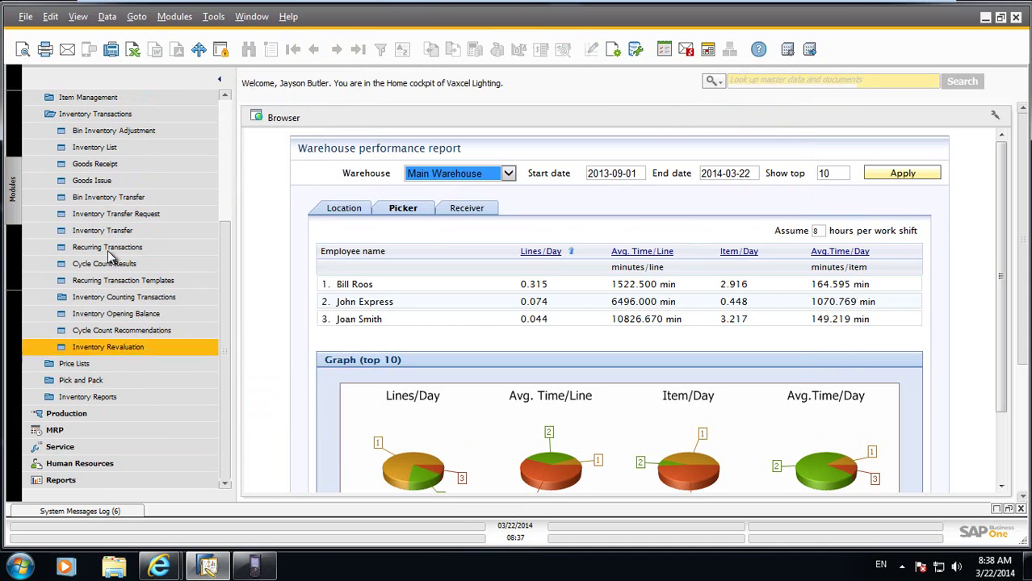
click(81, 114)
Permanently delete the Over Receipt Alert from the message inbox, close the Messages/Alerts Overview and bring up the scanner
click(254, 565)
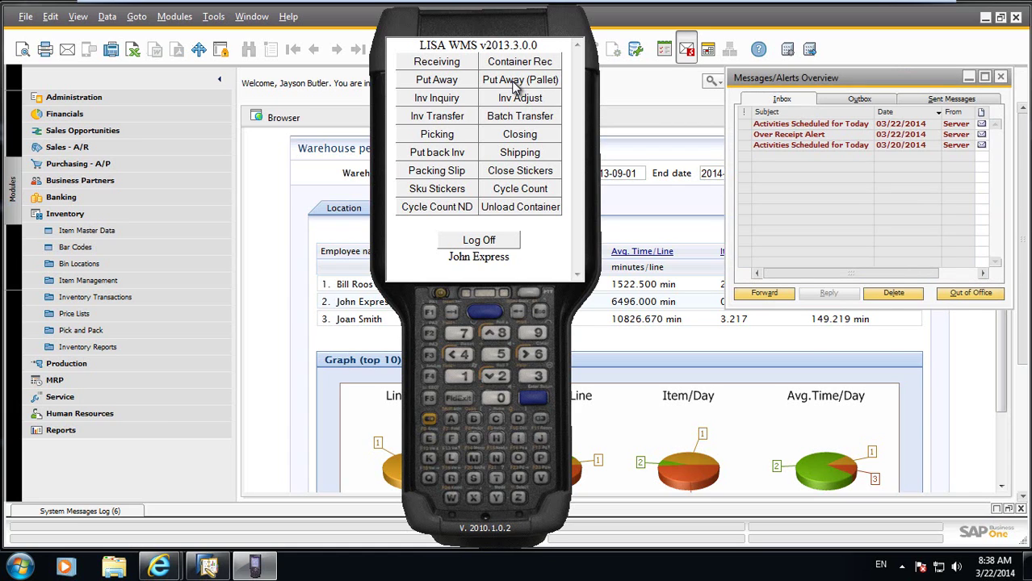
click(824, 136)
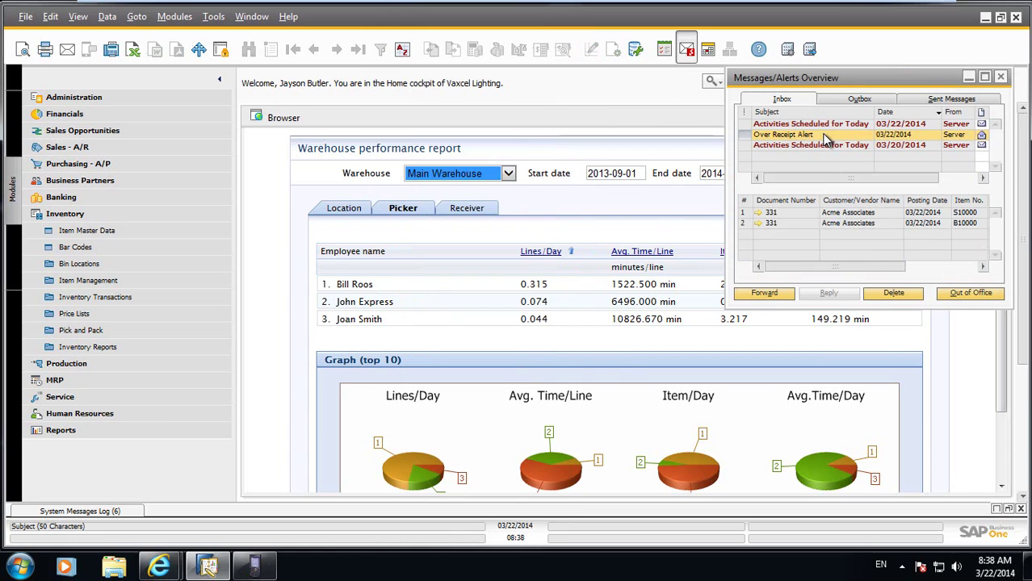
click(892, 292)
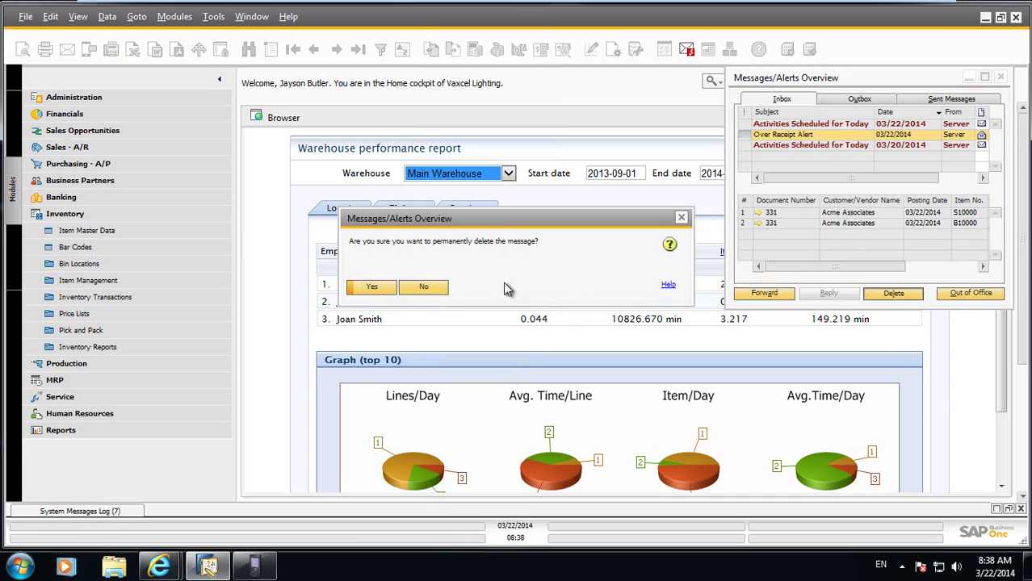
click(373, 287)
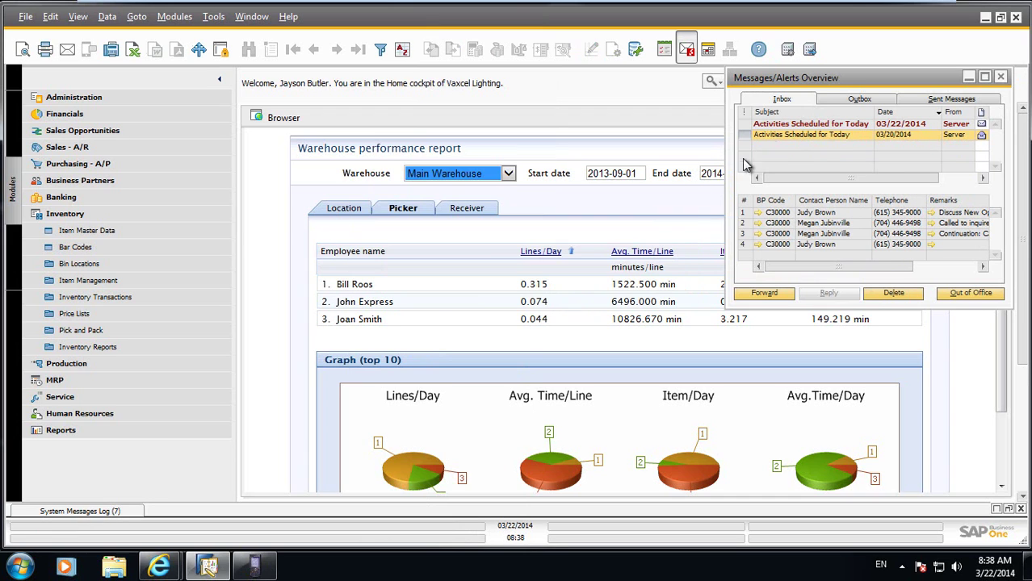
click(1001, 77)
click(254, 565)
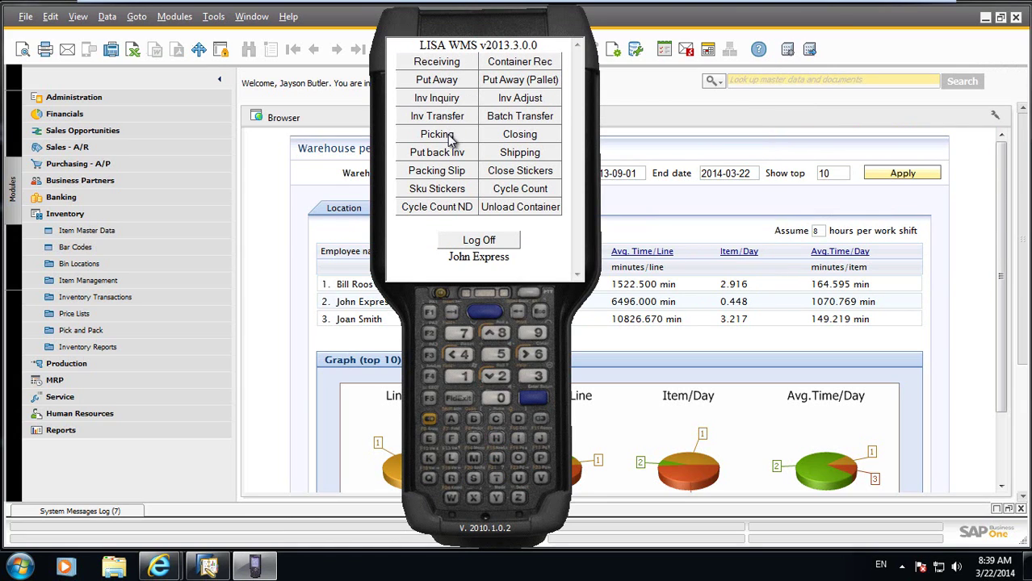
In SAP Business One, start a new Sales Order and choose the second business partner in the list as the customer
click(46, 215)
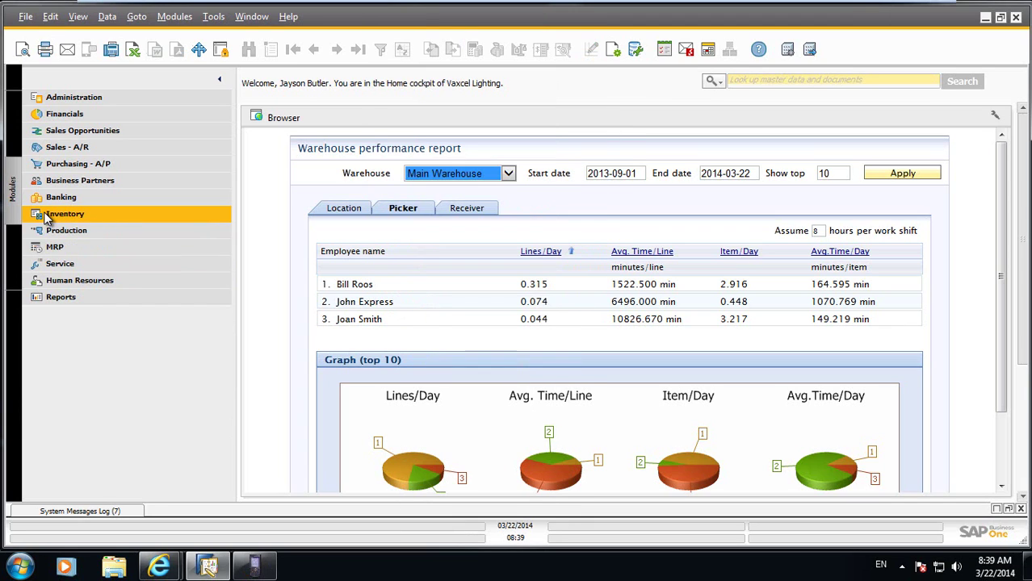
click(71, 151)
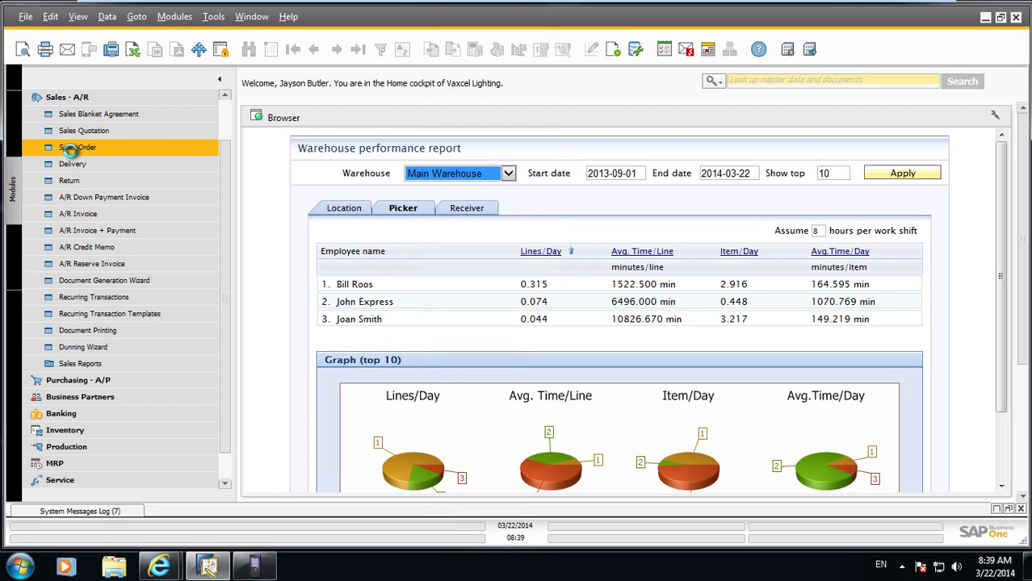
click(71, 153)
drag(551, 216, 724, 220)
key(Tab)
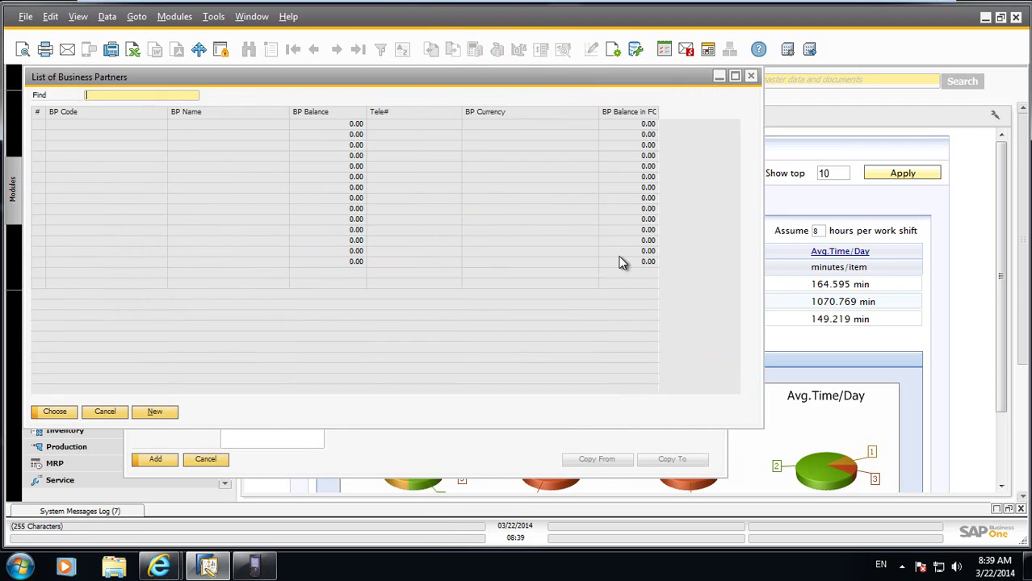
double_click(40, 136)
Add items A00001 and B10000 as the first two lines of the sales order
click(229, 233)
text(A)
key(Tab)
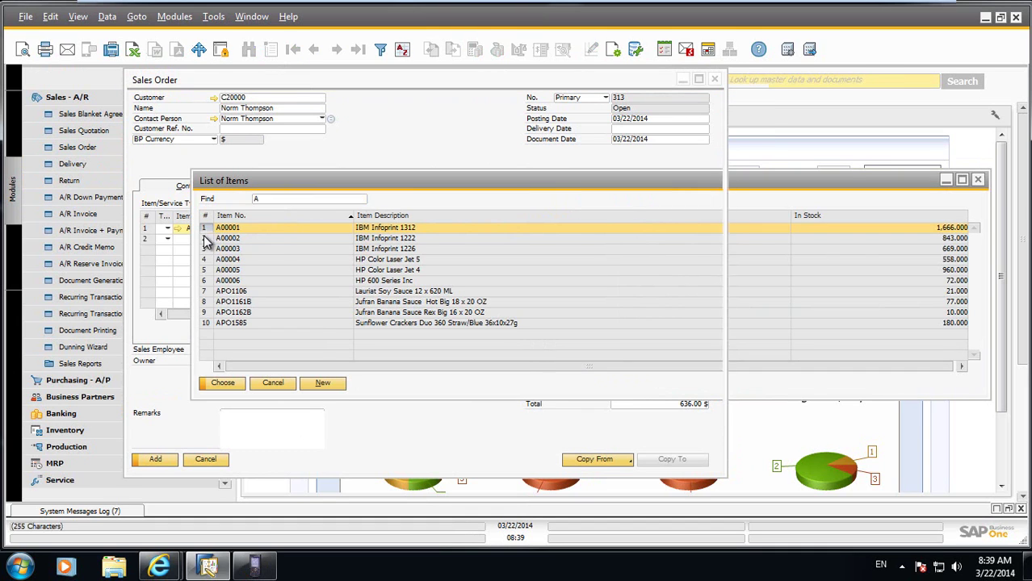
key(Return)
click(200, 239)
text(B)
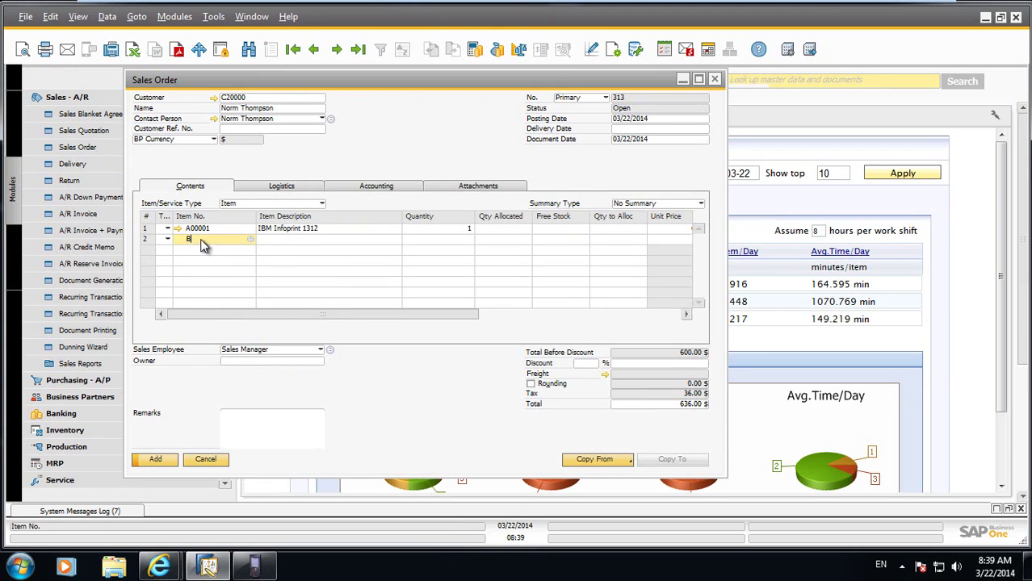
key(Tab)
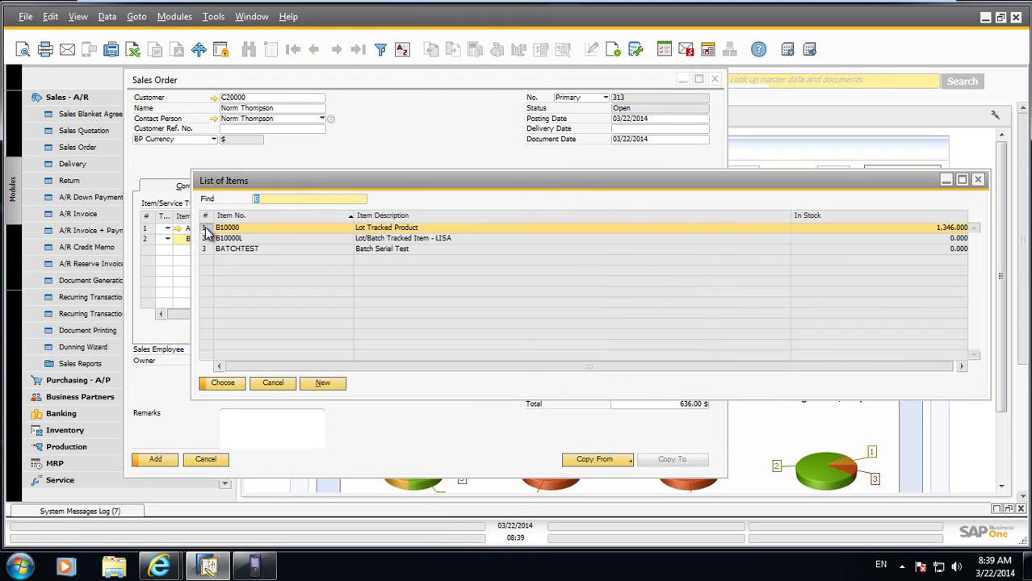
key(Return)
Set the quantities to 5 for A00001 and 7 for B10000, and widen the order window to show the Unit Price column
click(469, 229)
text(5)
key(Down)
text(7)
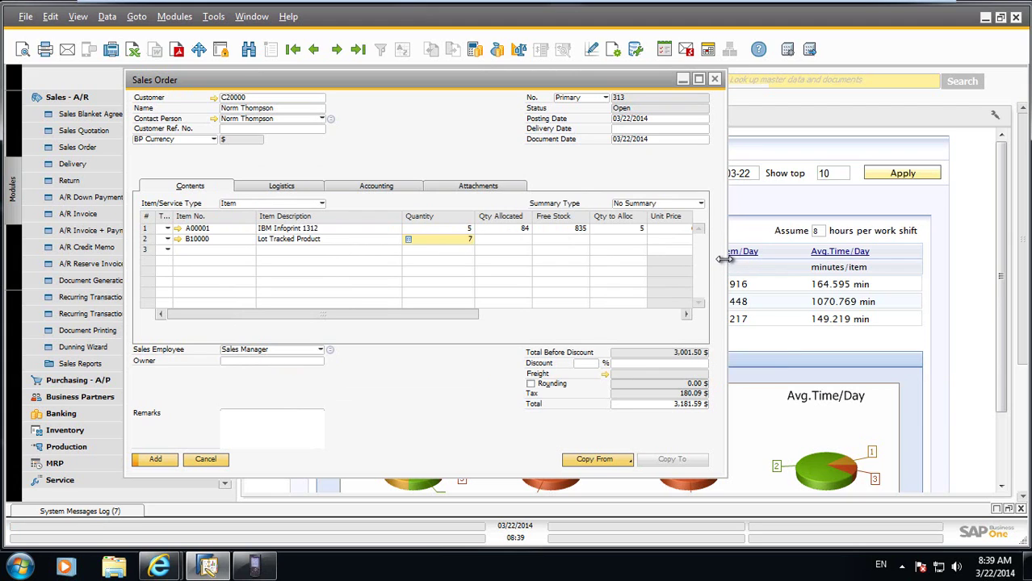
drag(725, 258, 782, 262)
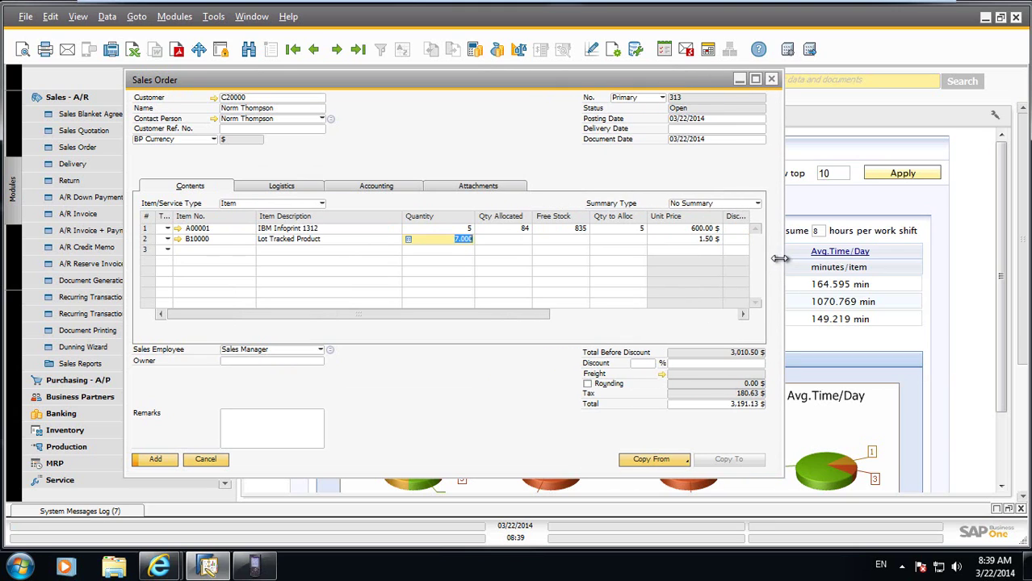
key(Tab)
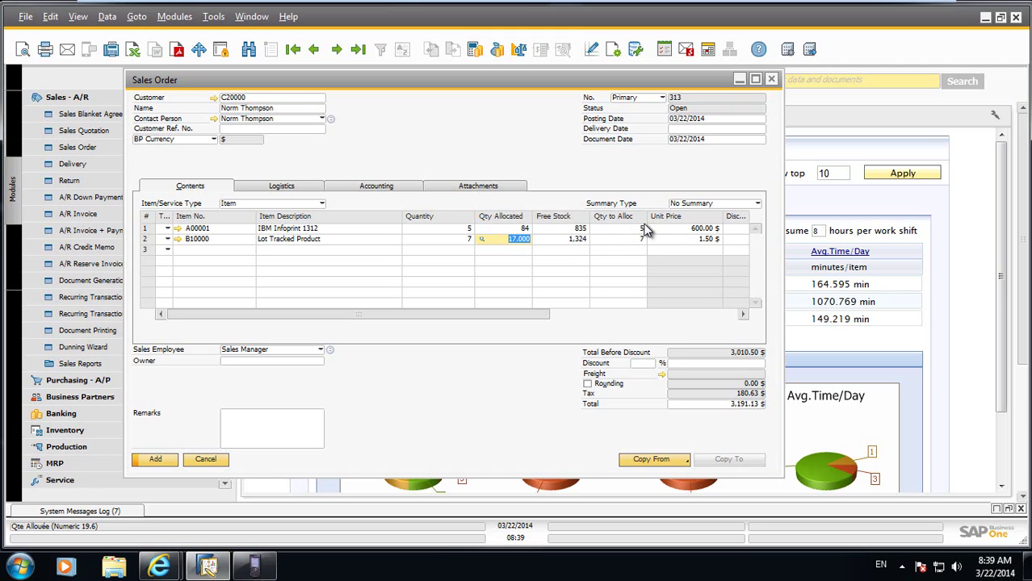
Set the delivery date to 03/22/2014, apply it to the existing rows and add the sales order
click(677, 130)
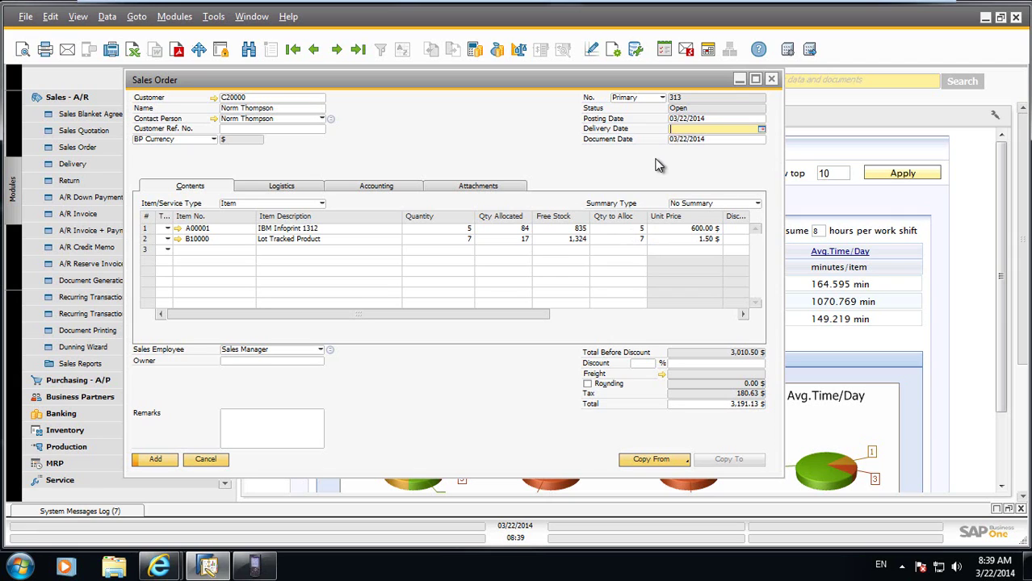
text(22)
key(Tab)
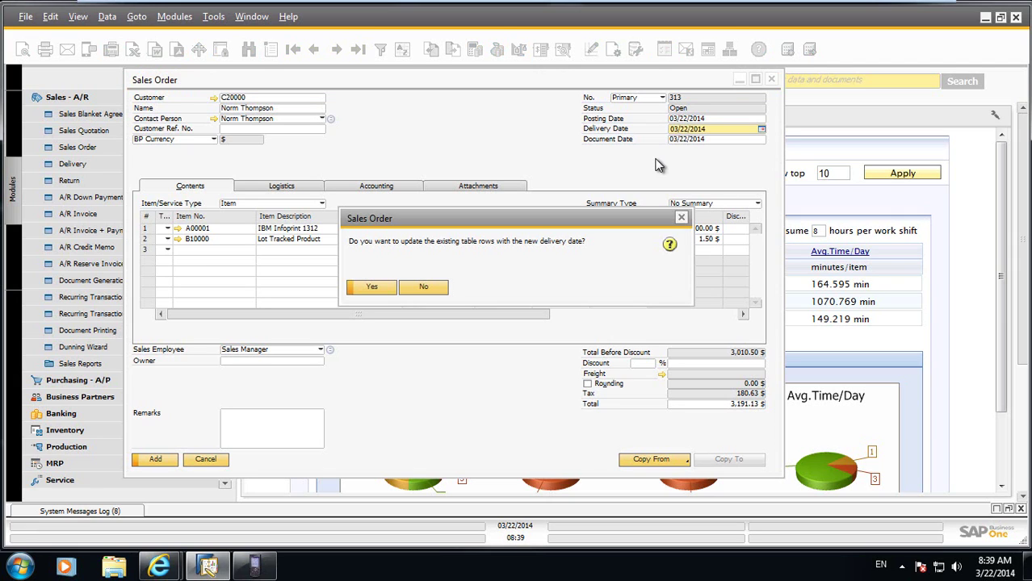
click(371, 287)
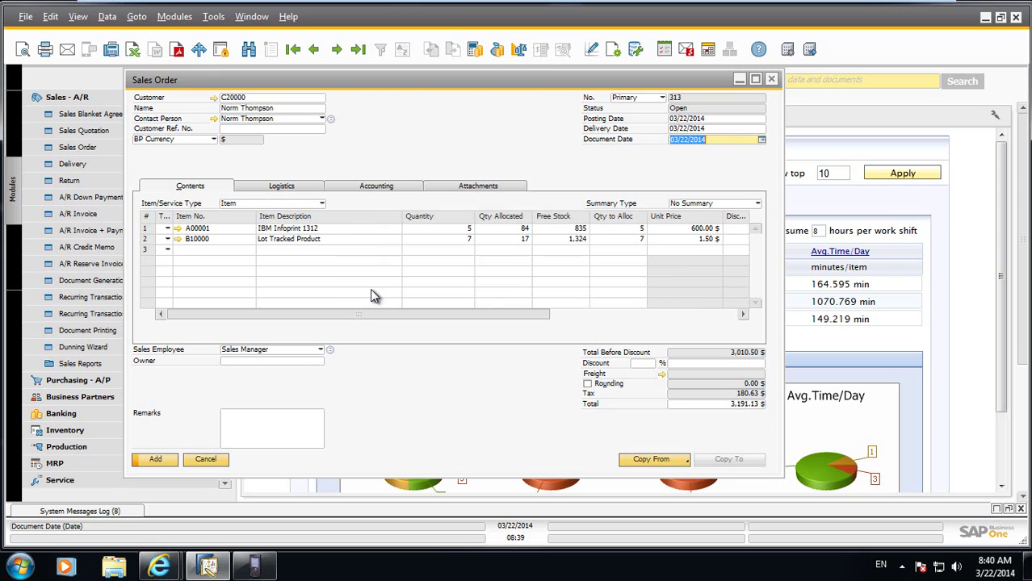
click(149, 464)
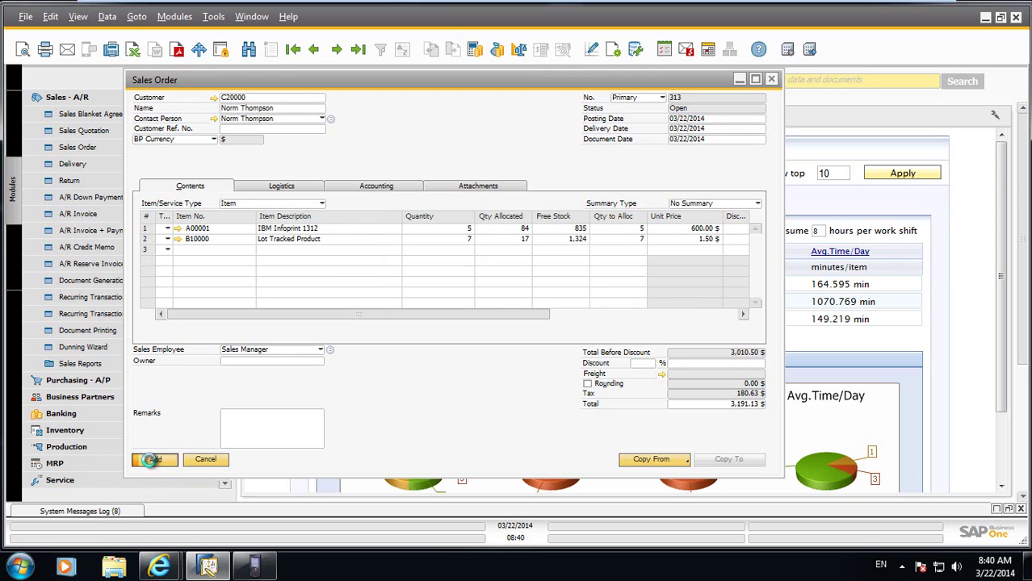
Display the last sales order record to review the newly added order, and close its window
click(361, 54)
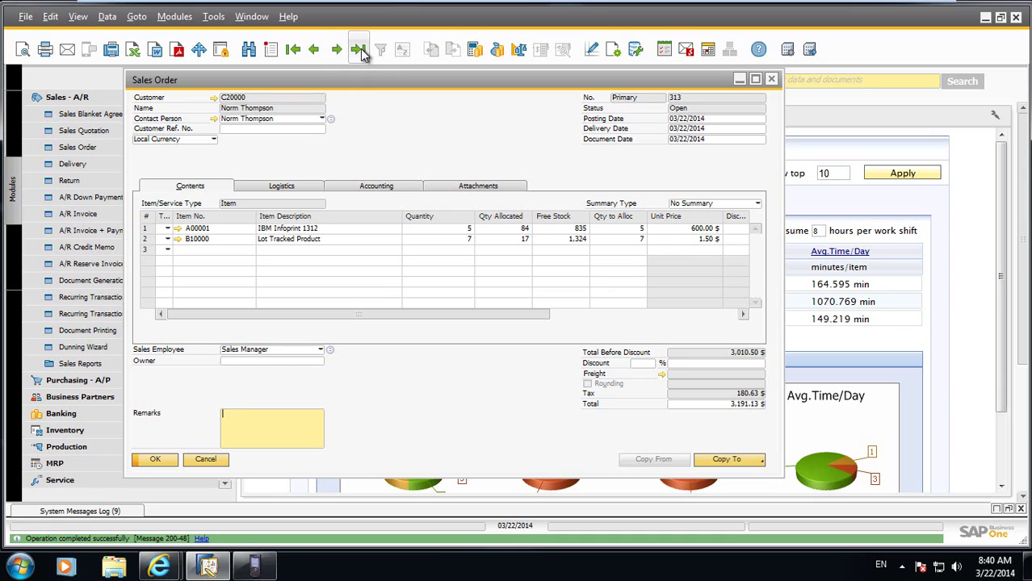
click(205, 459)
click(70, 98)
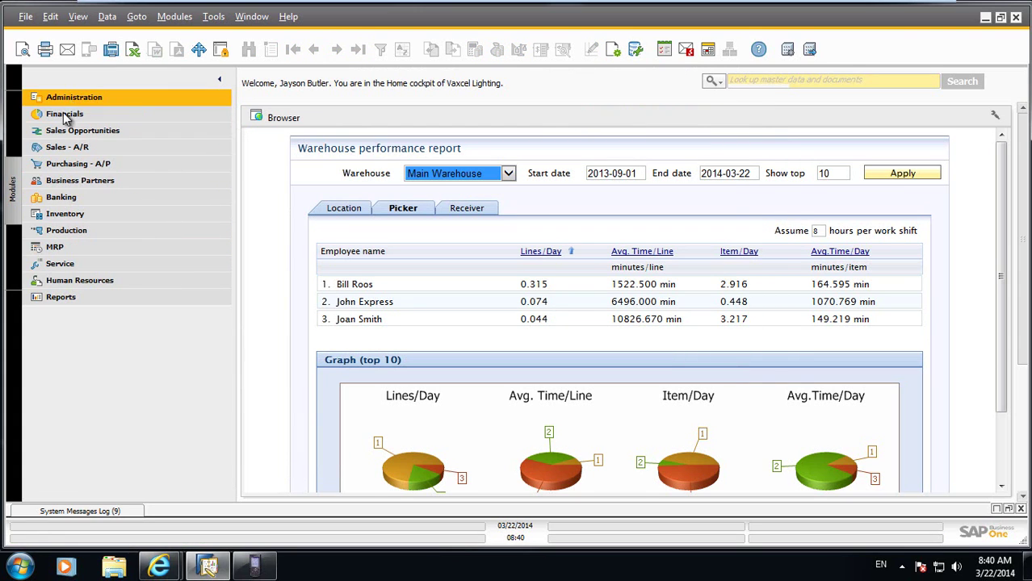
Open the Warehouse cockpit and log in to LisaDemo as whsmgr with the account password
click(14, 137)
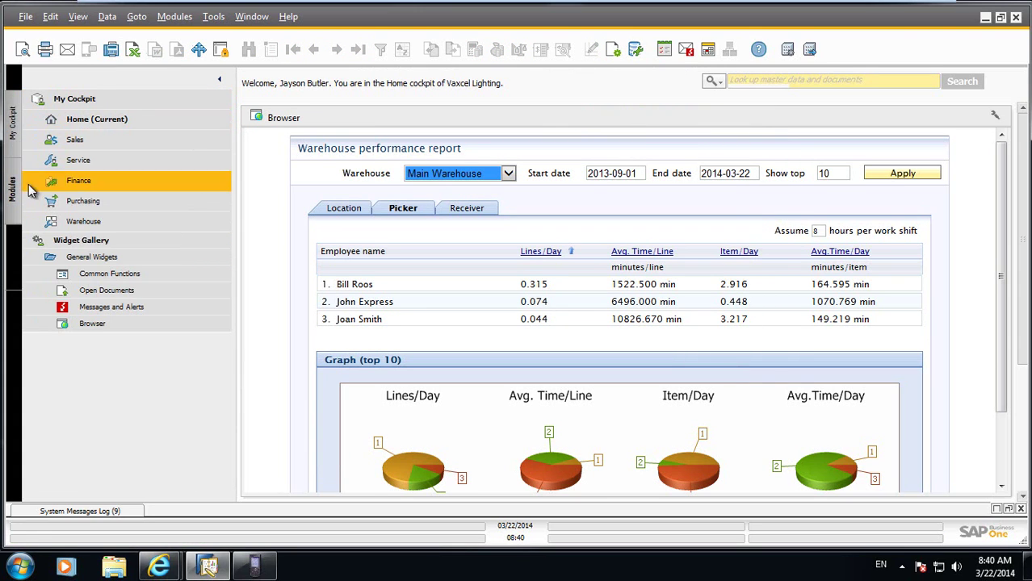
click(78, 223)
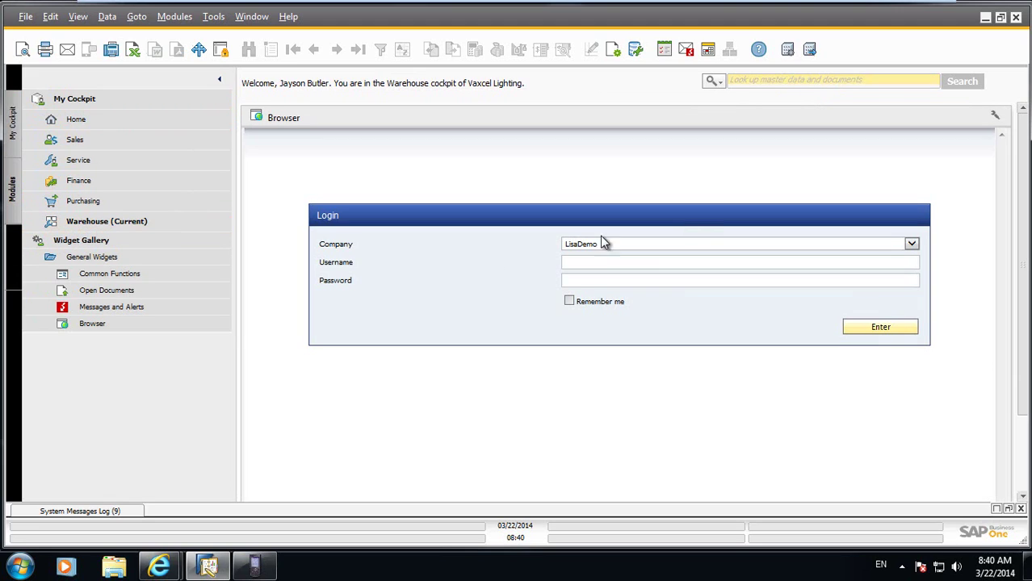
click(640, 263)
text(W)
key(BackSpace)
text(w)
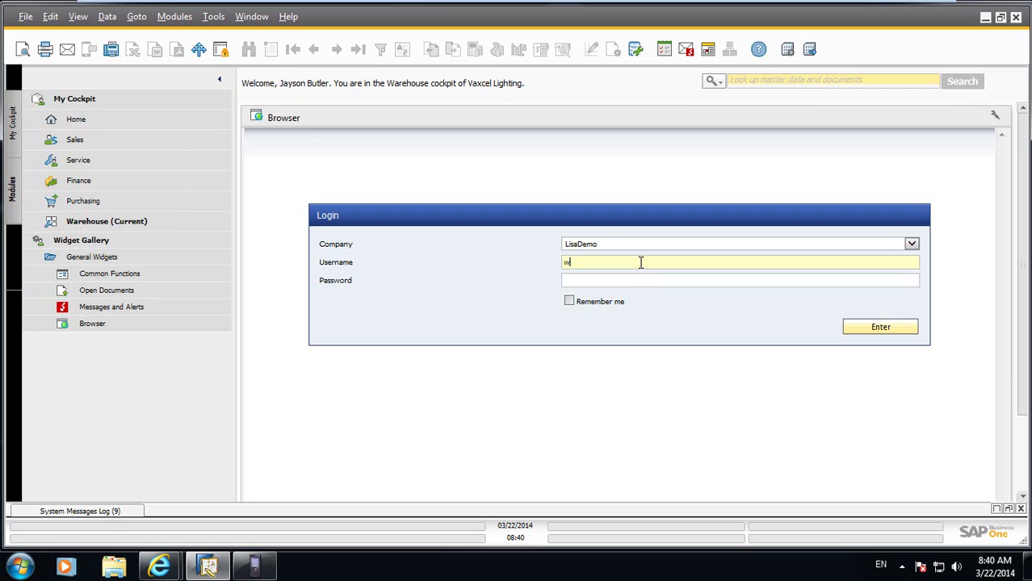
text(hsmgtr)
click(637, 278)
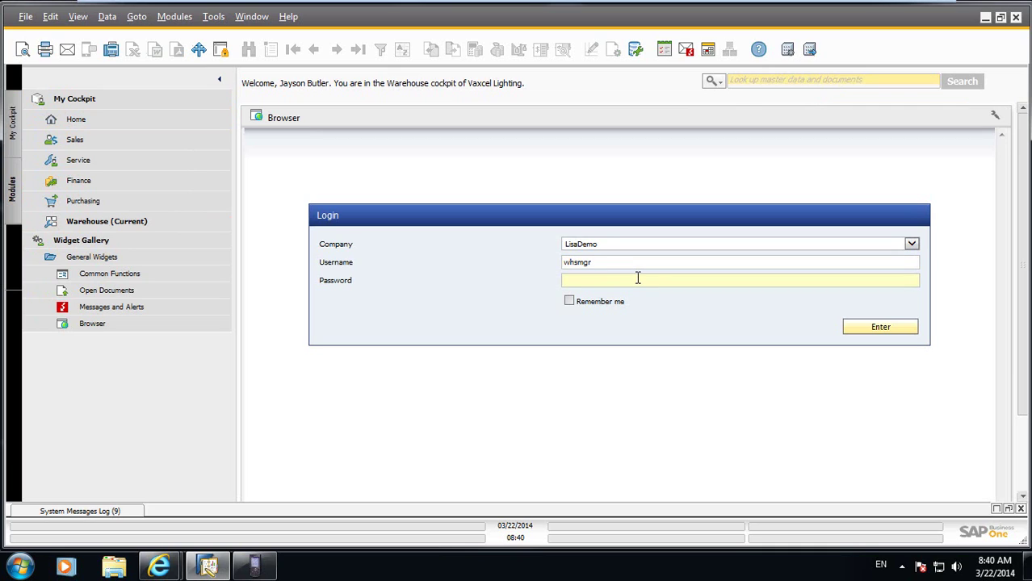
text(****)
key(Return)
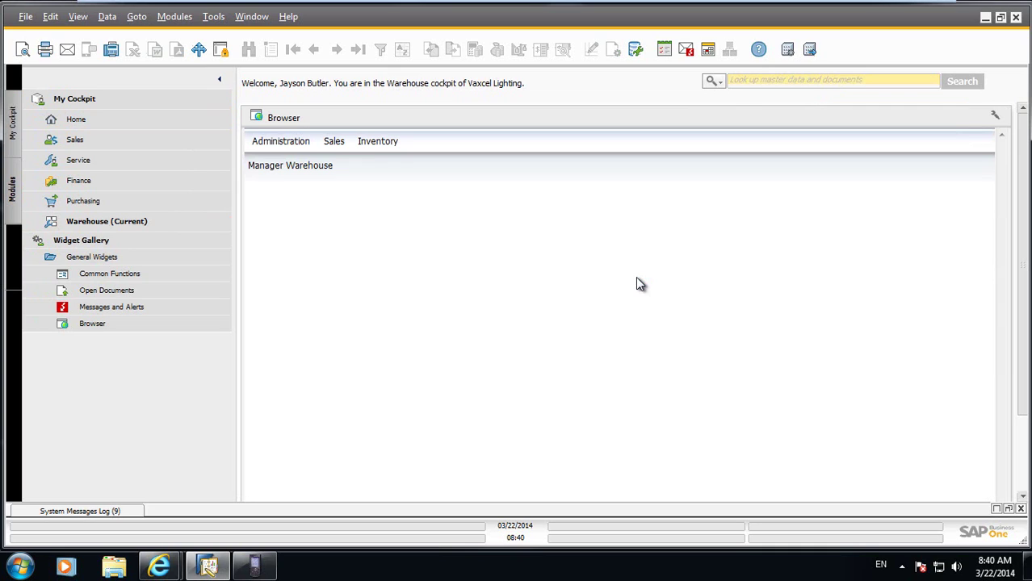
Open Order picking priorities and search without criteria to review the unreleased and released sales orders
click(333, 141)
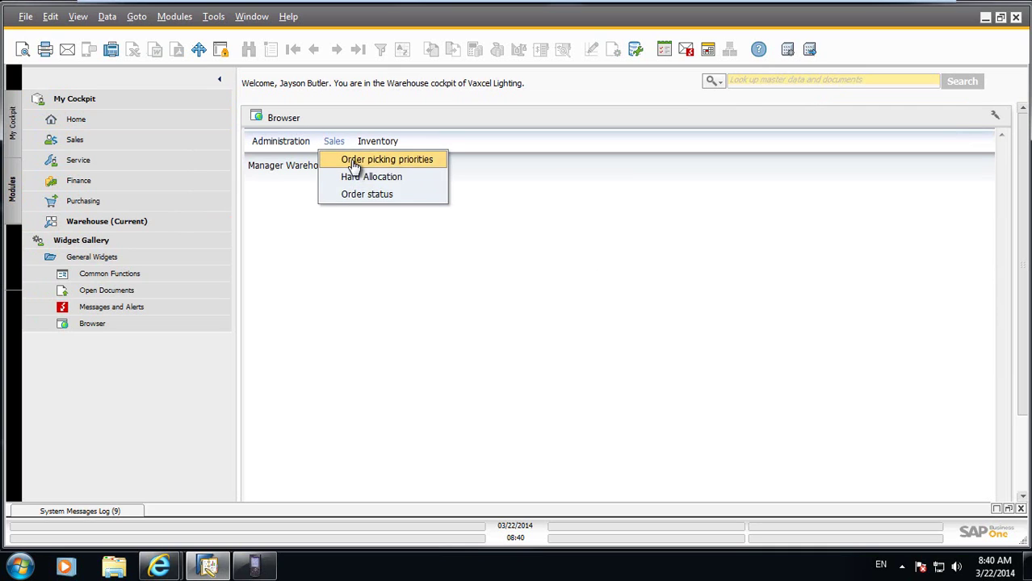
click(353, 161)
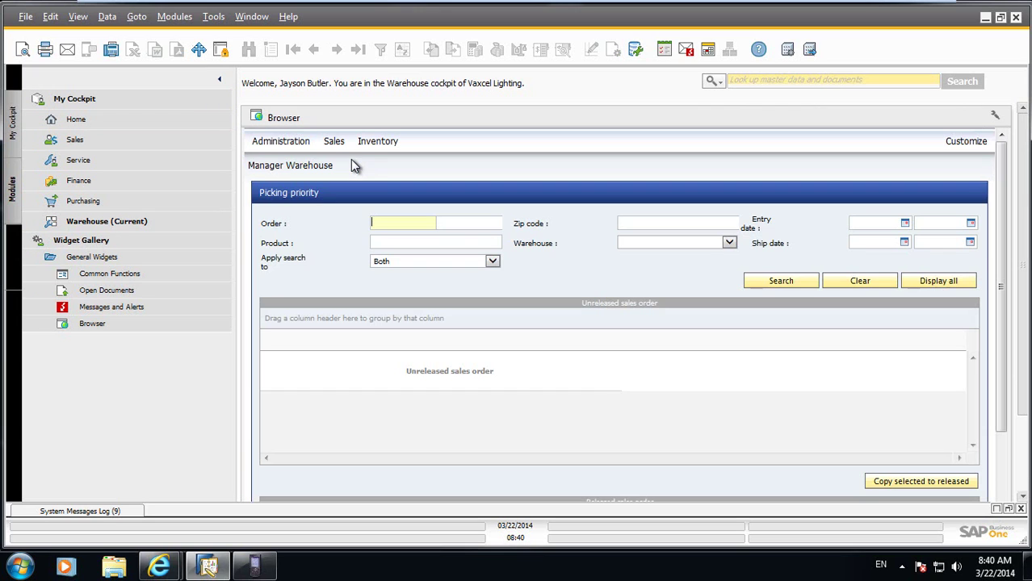
click(813, 283)
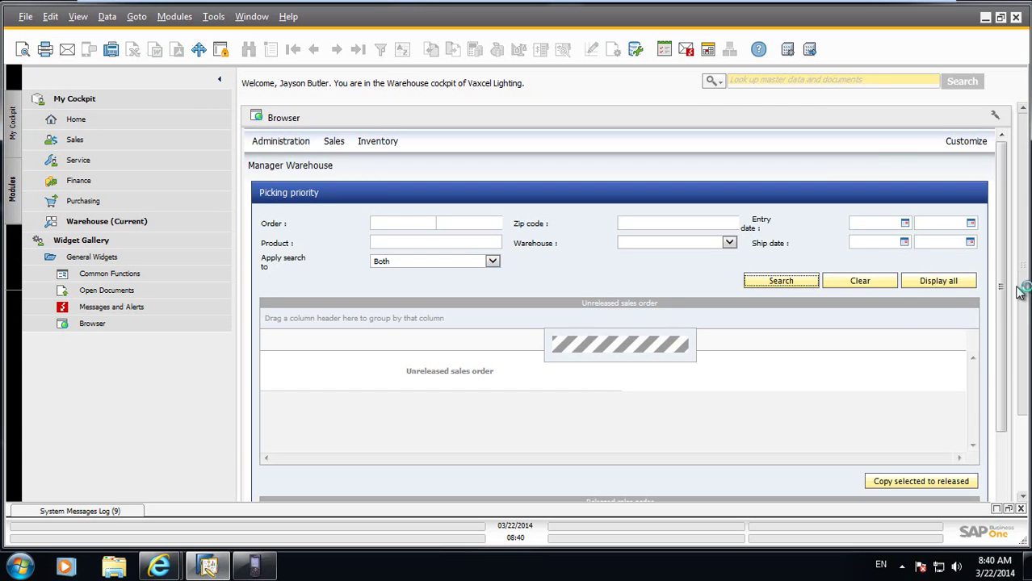
scroll(1009, 314, down, 2)
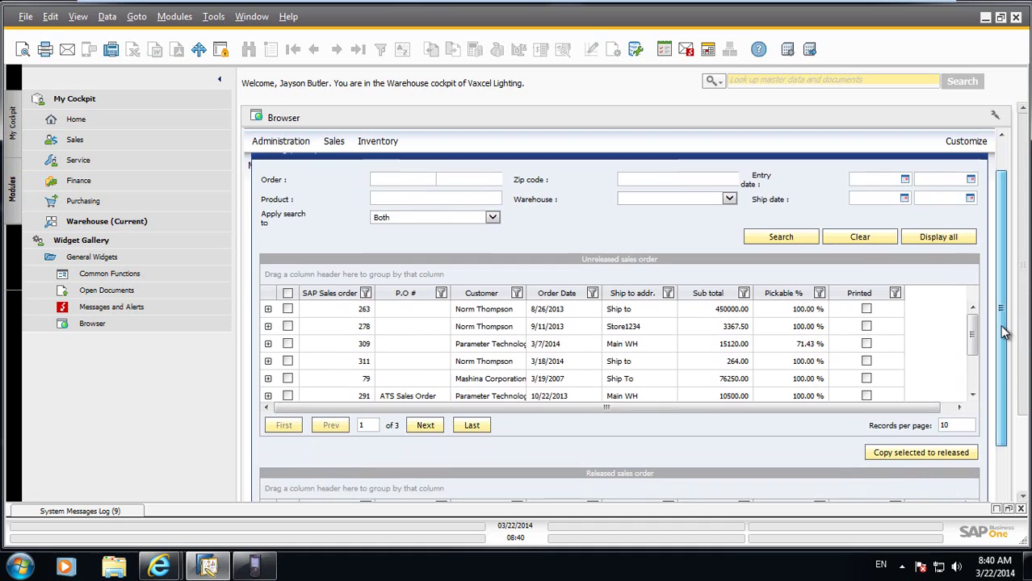
scroll(969, 314, down, 1)
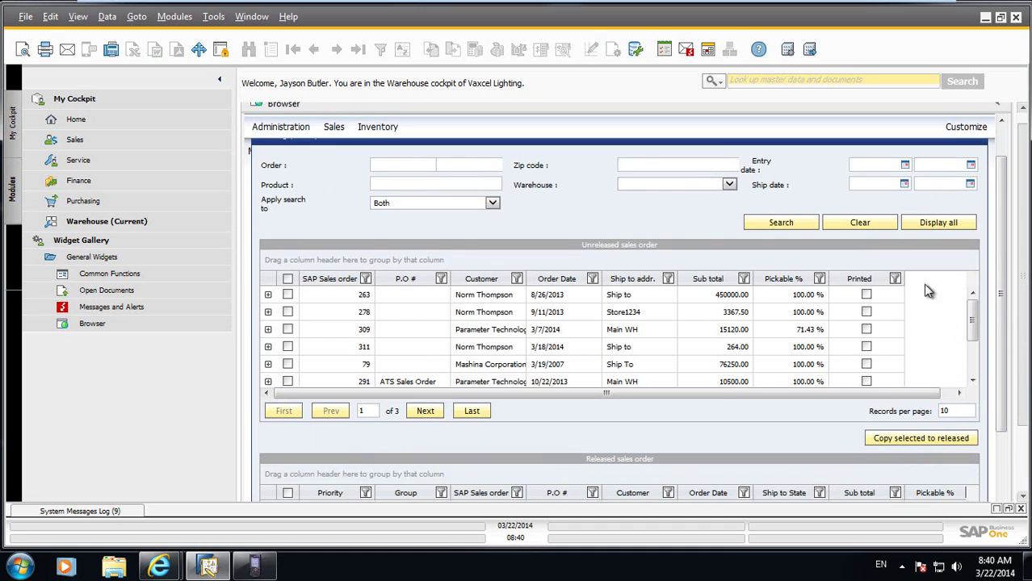
click(965, 129)
scroll(1009, 438, down, 1)
scroll(1009, 438, down, 2)
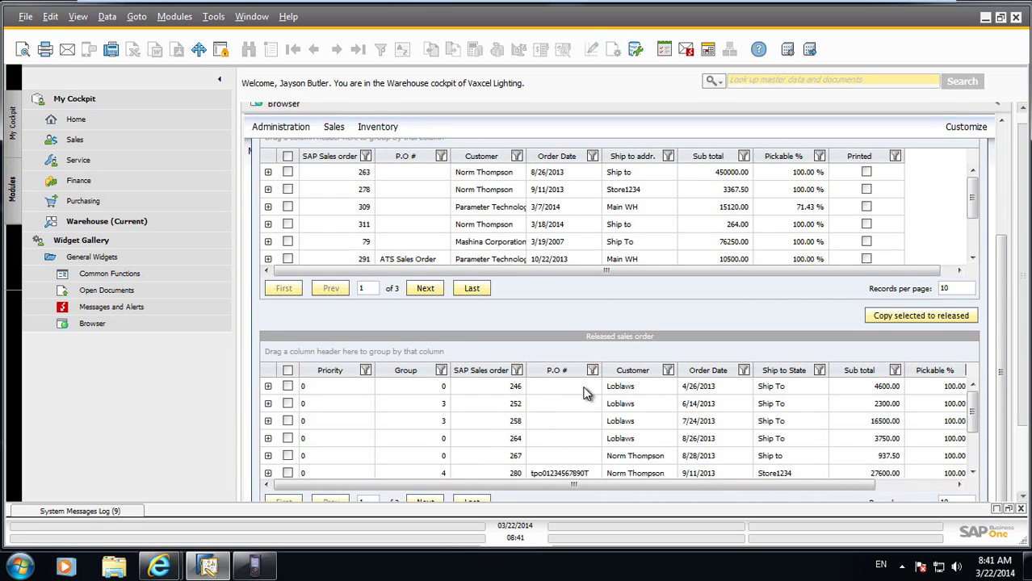
drag(1000, 343, 1006, 275)
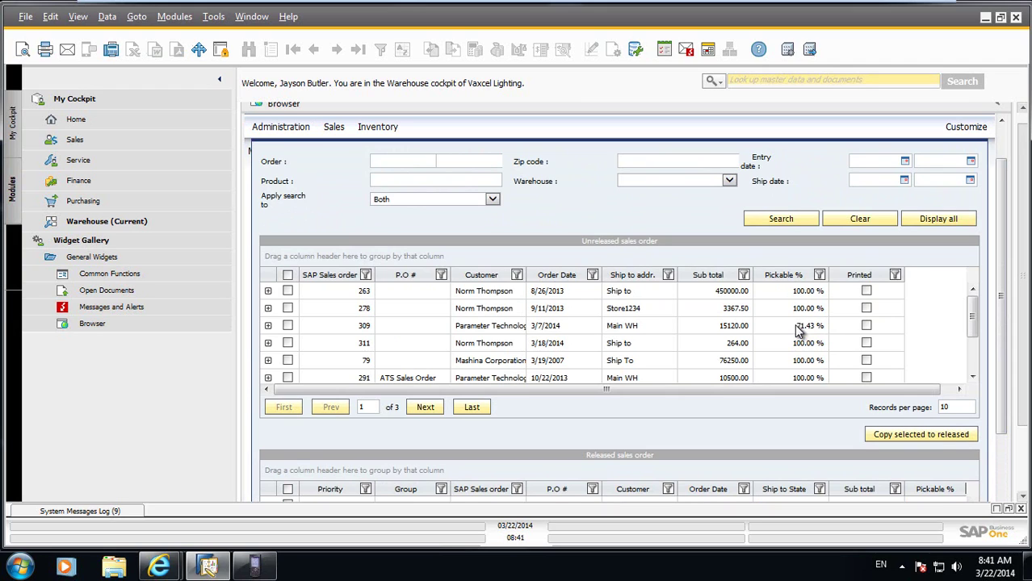
Sort the unreleased sales orders by Customer, group them by that column and look at the Pickable % filter options
click(484, 277)
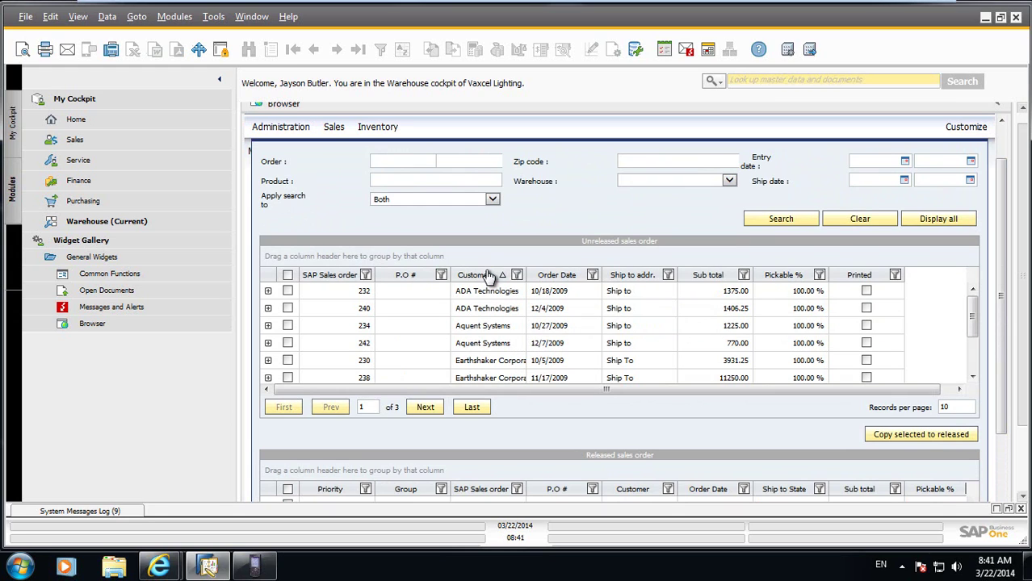
drag(484, 276, 296, 260)
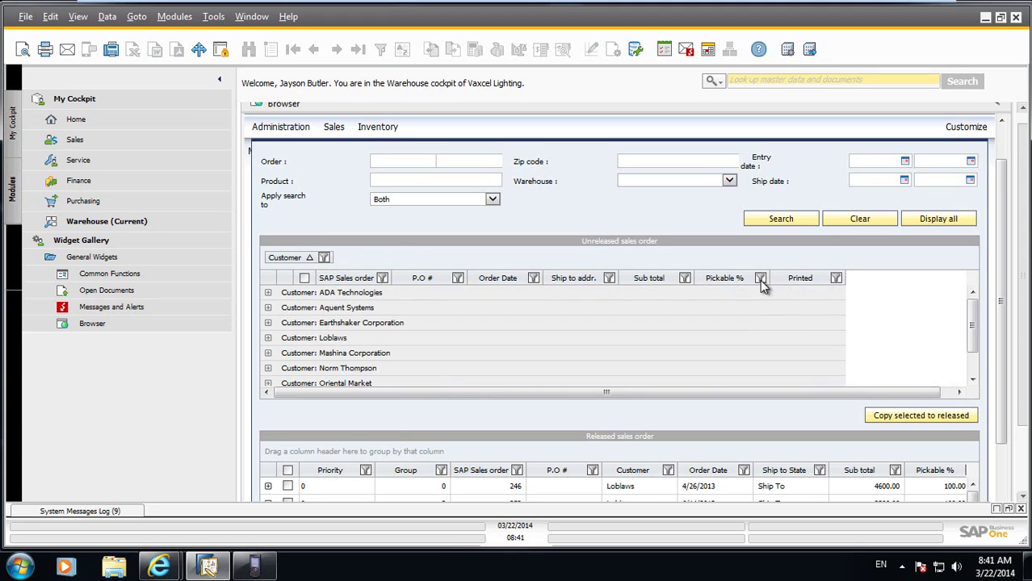
click(760, 279)
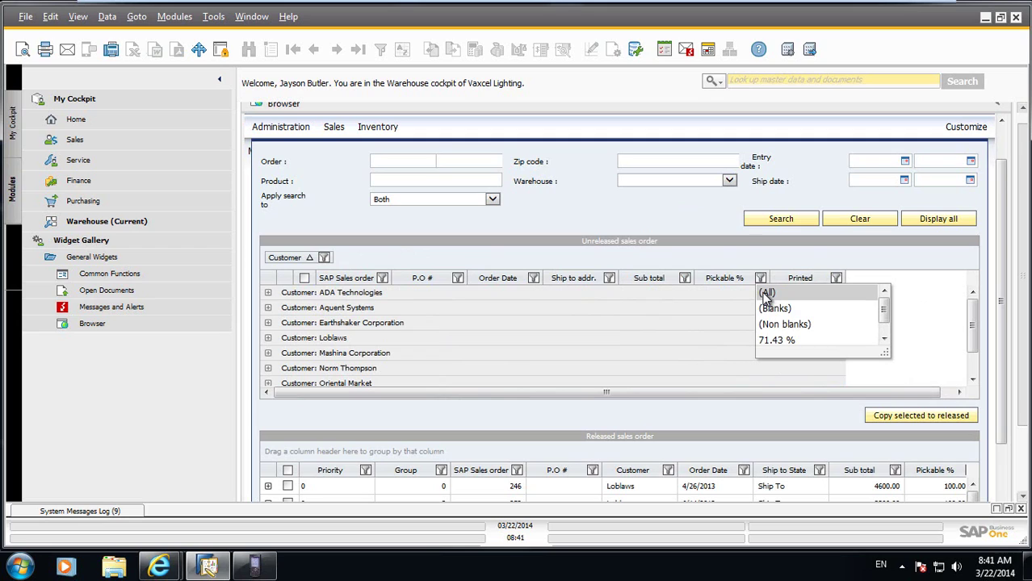
click(689, 262)
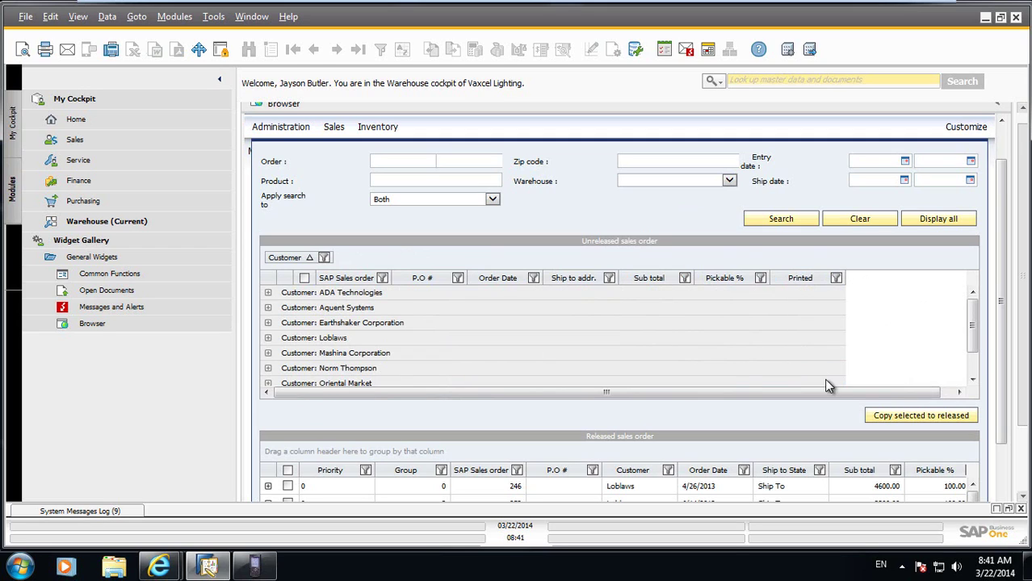
Expand the new order's customer group and copy its orders dated 3/18/2014 and 3/22/2014 to the released list
scroll(975, 345, down, 2)
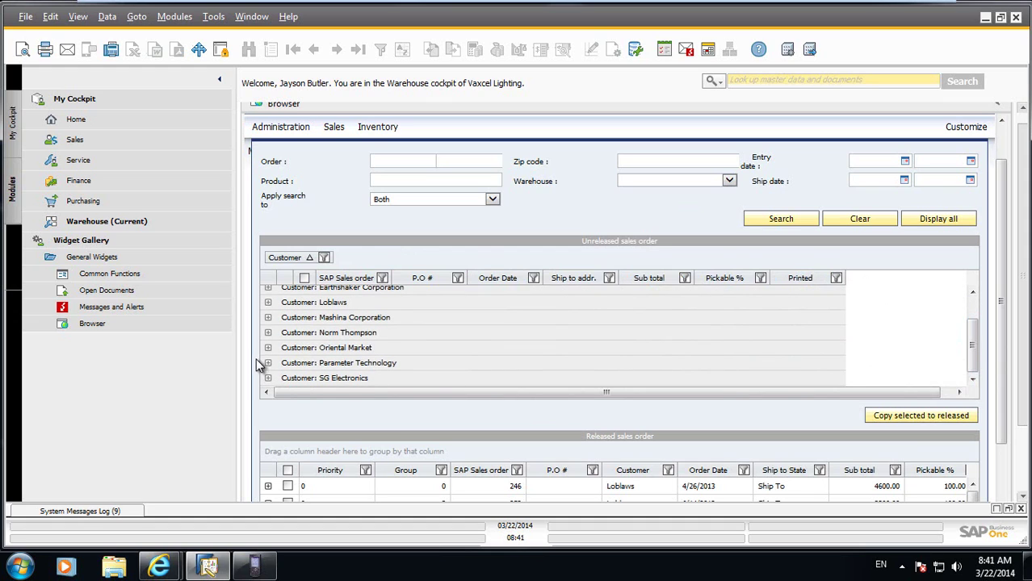
click(268, 332)
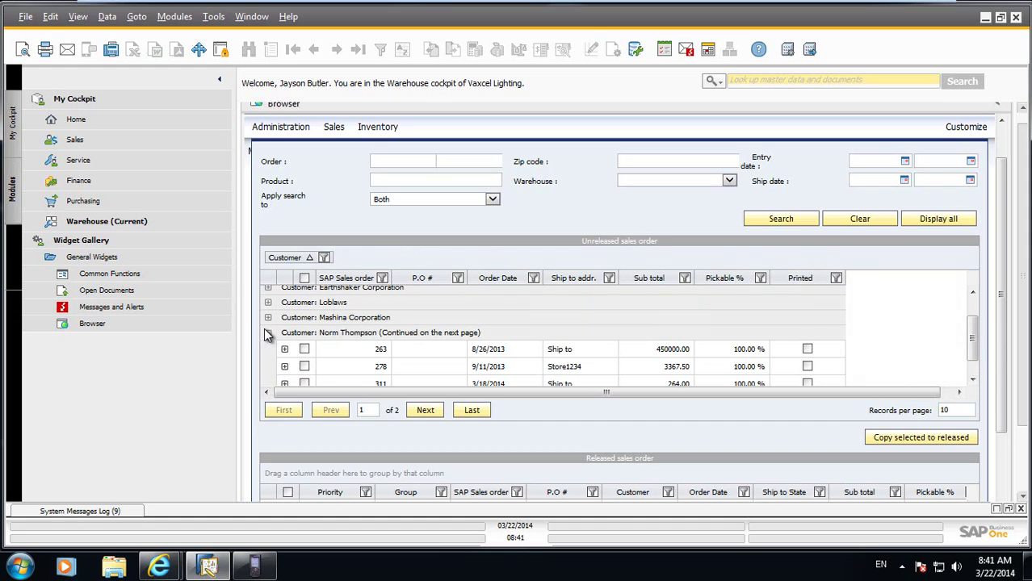
click(972, 379)
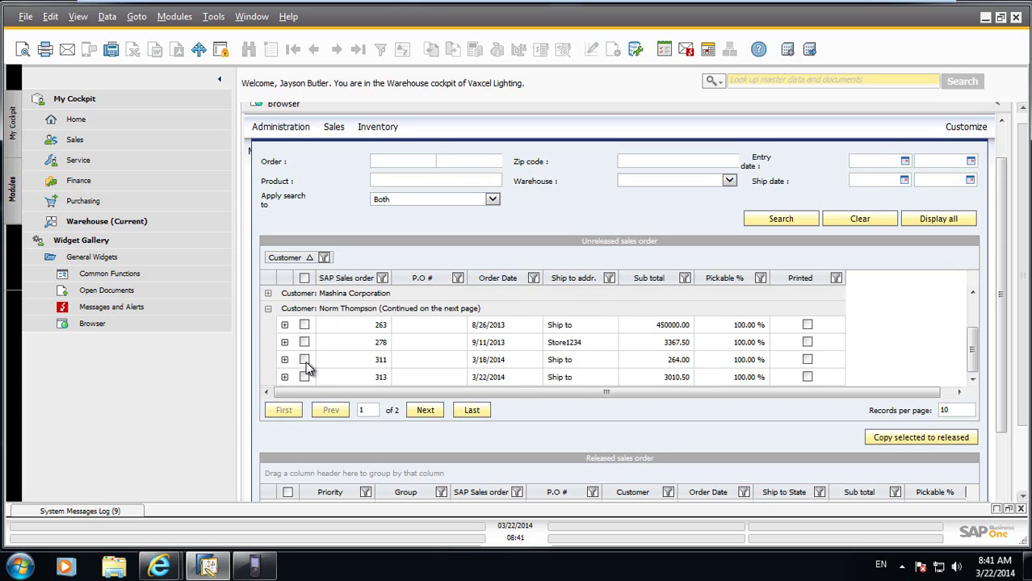
click(305, 360)
click(304, 378)
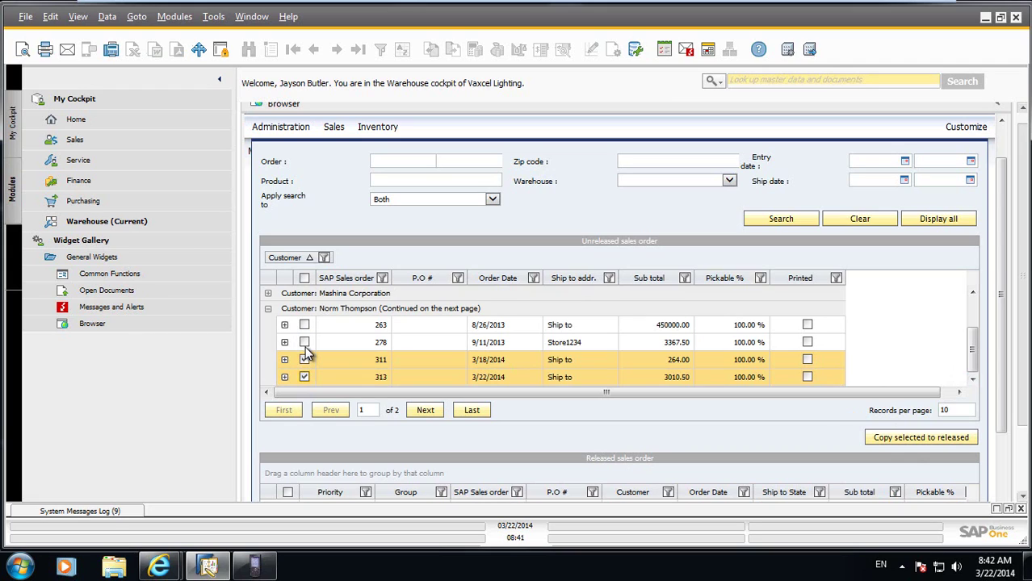
click(912, 440)
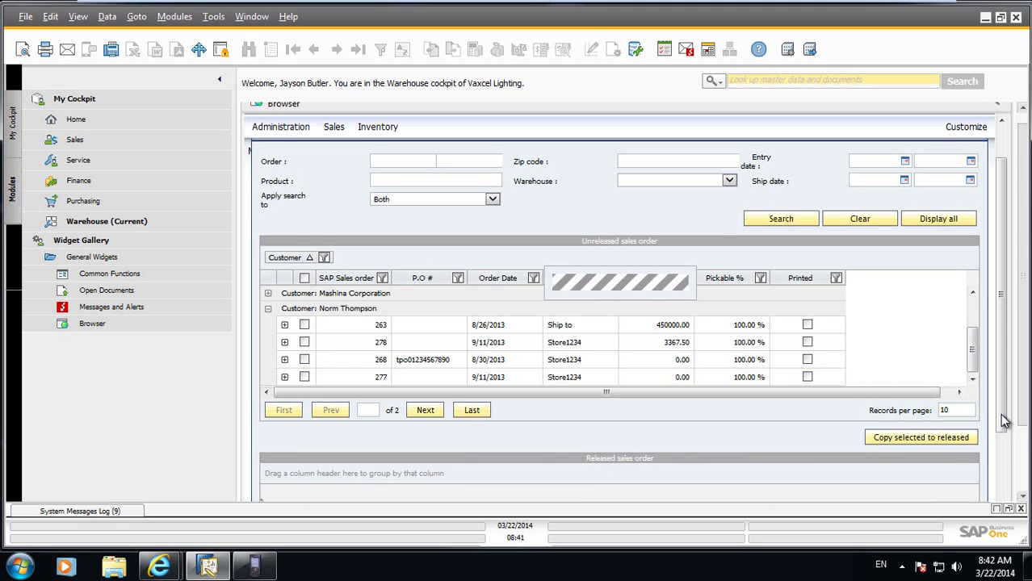
Go to the last page of the released sales orders and sort the list by SAP Sales order ascending
drag(1000, 413, 1007, 501)
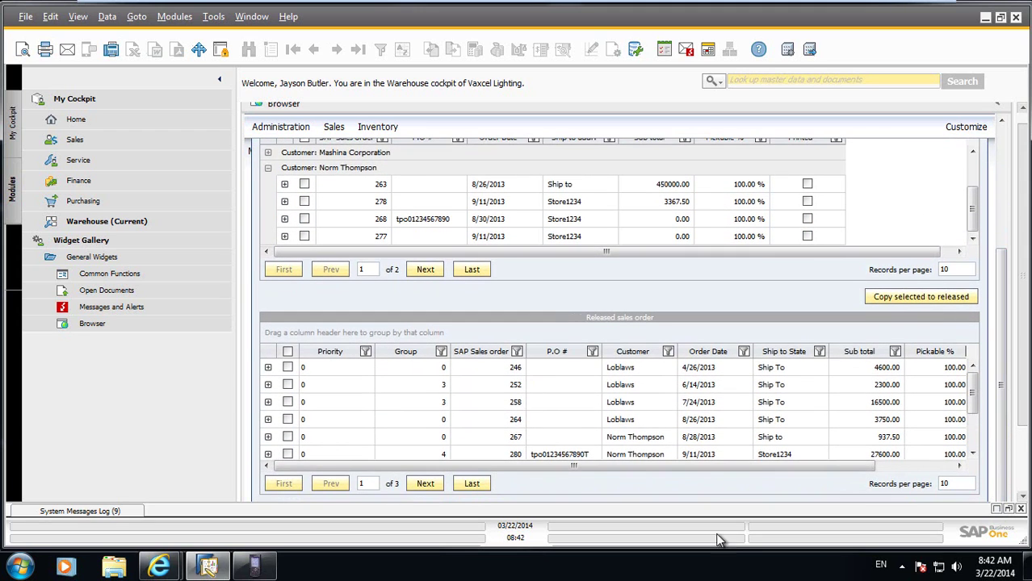
click(472, 485)
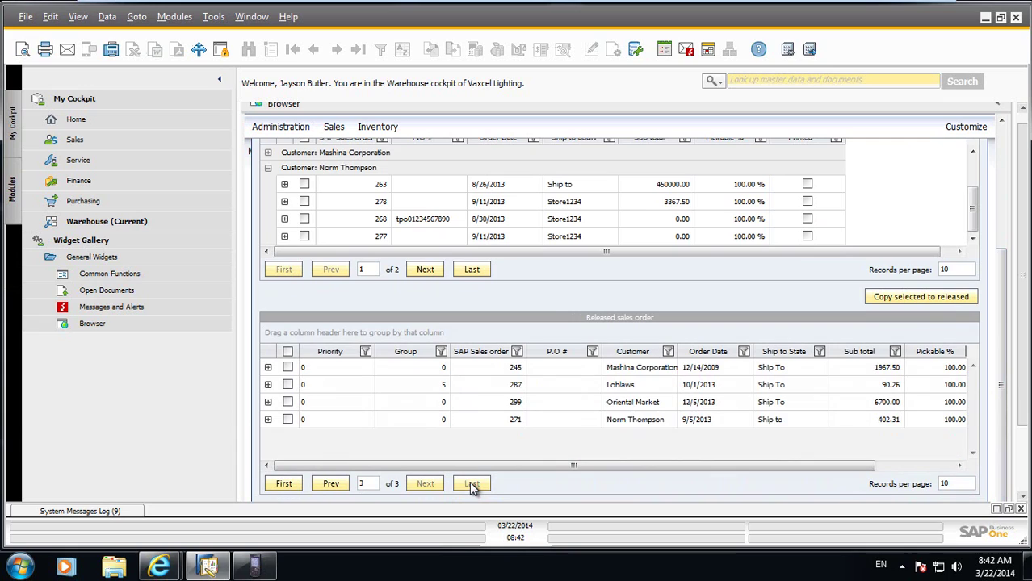
click(471, 352)
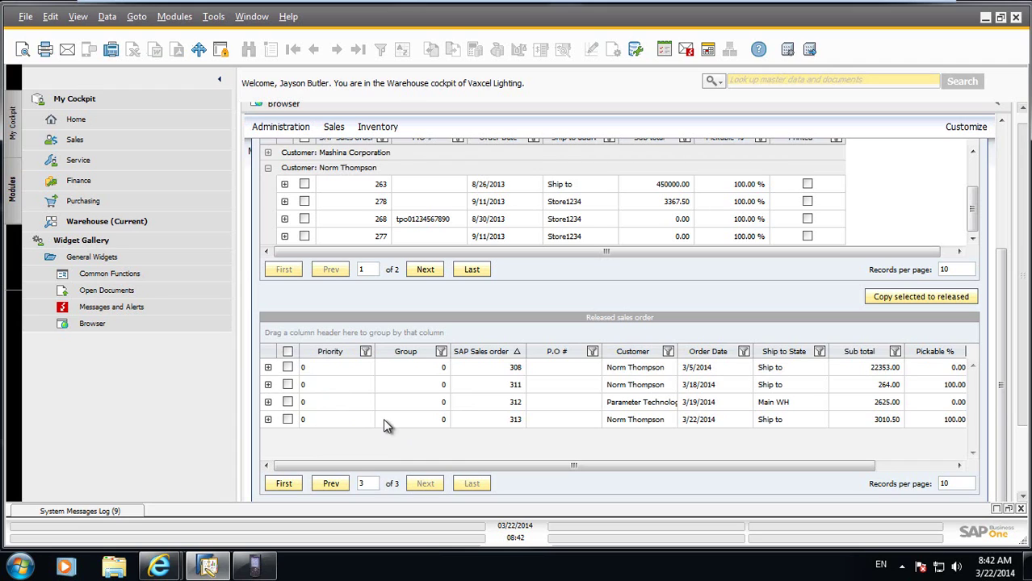
Select only the released orders dated 3/5/2014 and 3/18/2014 and try to group them
click(287, 402)
click(288, 419)
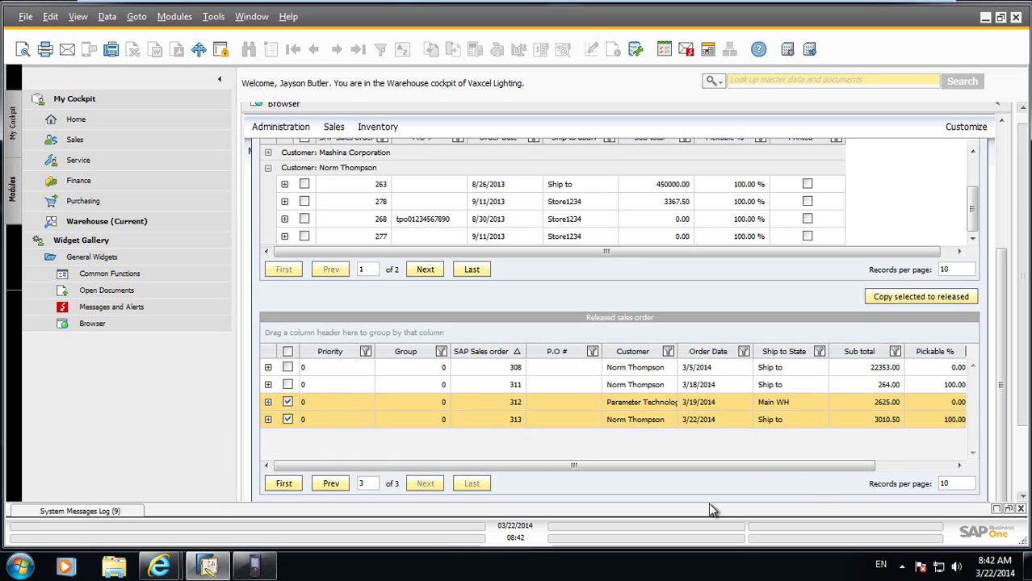
click(288, 368)
click(287, 384)
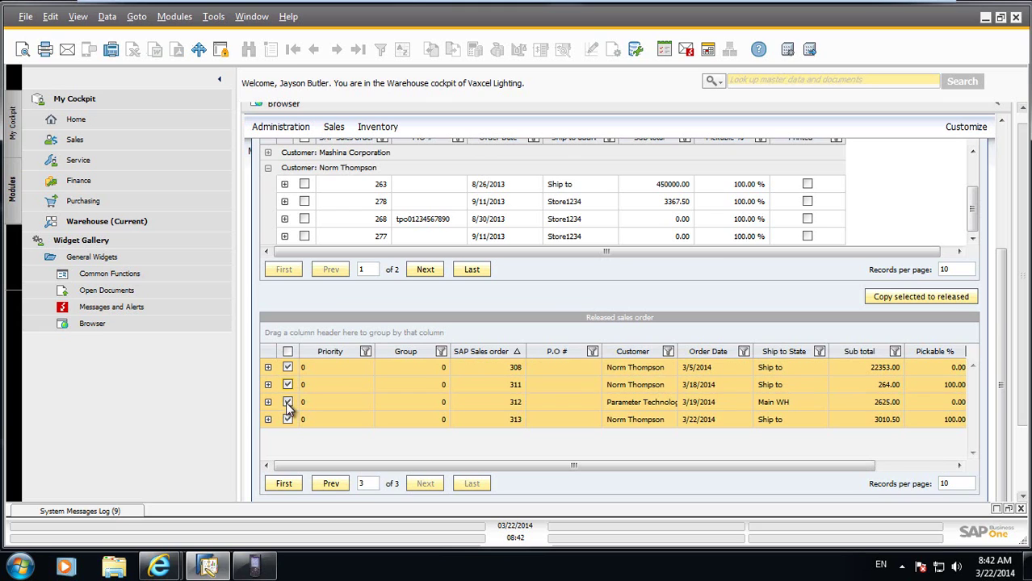
click(287, 402)
click(287, 419)
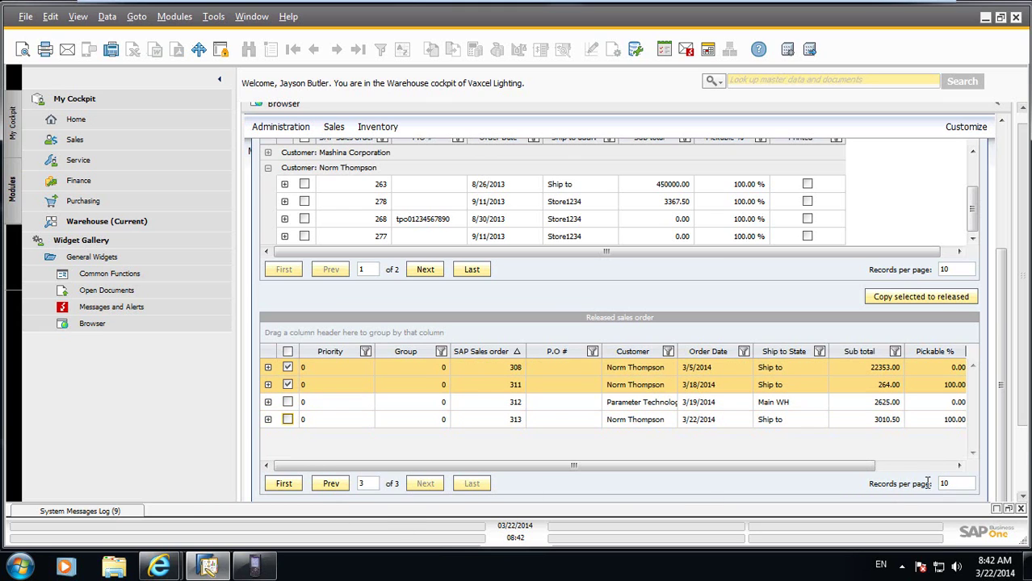
scroll(1023, 456, down, 1)
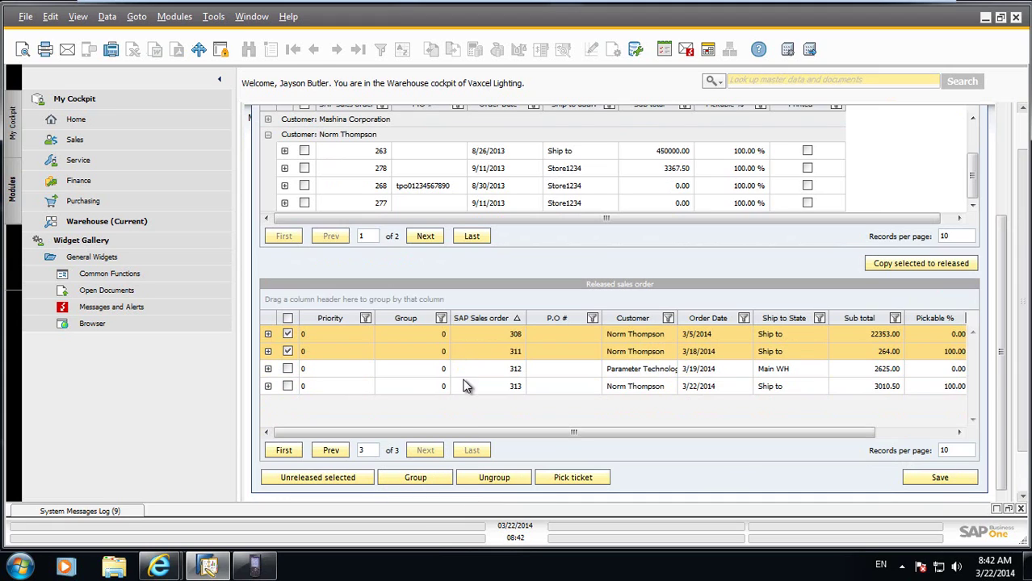
click(438, 480)
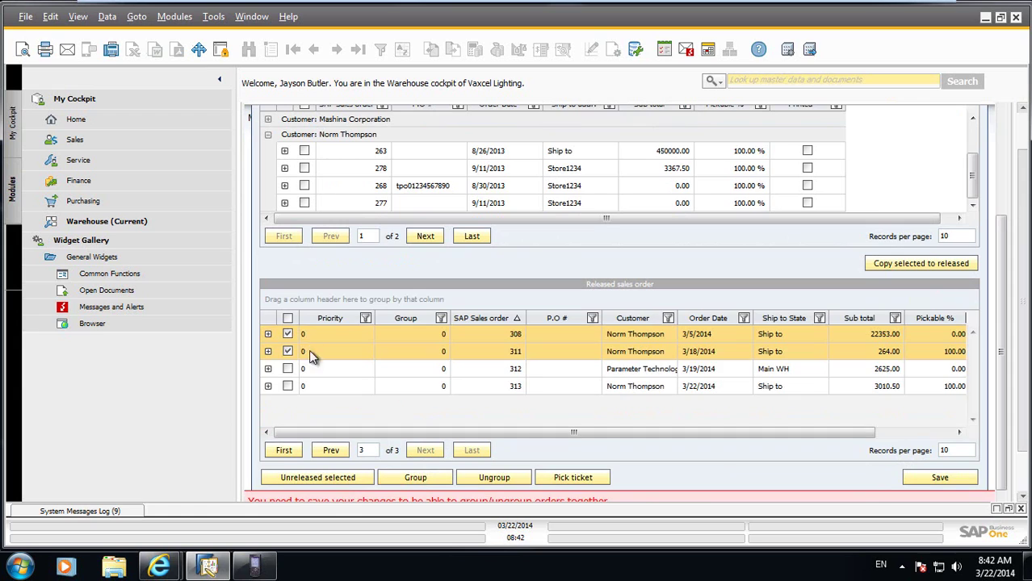
Save the picking priority changes and add the released order dated 3/22/2014 to the selection
click(951, 478)
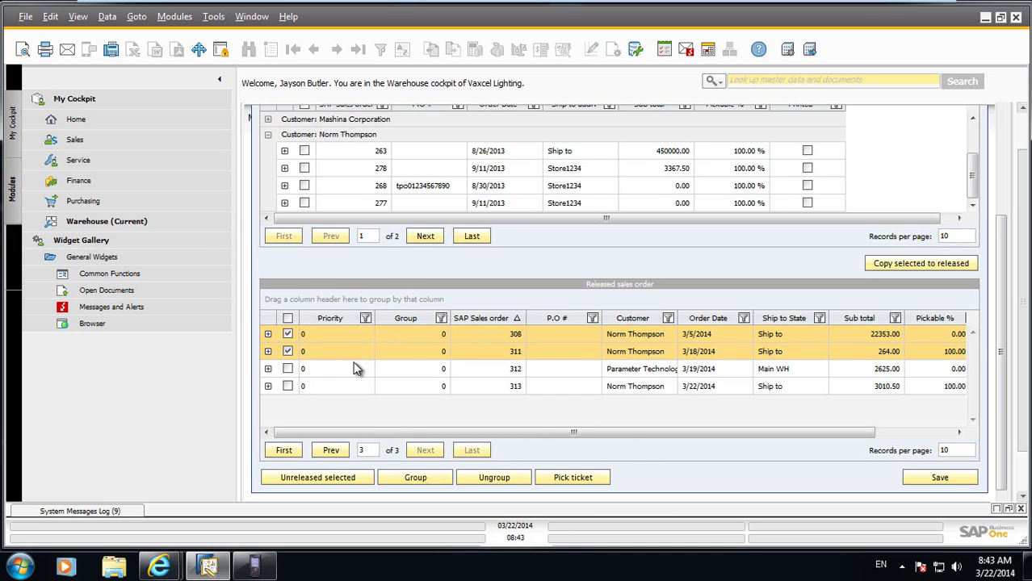
click(287, 387)
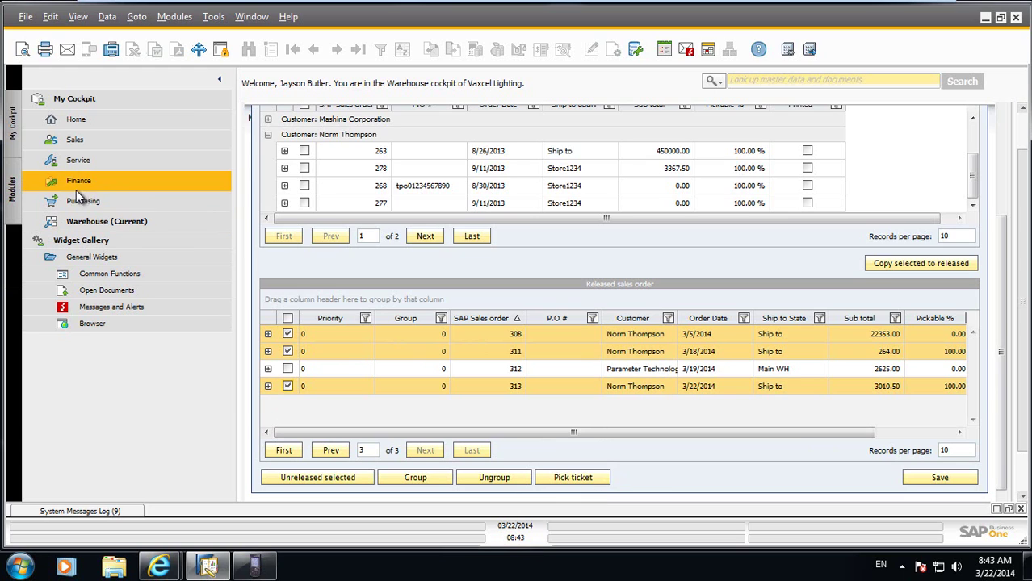
Return to the module list and switch to the LISA WMS handheld emulator
click(17, 198)
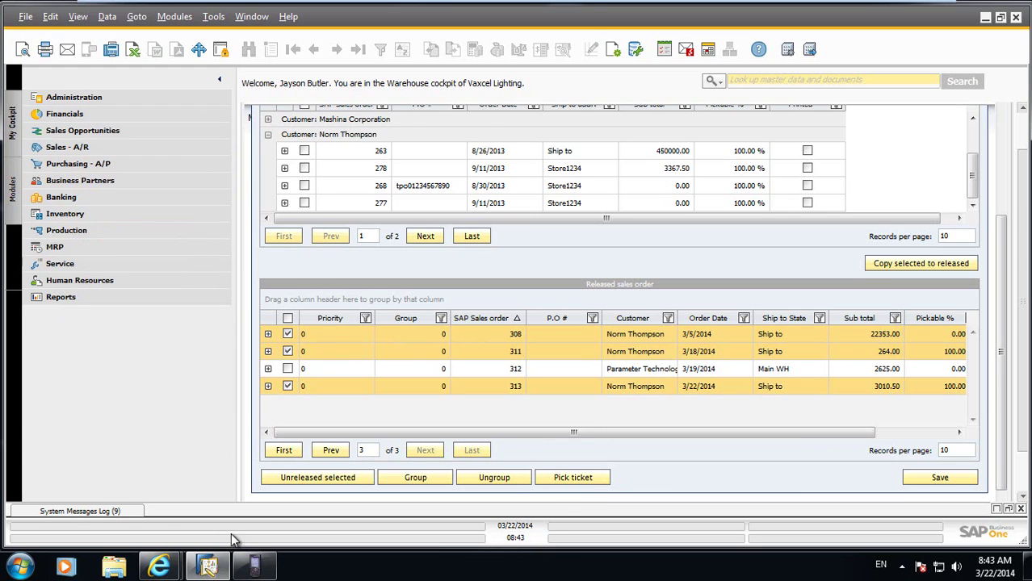
click(254, 565)
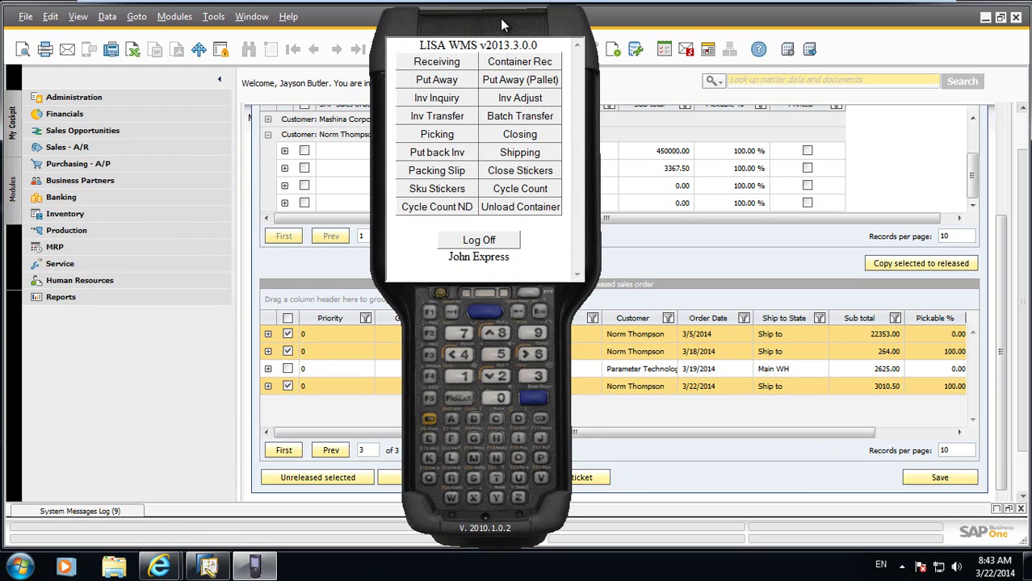
Open the handheld's picking function and enter the number of the sales order dated 3/22/2014
mouse_move(501, 26)
mouse_down()
mouse_move(416, 27)
mouse_move(494, 27)
mouse_up()
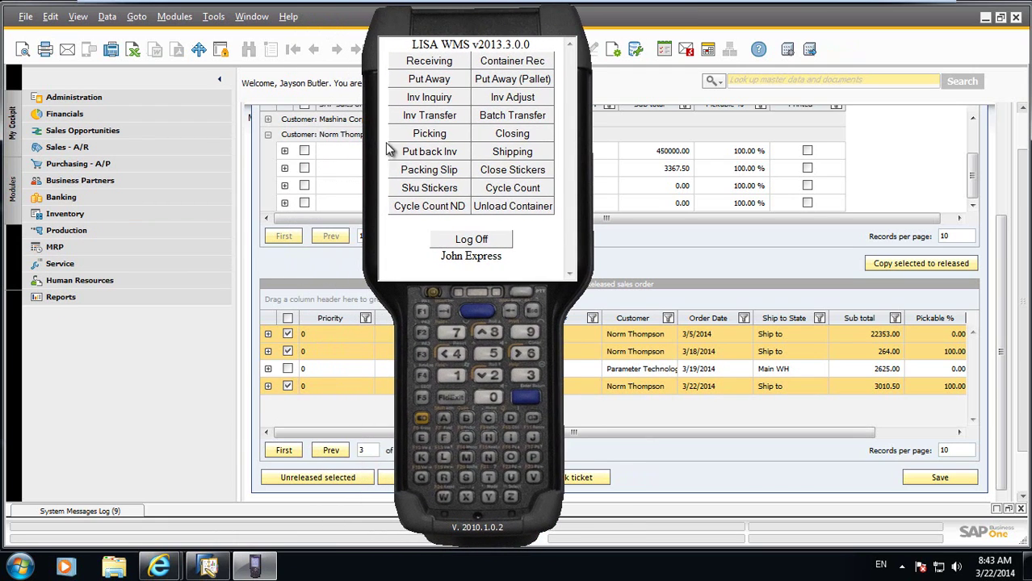
click(428, 137)
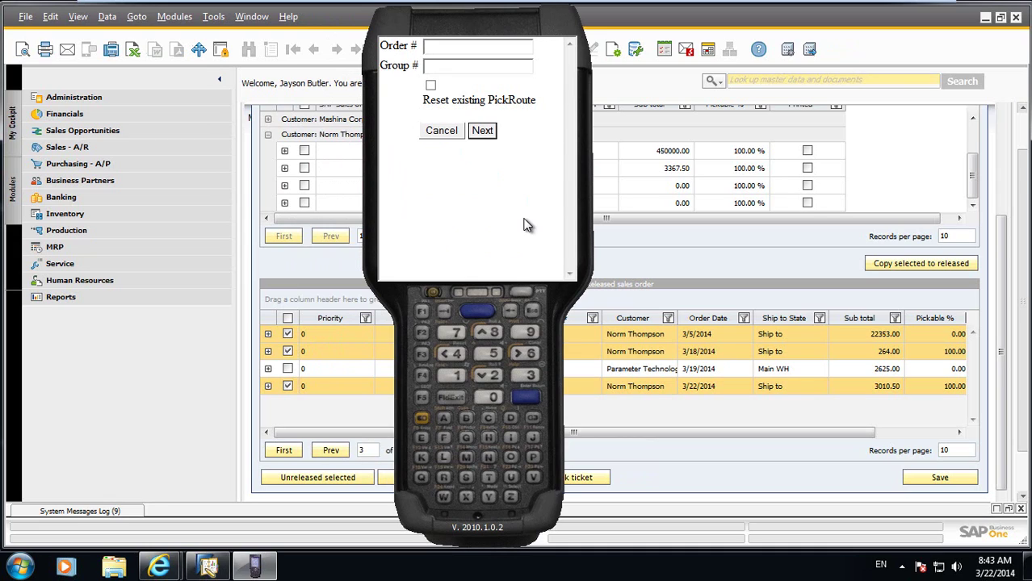
text(313)
key(Tab)
key(Return)
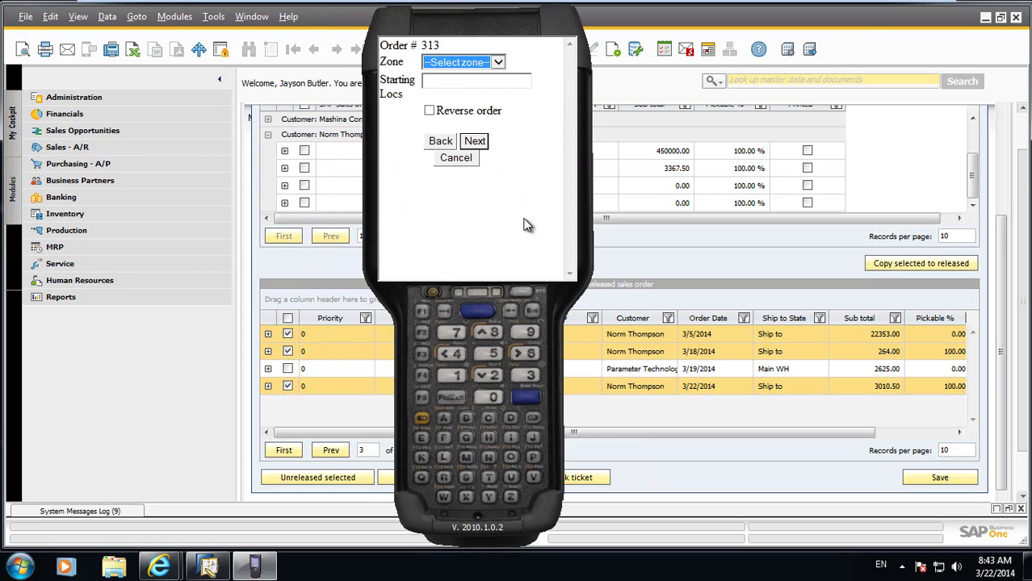
Choose the Case zone for the order and assign ZZCART as the picking license plate
click(498, 63)
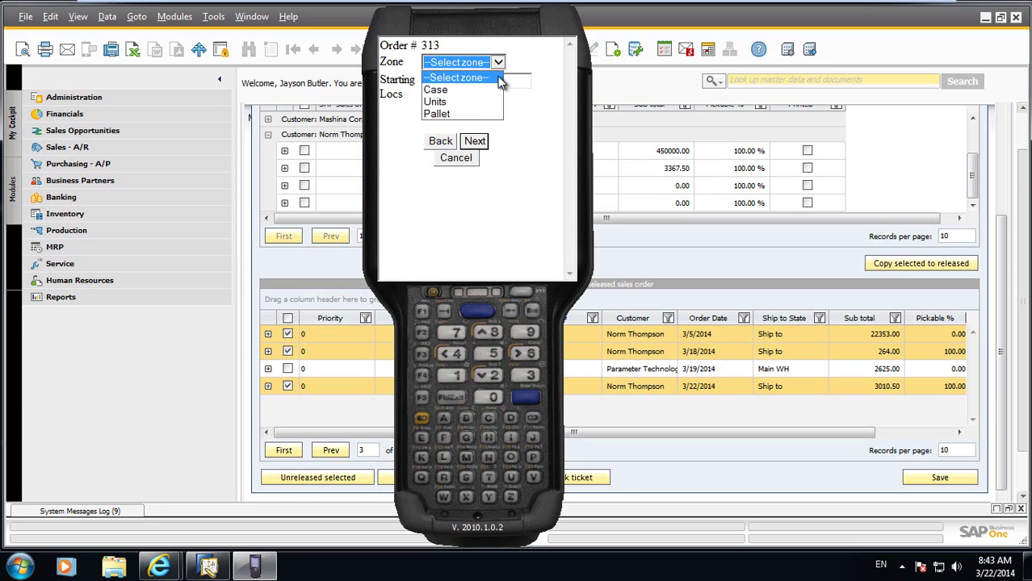
click(494, 90)
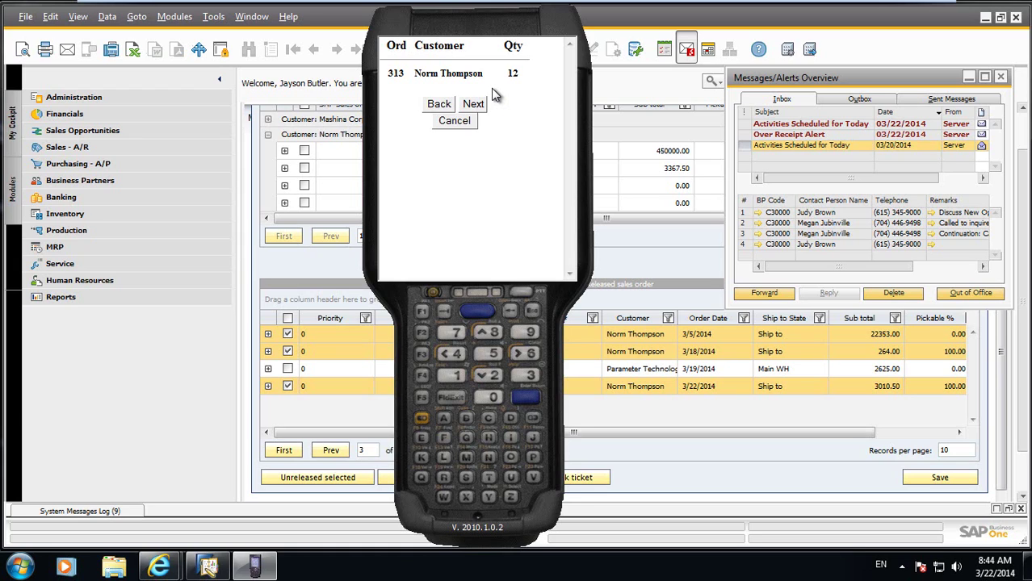
click(476, 104)
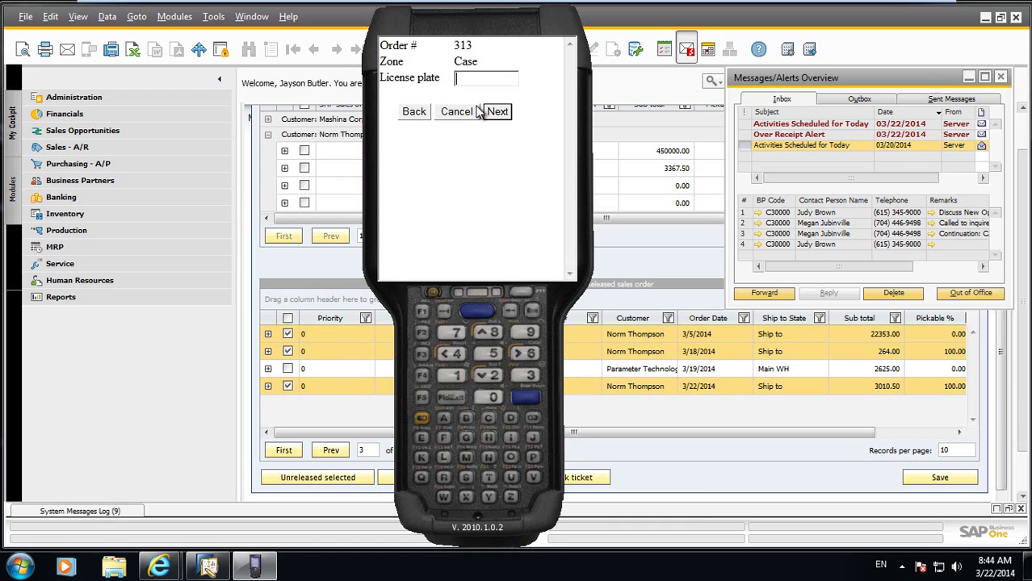
text(ZZCART)
click(488, 111)
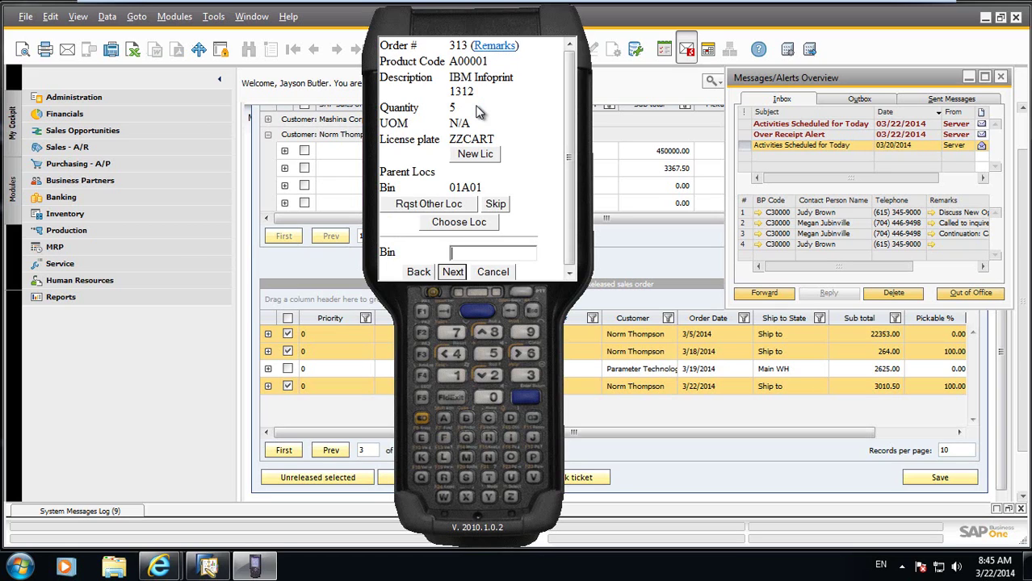
Pick 5 units of product A00001 from bin 01A01
text(01A01)
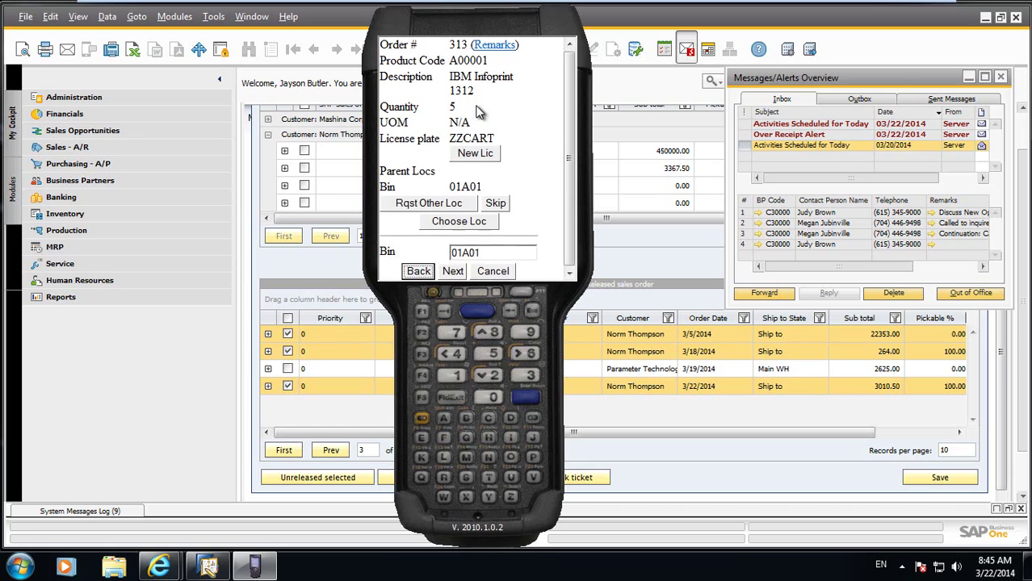
key(Return)
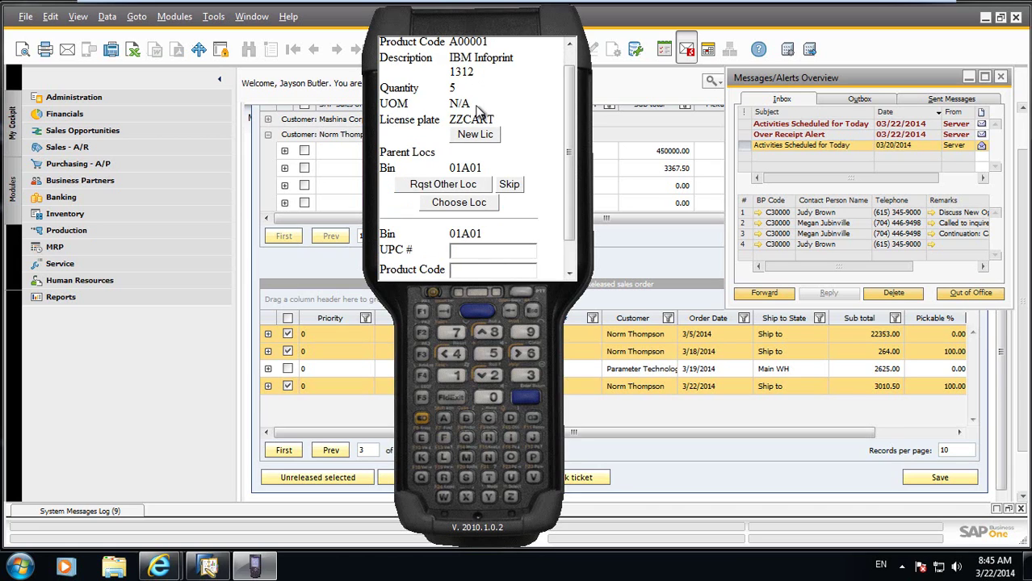
text(A00001)
key(Return)
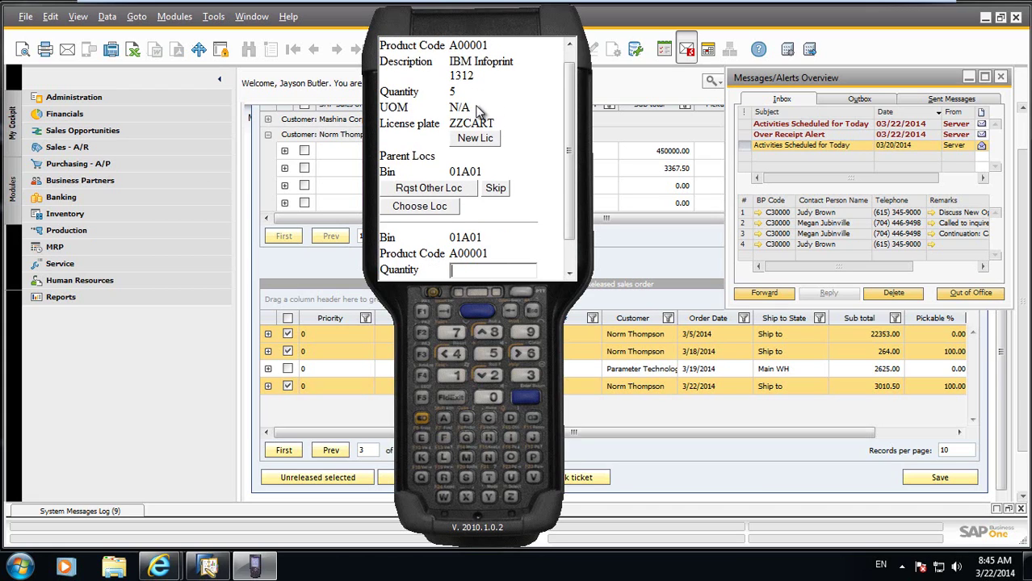
text(5)
key(Return)
Continue to the next pick line and identify product B10000 in bin 01A01
key(Return)
key(Return)
text(2)
key(Return)
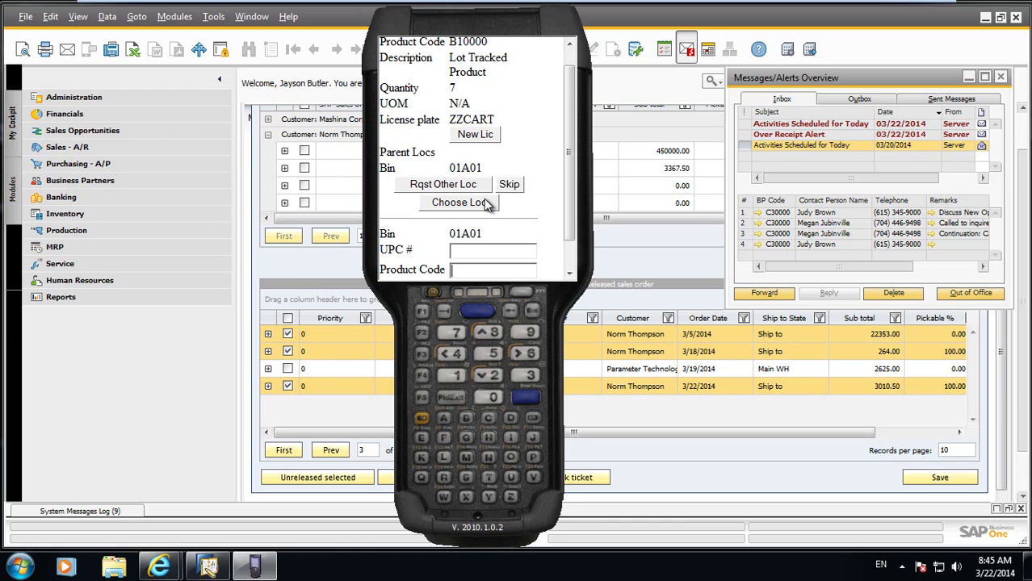
text(B10000)
key(Return)
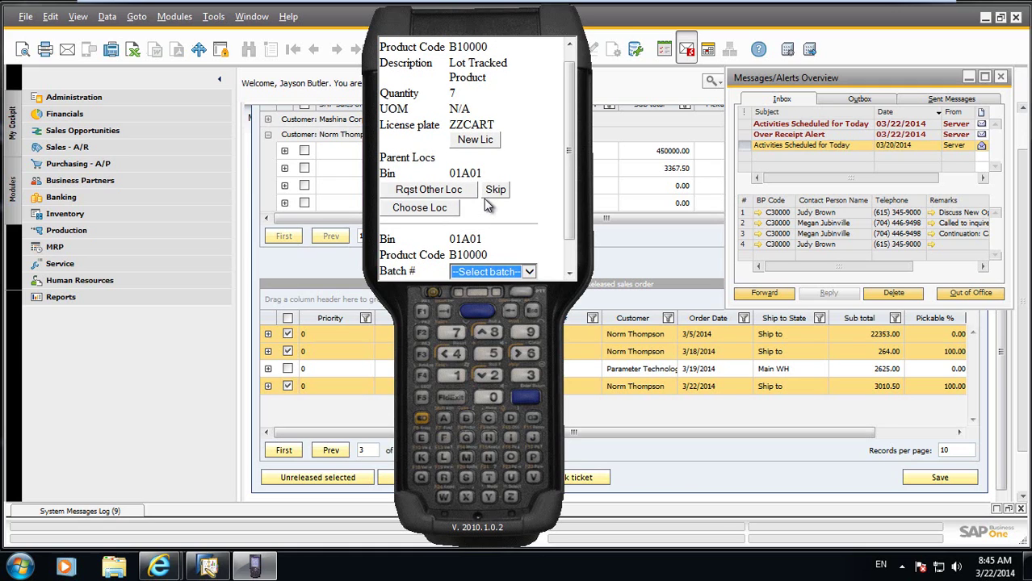
Pick 7 units of B10000 from batch 03192014 and return to the handheld's main menu
click(570, 274)
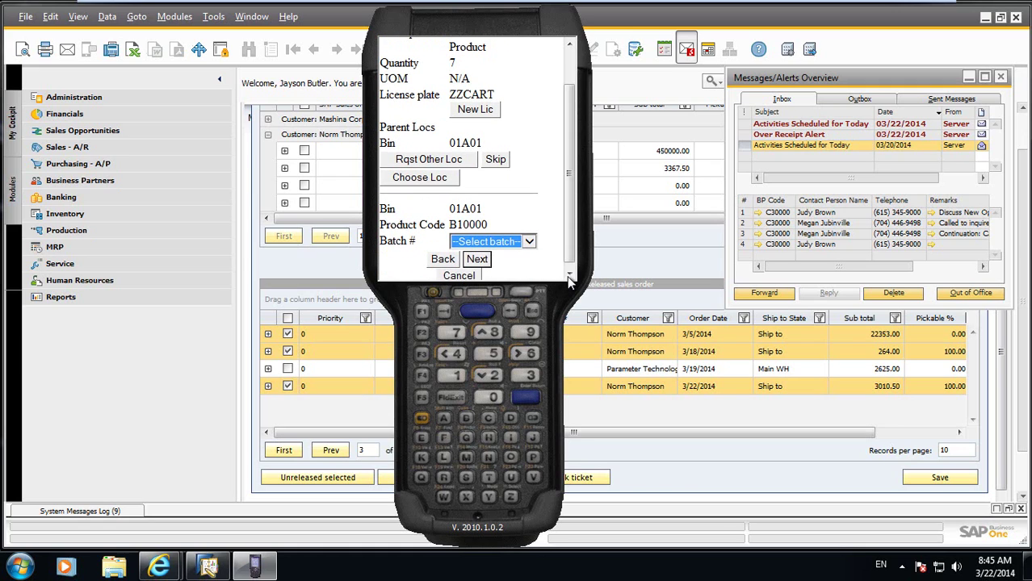
click(530, 244)
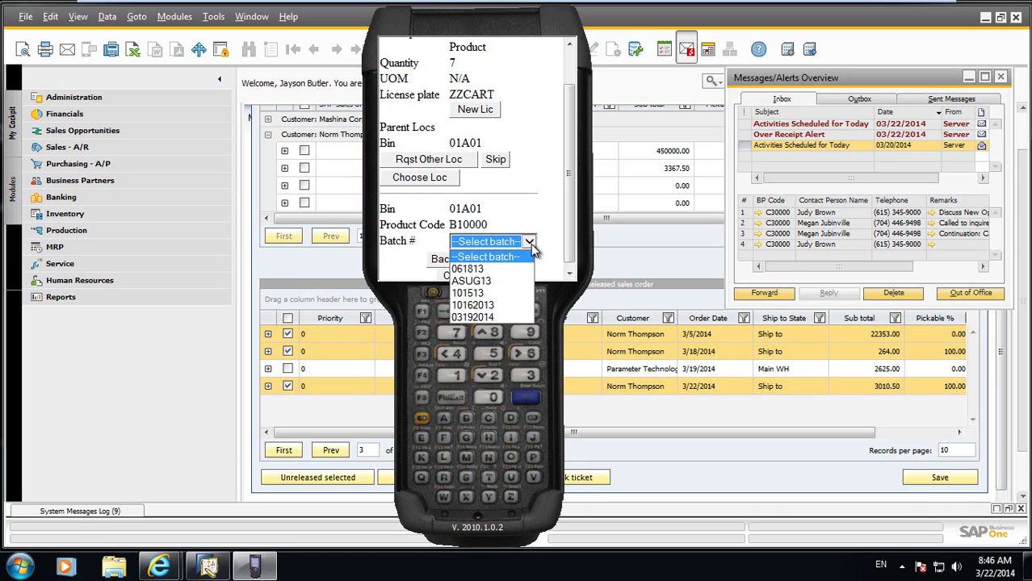
click(515, 318)
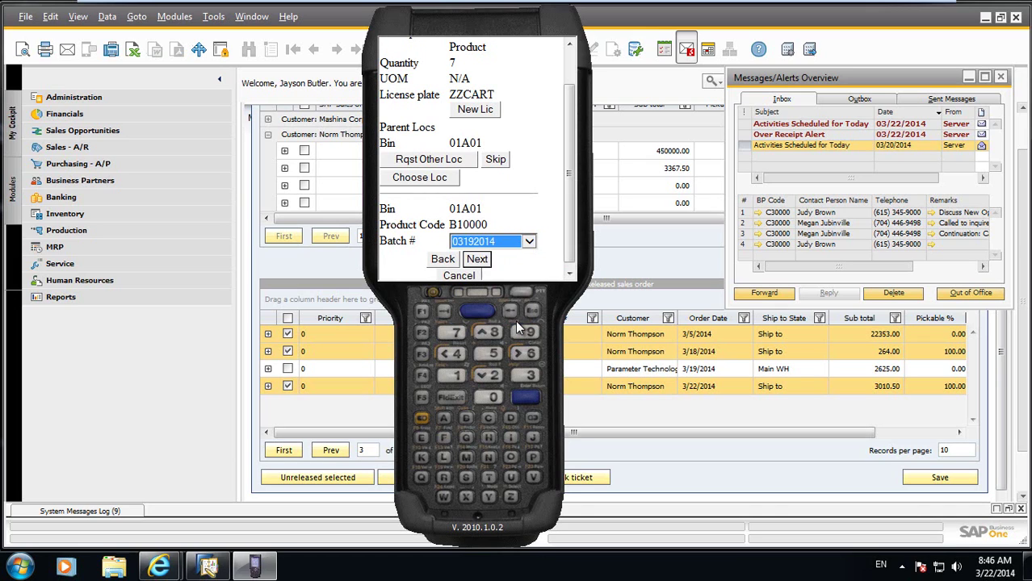
click(478, 260)
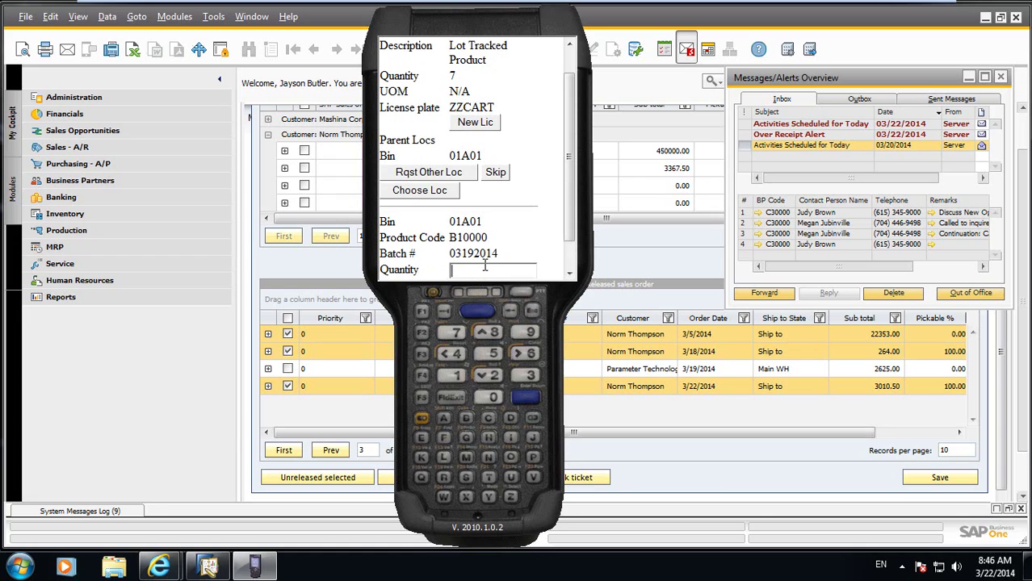
text(7)
key(Return)
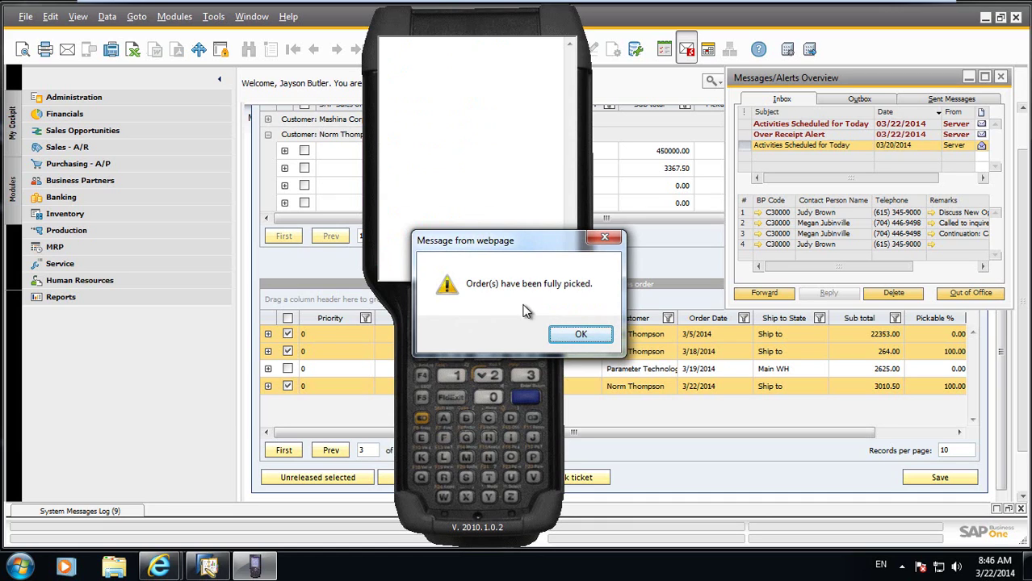
click(566, 335)
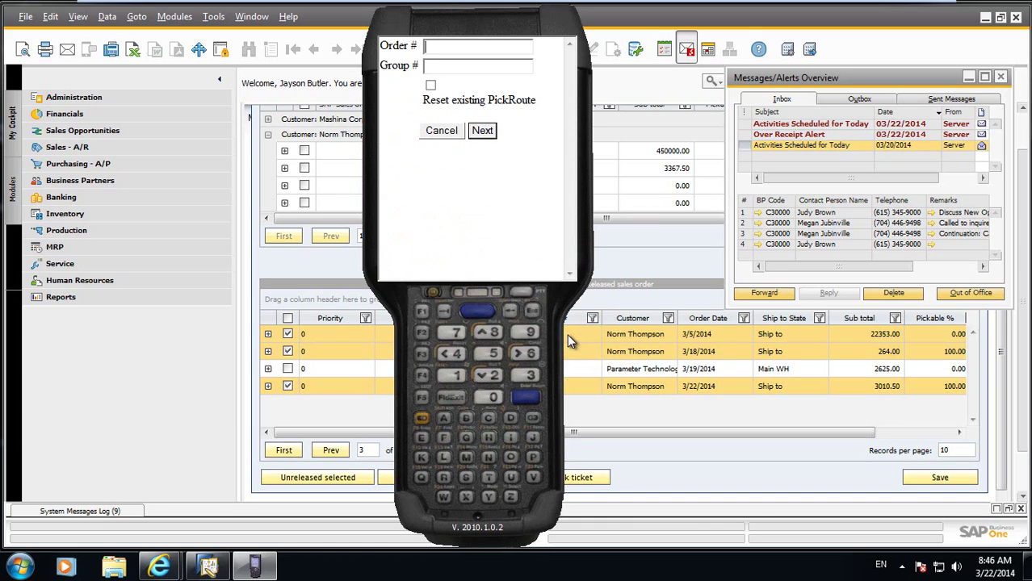
click(437, 132)
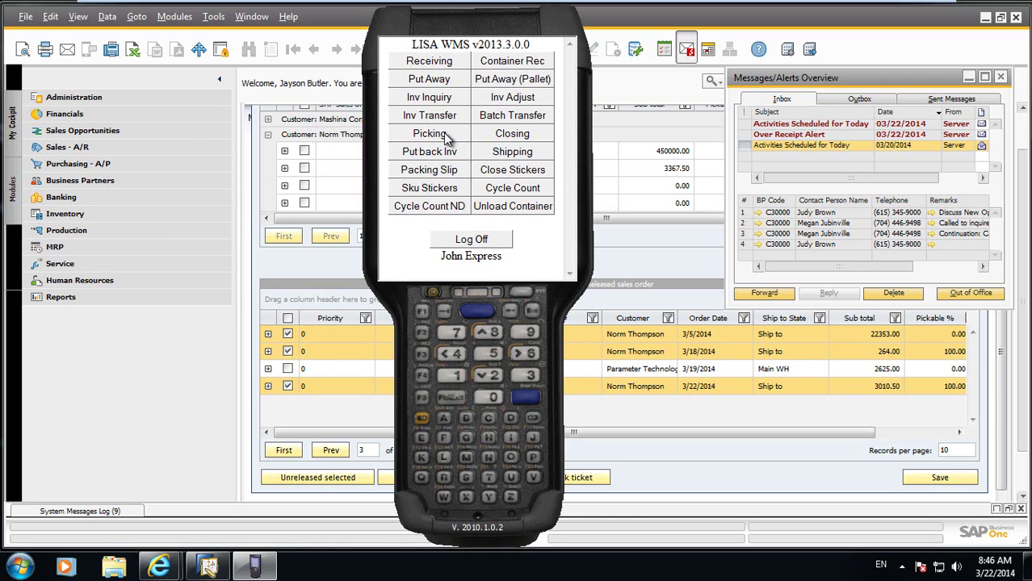
Open closing for the picked order and close three units of product A00001 one at a time
click(514, 134)
text(313)
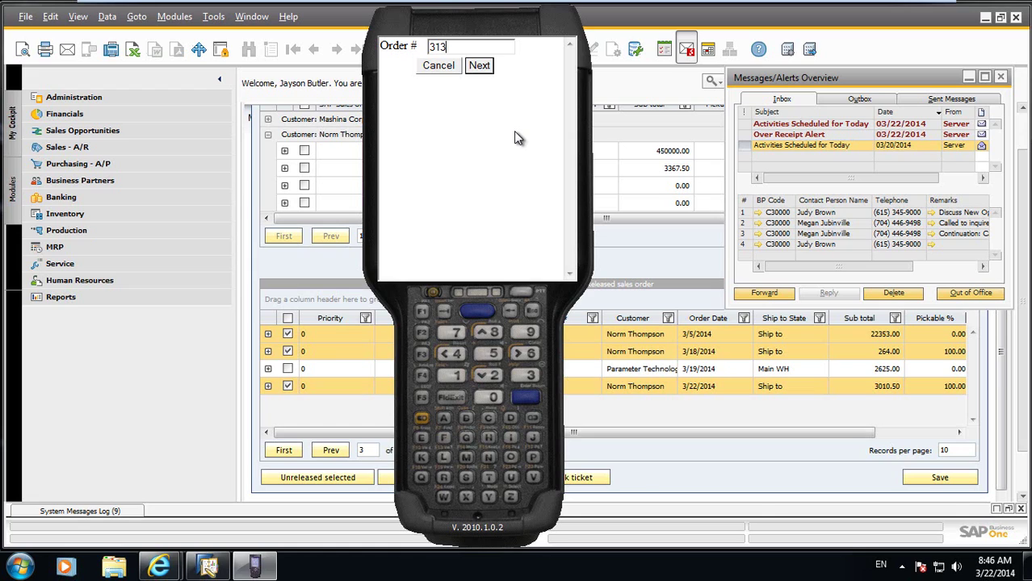
key(Return)
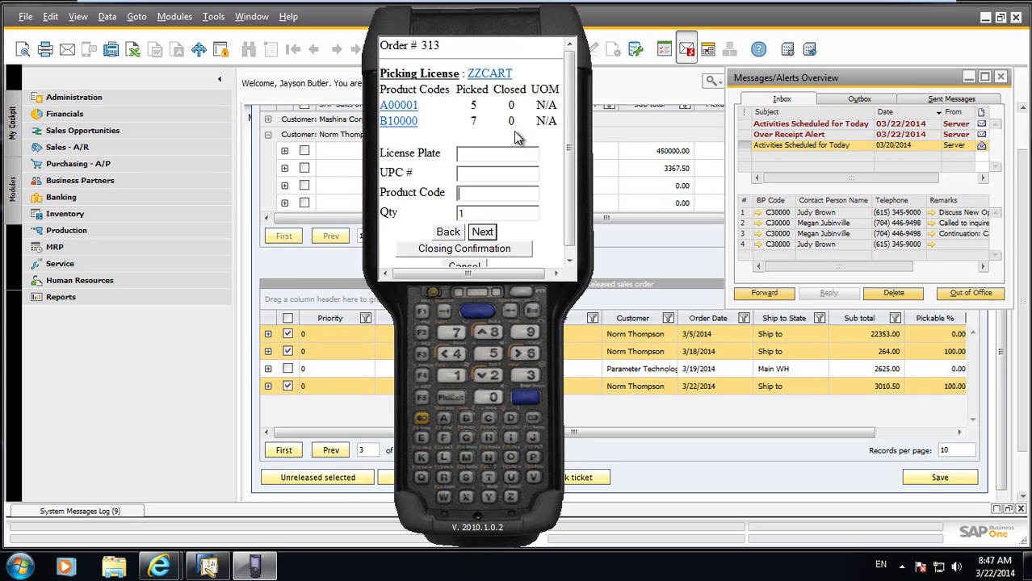
text(A00001)
key(Tab)
key(Tab)
key(Return)
text(A01)
key(BackSpace)
text(0001)
key(Tab)
key(Return)
text(A00001)
key(Tab)
key(Return)
text(A0000000)
key(Tab)
key(Return)
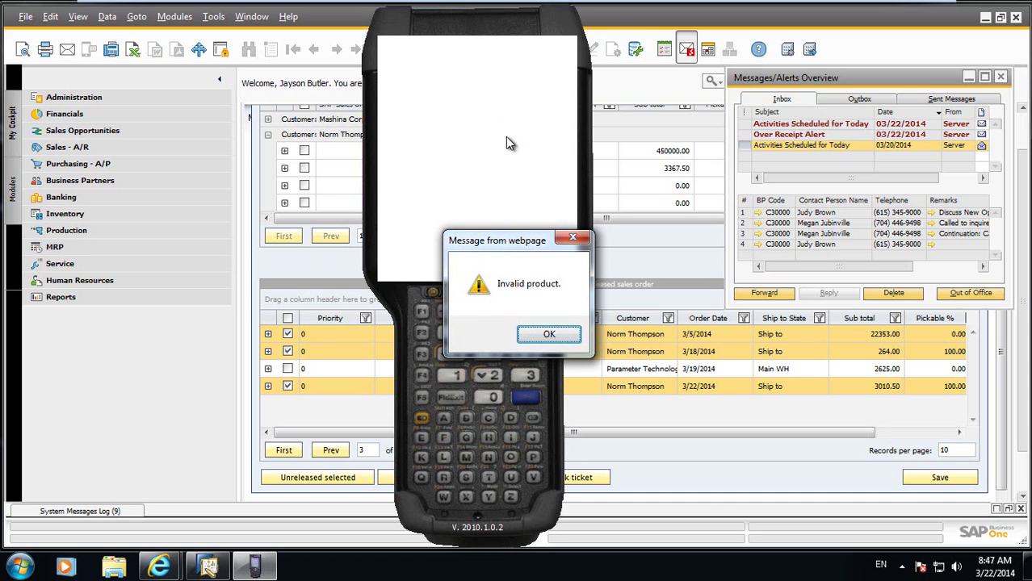
click(549, 335)
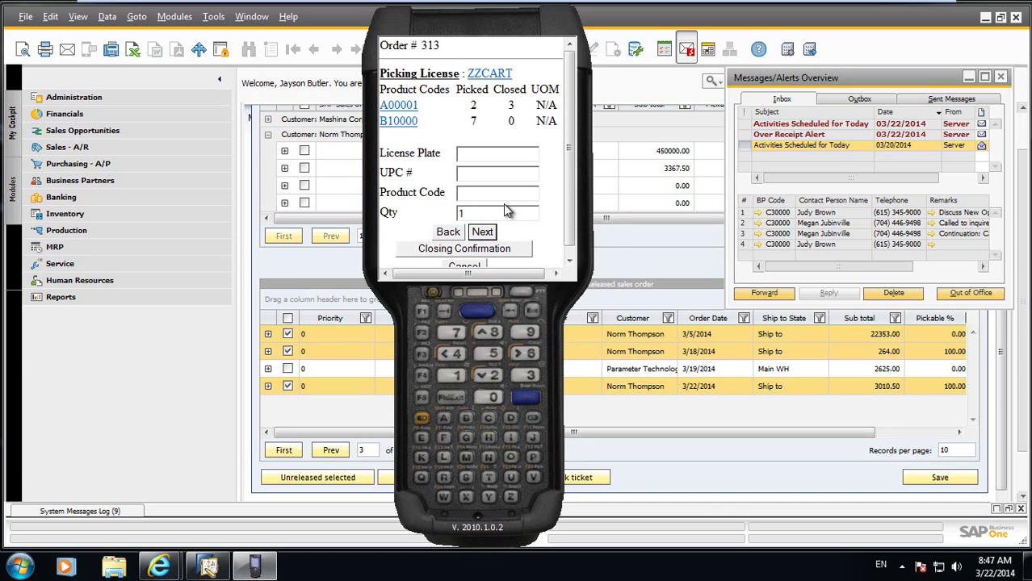
Close the remaining two units of product A00001 one at a time
text(A00001)
key(Tab)
key(Return)
text(A00000)
key(BackSpace)
text(1)
key(Tab)
key(Tab)
key(Tab)
key(Return)
Confirm the closing into a target license named with the order number followed by BOX1, and complete the sticker prompt
click(498, 250)
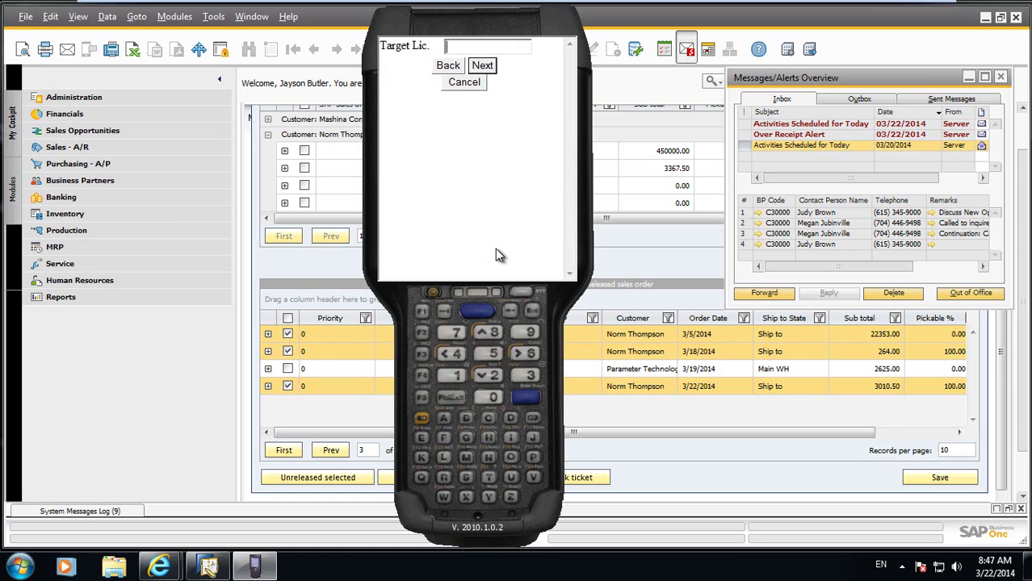
text(313BOX1)
key(Return)
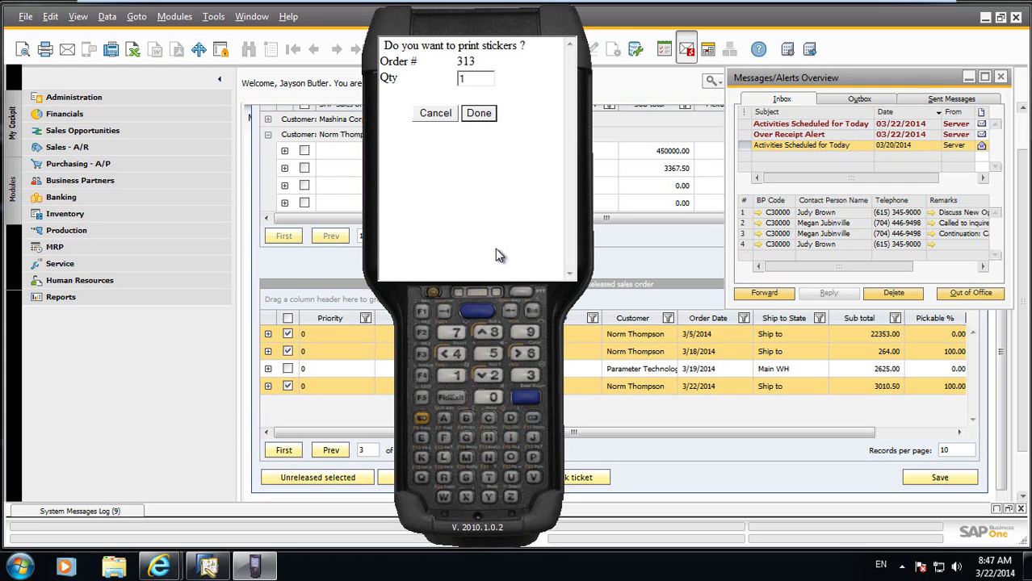
key(Tab)
key(Return)
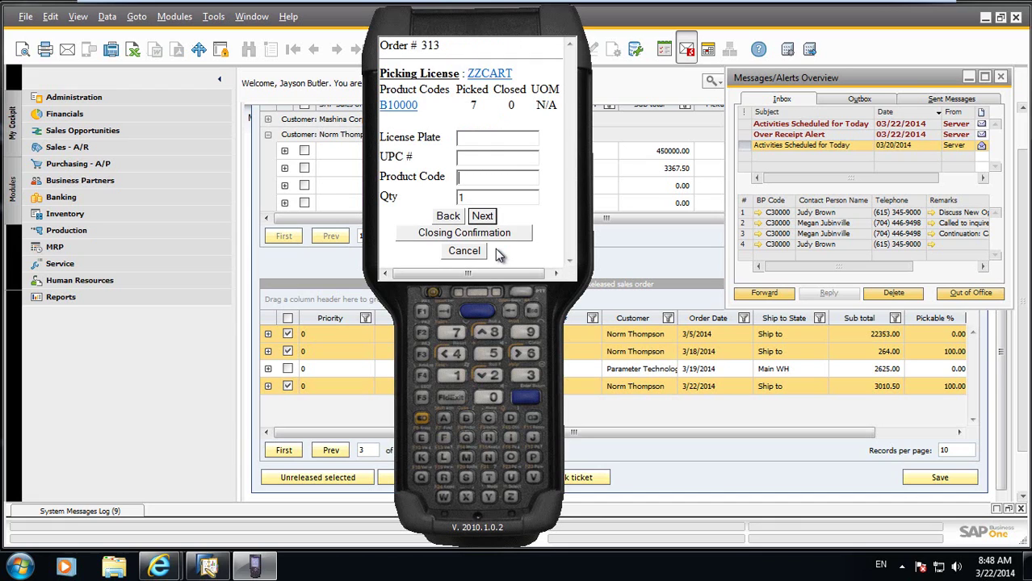
Close 7 units of product B10000 from batch 03192014
text(B10000)
key(Tab)
text(7)
key(Return)
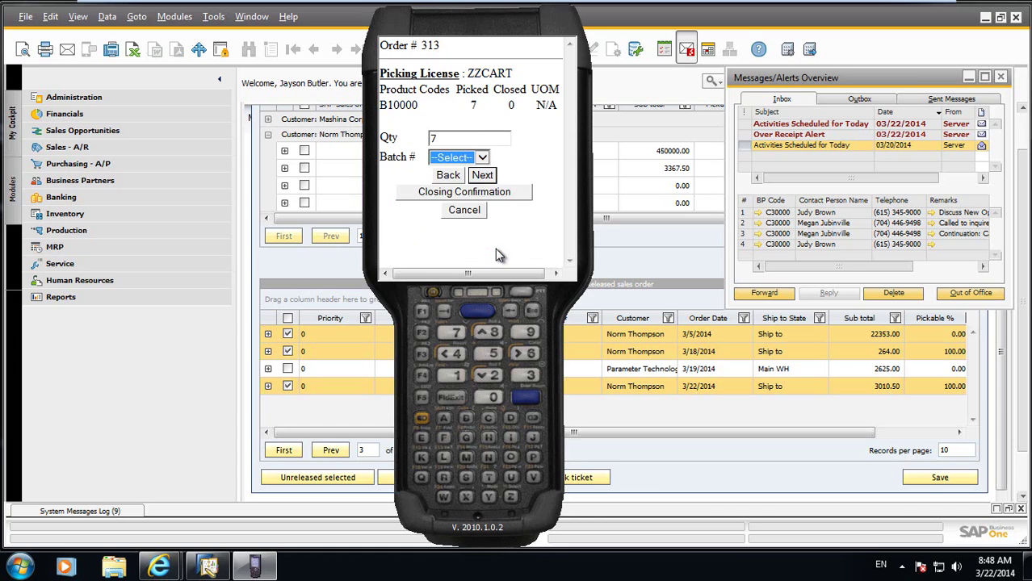
click(482, 158)
click(480, 185)
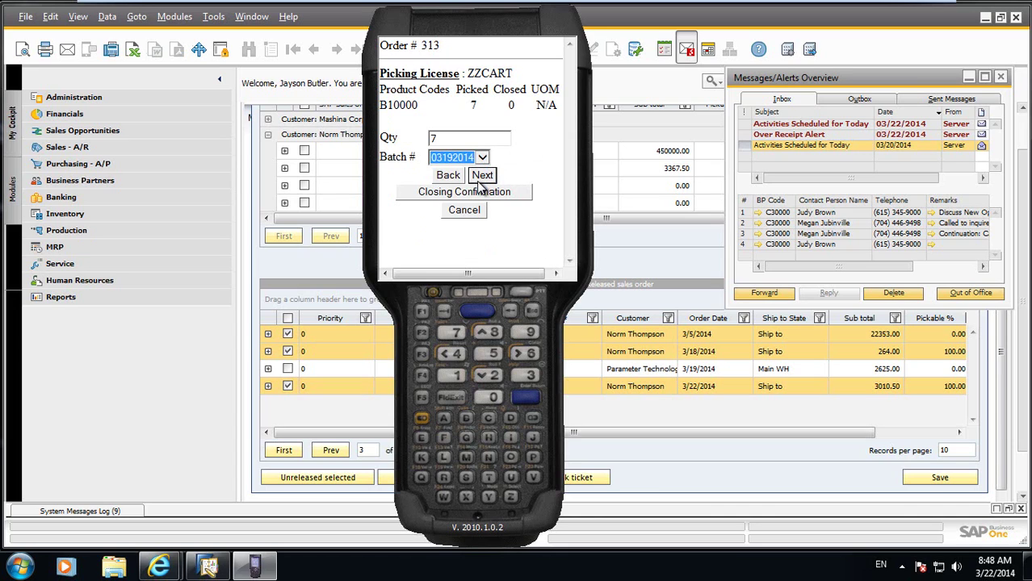
click(480, 181)
Confirm the closing into a target license named with the order number followed by BOX, finish the sticker prompt and return to the main menu
click(476, 236)
text(313BOX)
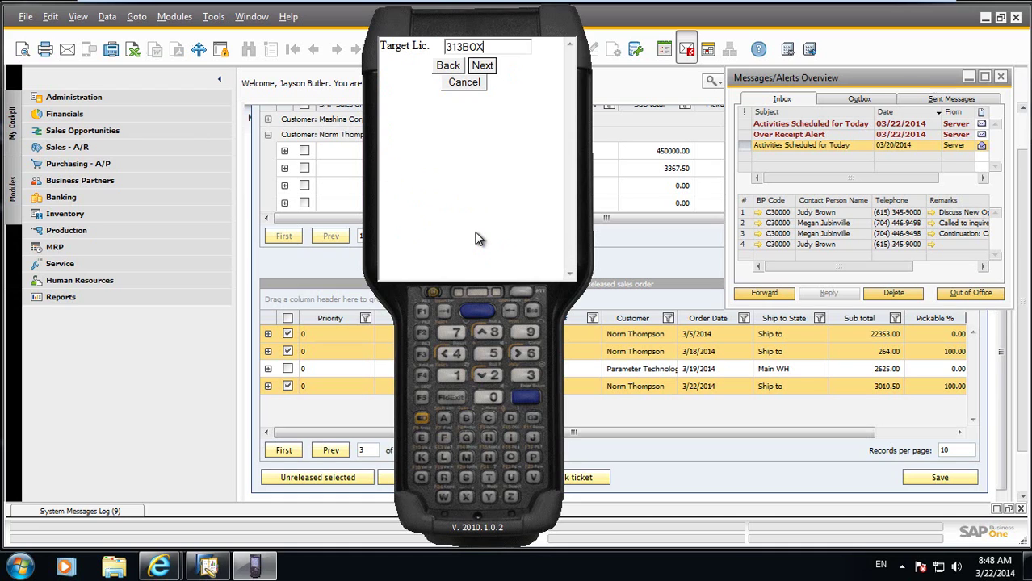
key(Return)
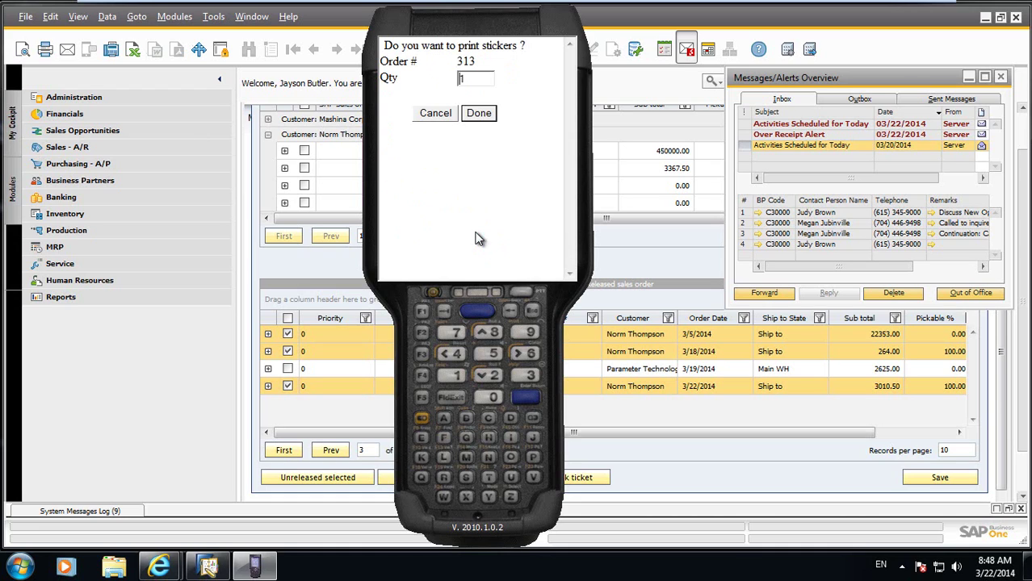
click(479, 114)
click(442, 70)
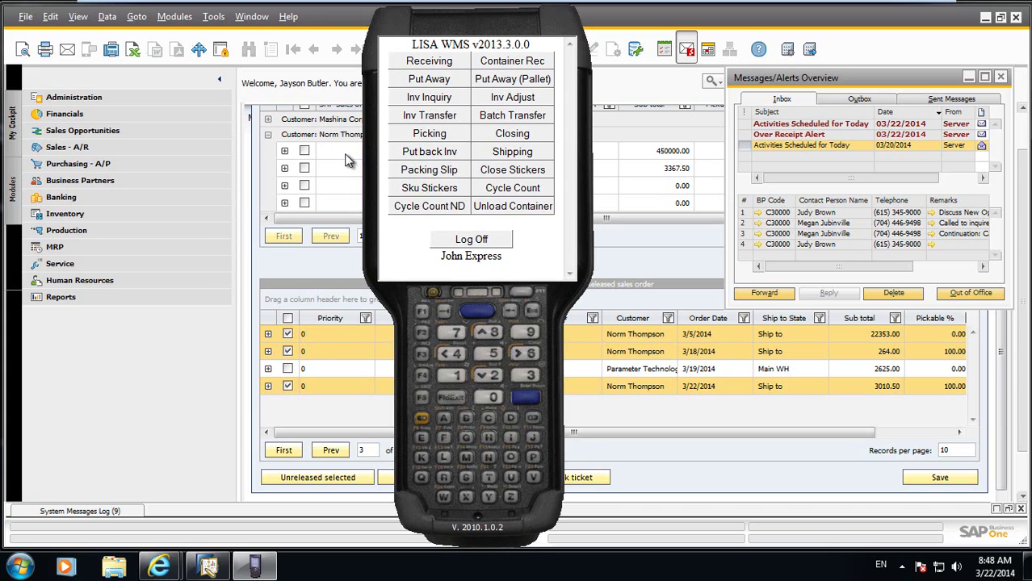
click(502, 153)
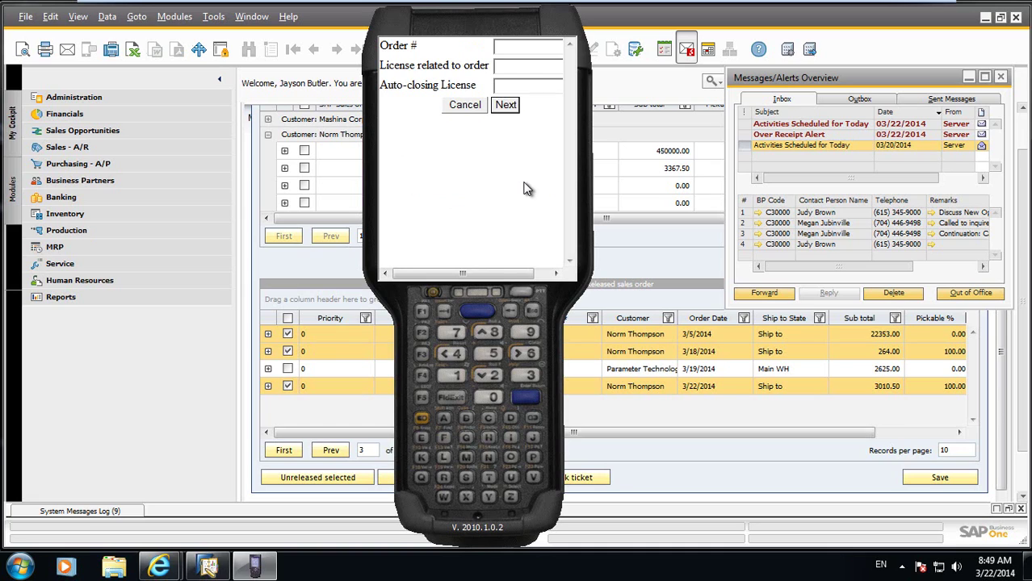
text(313)
click(464, 105)
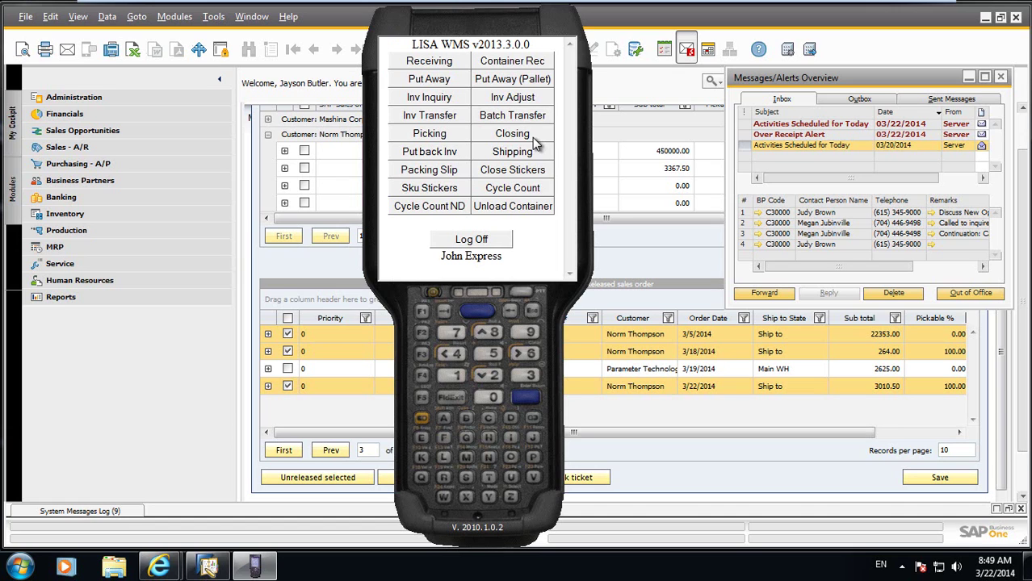
Move the handheld emulator aside to uncover the sales order lists and log off the handheld
drag(493, 24, 669, 24)
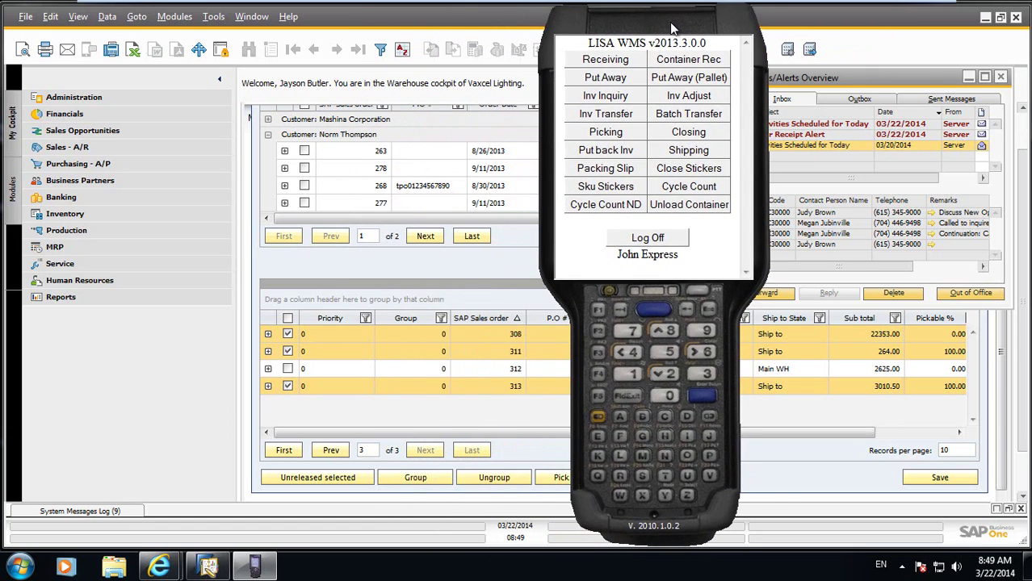
click(662, 239)
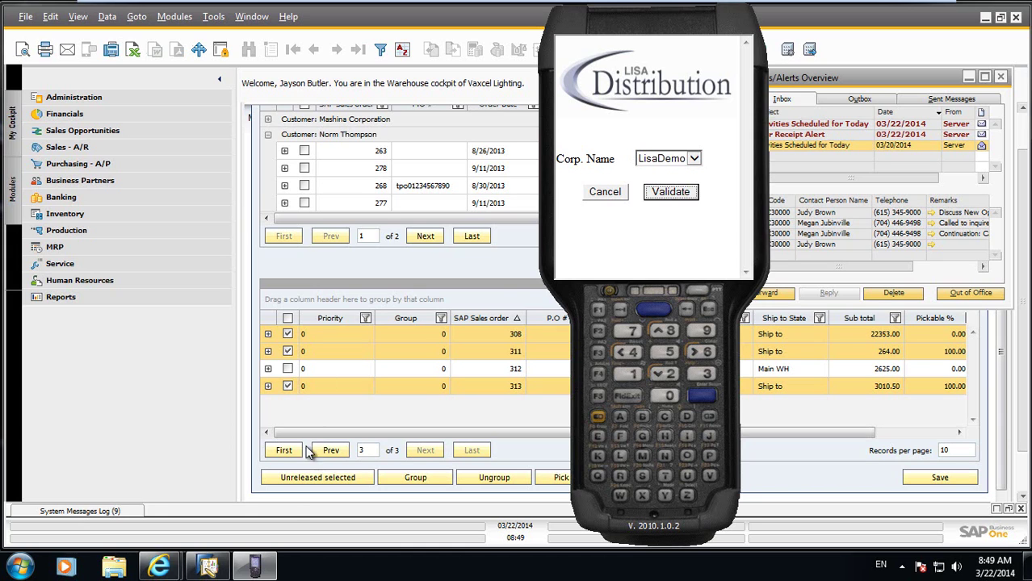
Switch to the browser, log in to LISA WMS with the user name and password, take over the existing session and accept Main Warehouse with default labels
mouse_move(159, 566)
click(255, 508)
click(194, 202)
text(BILL)
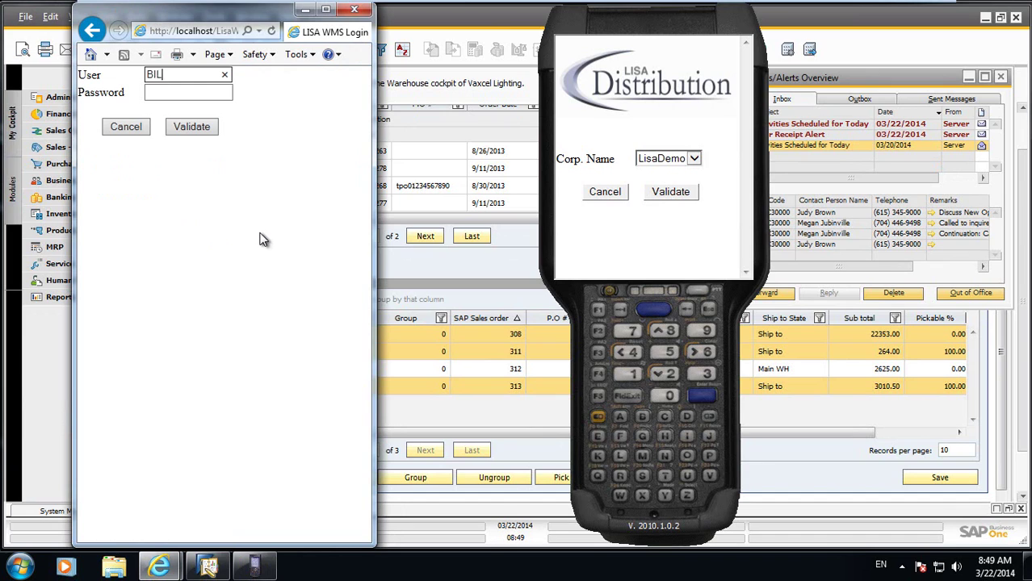
key(Tab)
key(shift+Tab)
text(BILLR)
key(Tab)
text(****)
key(Return)
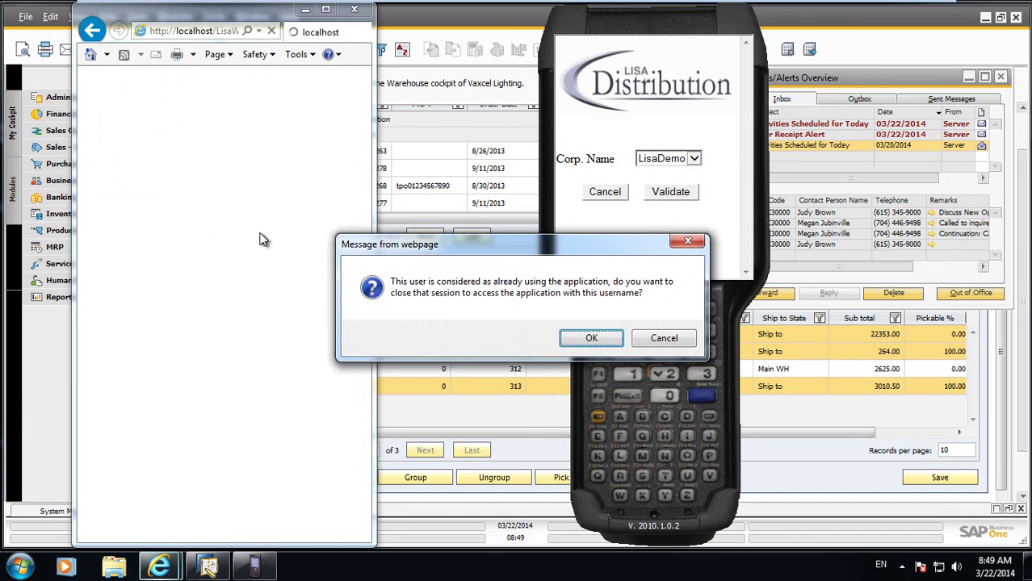
click(597, 339)
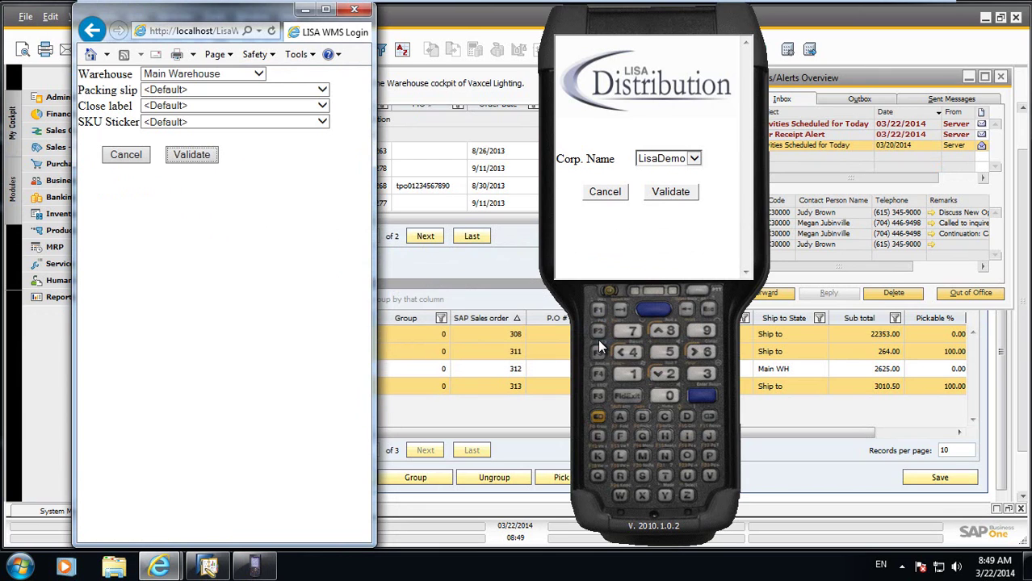
click(201, 157)
Open the sales order in Shipping by its order number and keep UPS Ground as the carrier
click(260, 237)
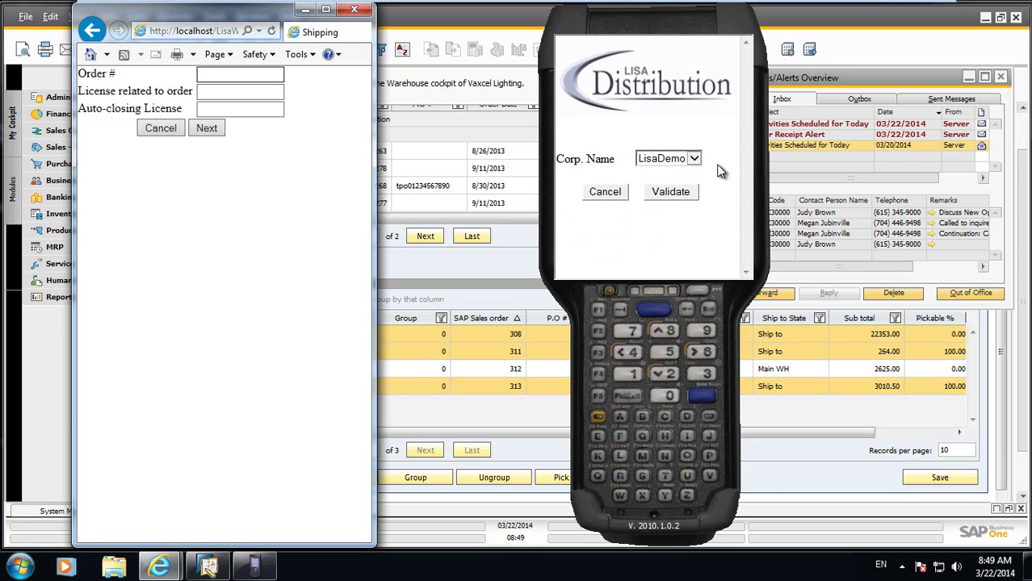
text(313)
key(Return)
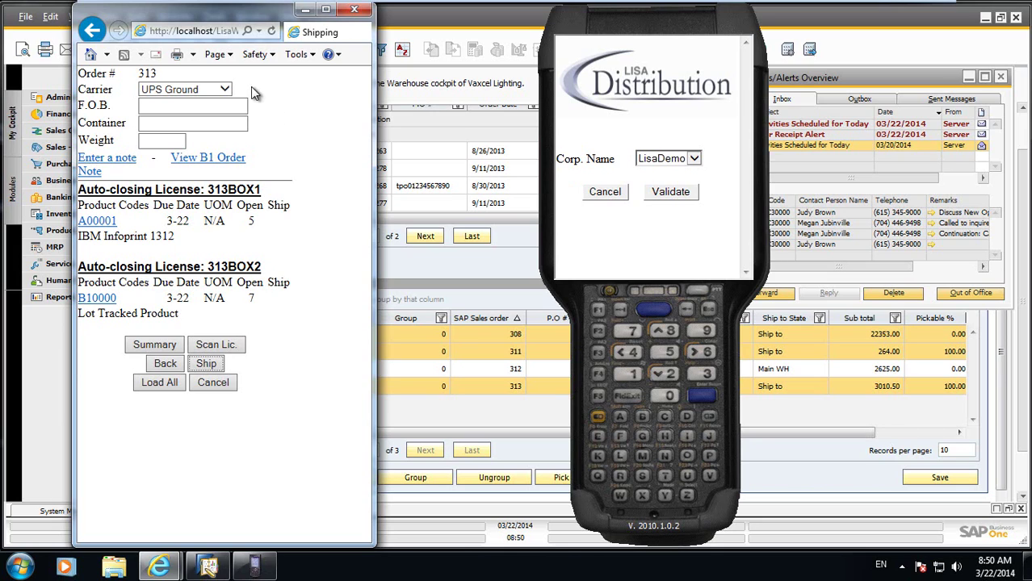
click(224, 89)
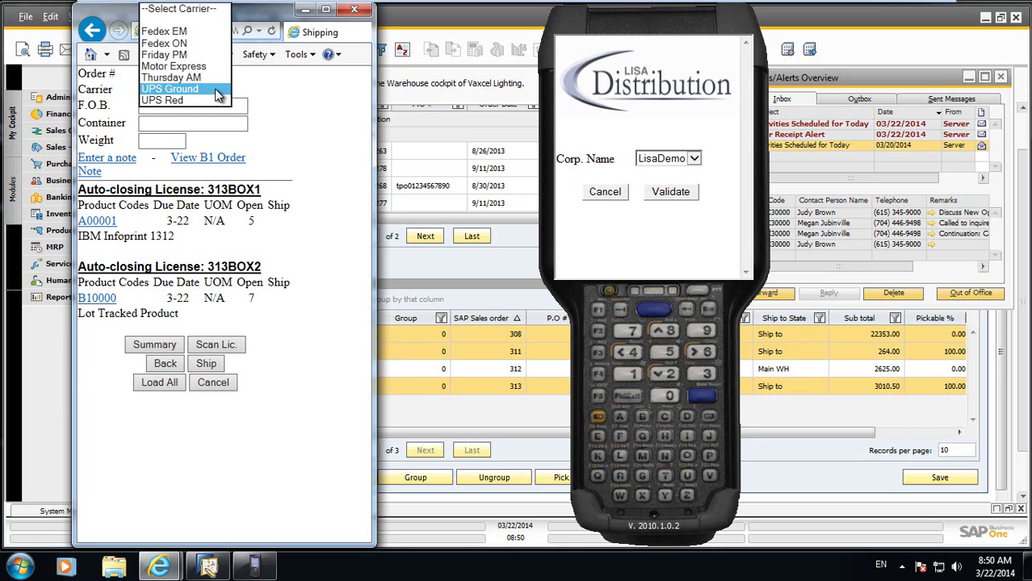
click(223, 89)
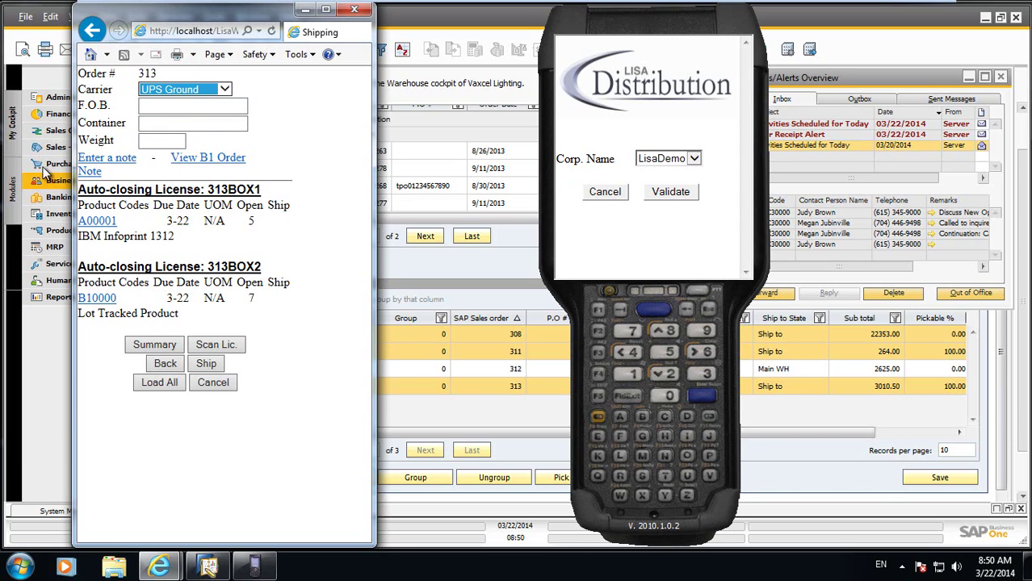
Add the note "Packed into two boxes and confirmed" to the shipment
click(93, 159)
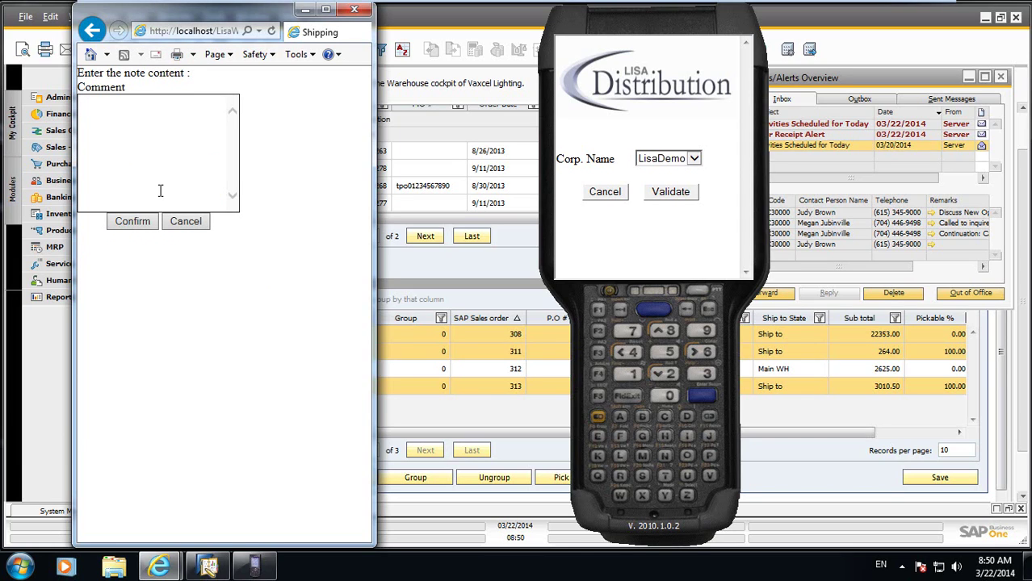
text(Packed into two boxed)
key(BackSpace)
text(s and confirmed)
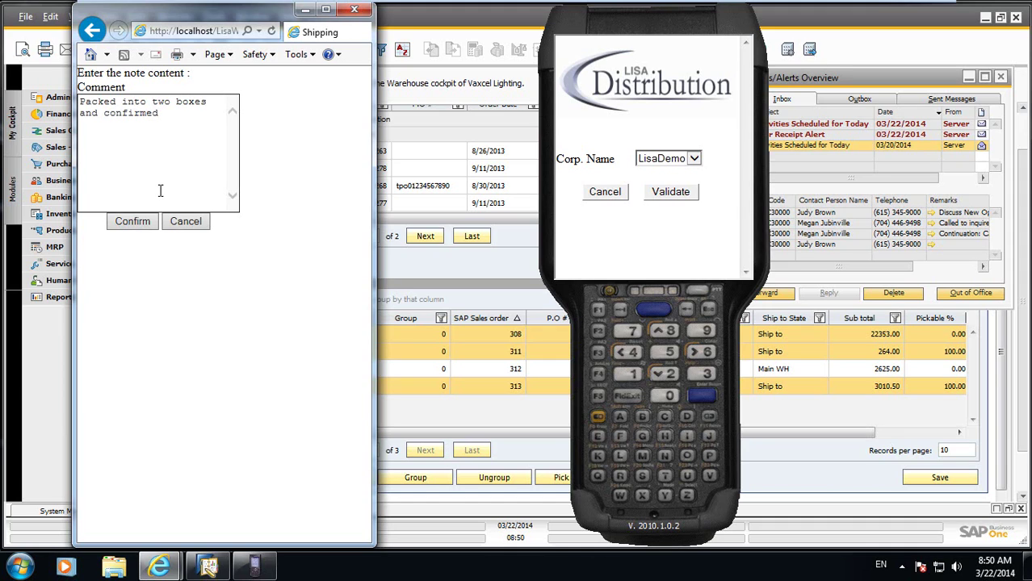
click(141, 222)
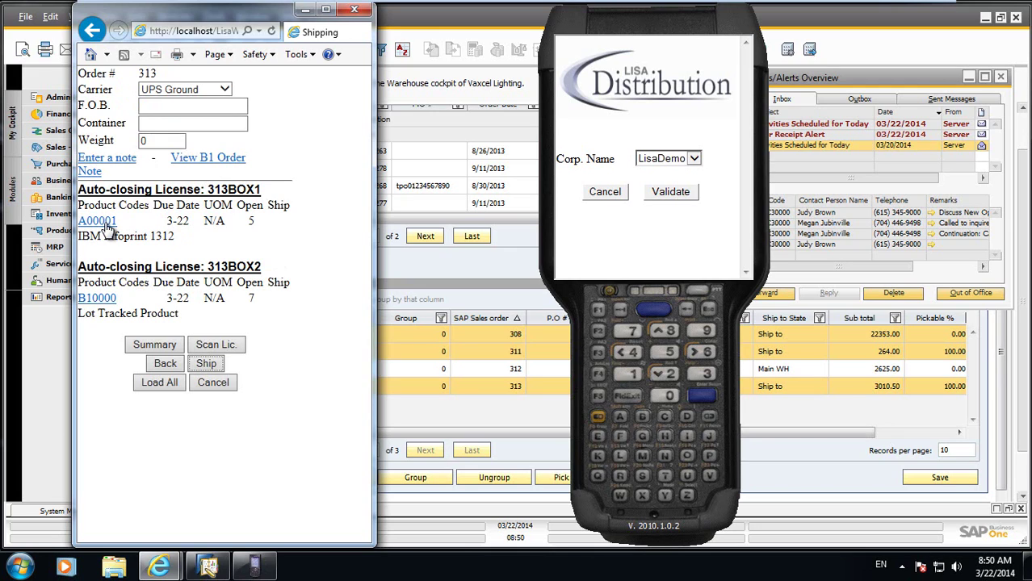
Load all items of the order, ship it and leave the shipping screen
click(171, 382)
click(207, 364)
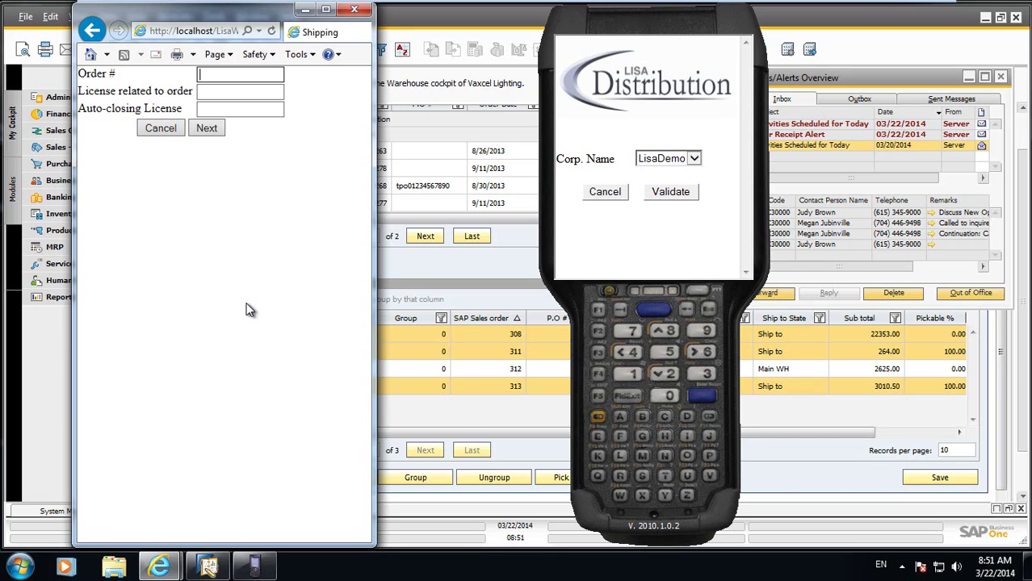
click(166, 134)
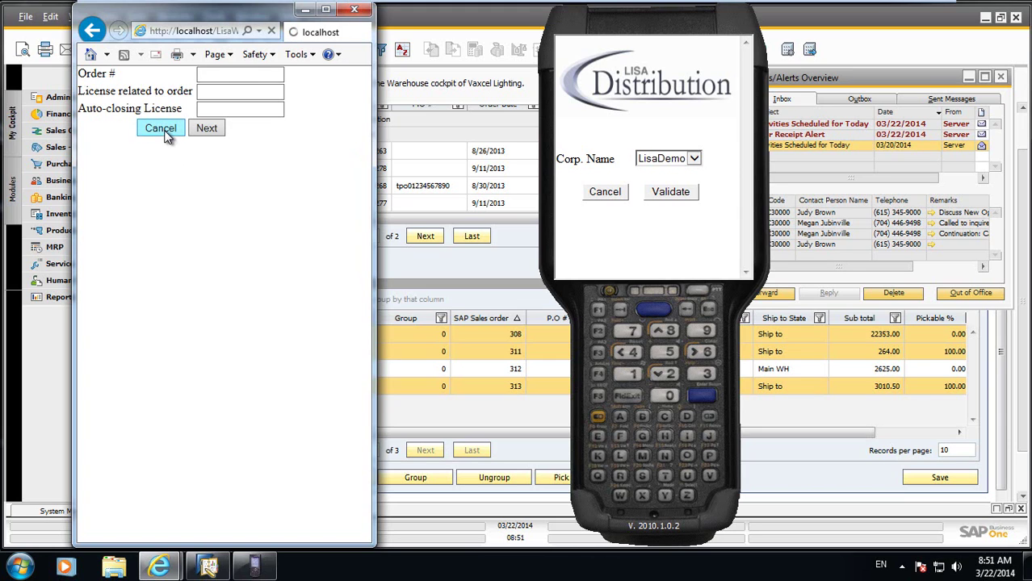
Switch to SAP Business One, display the last delivery document and widen its window to examine the item lines and remarks
click(58, 80)
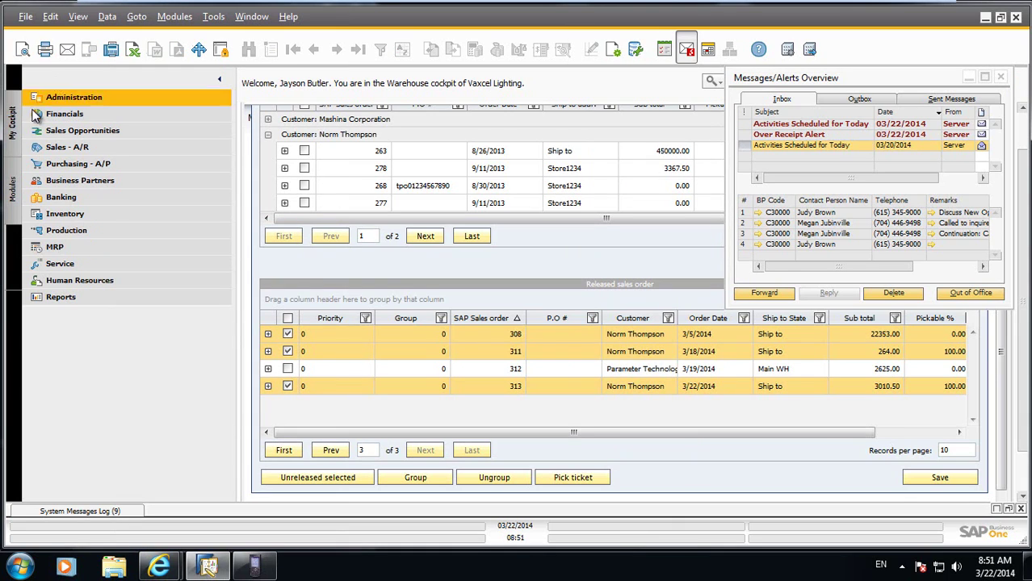
click(80, 146)
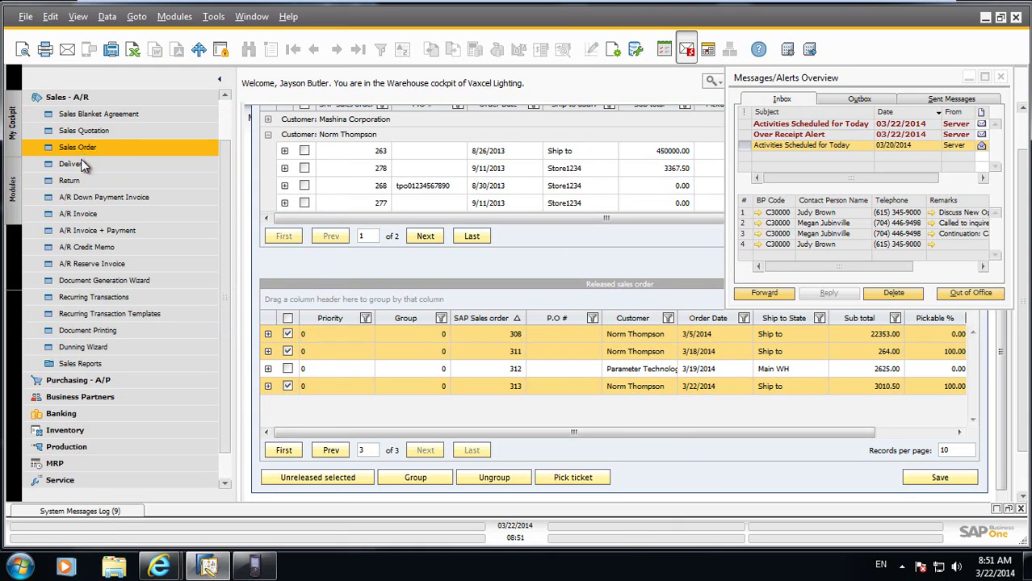
click(82, 162)
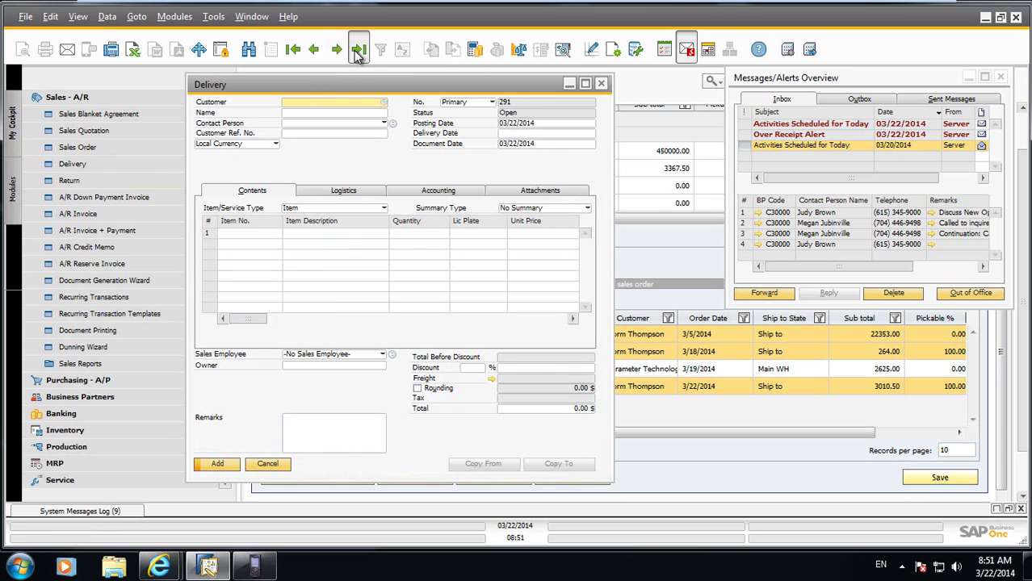
click(358, 49)
drag(613, 160, 775, 160)
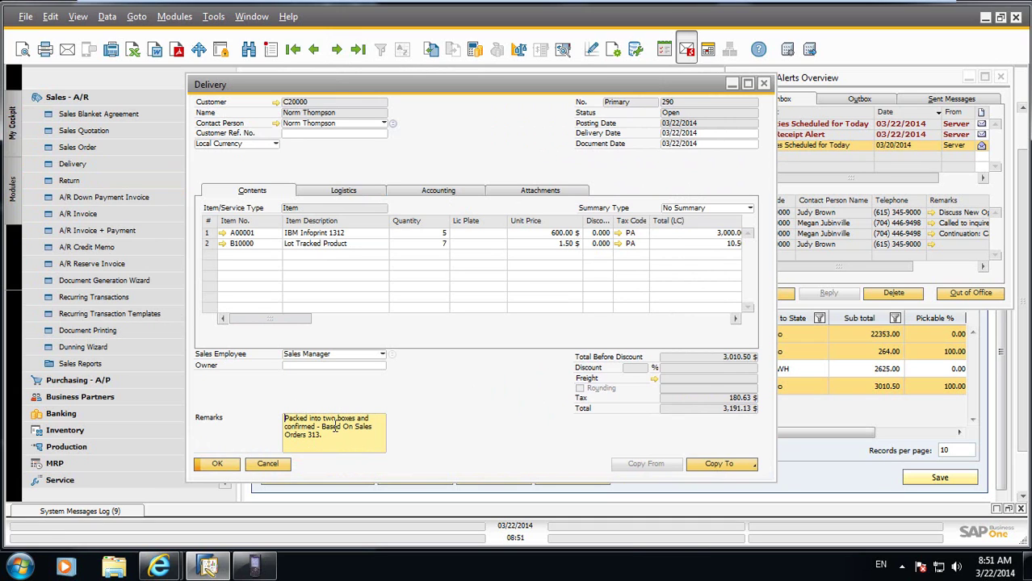
Examine the delivery's Batch Number Transactions Report and close it
right_click(452, 128)
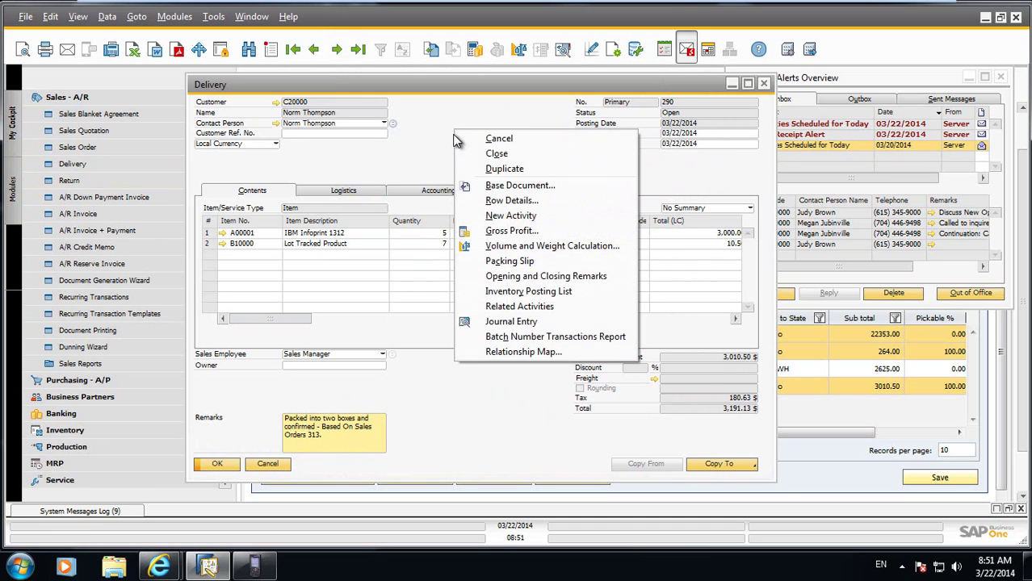
click(517, 336)
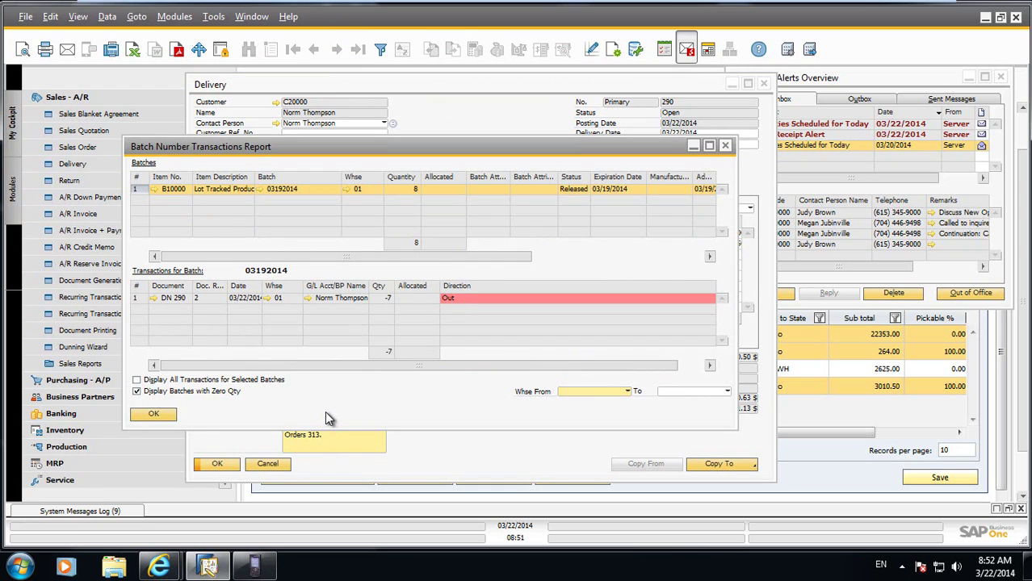
click(150, 415)
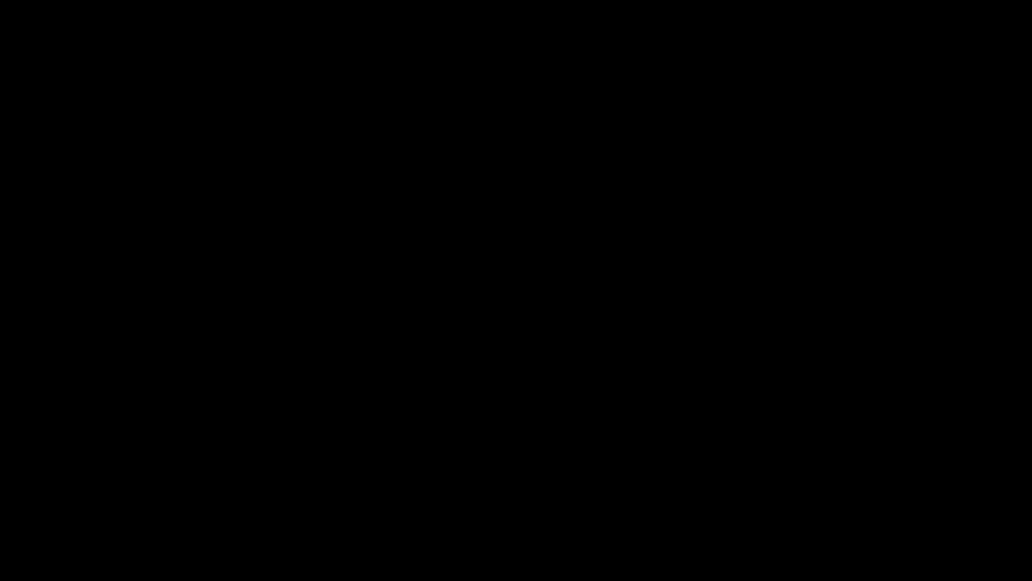